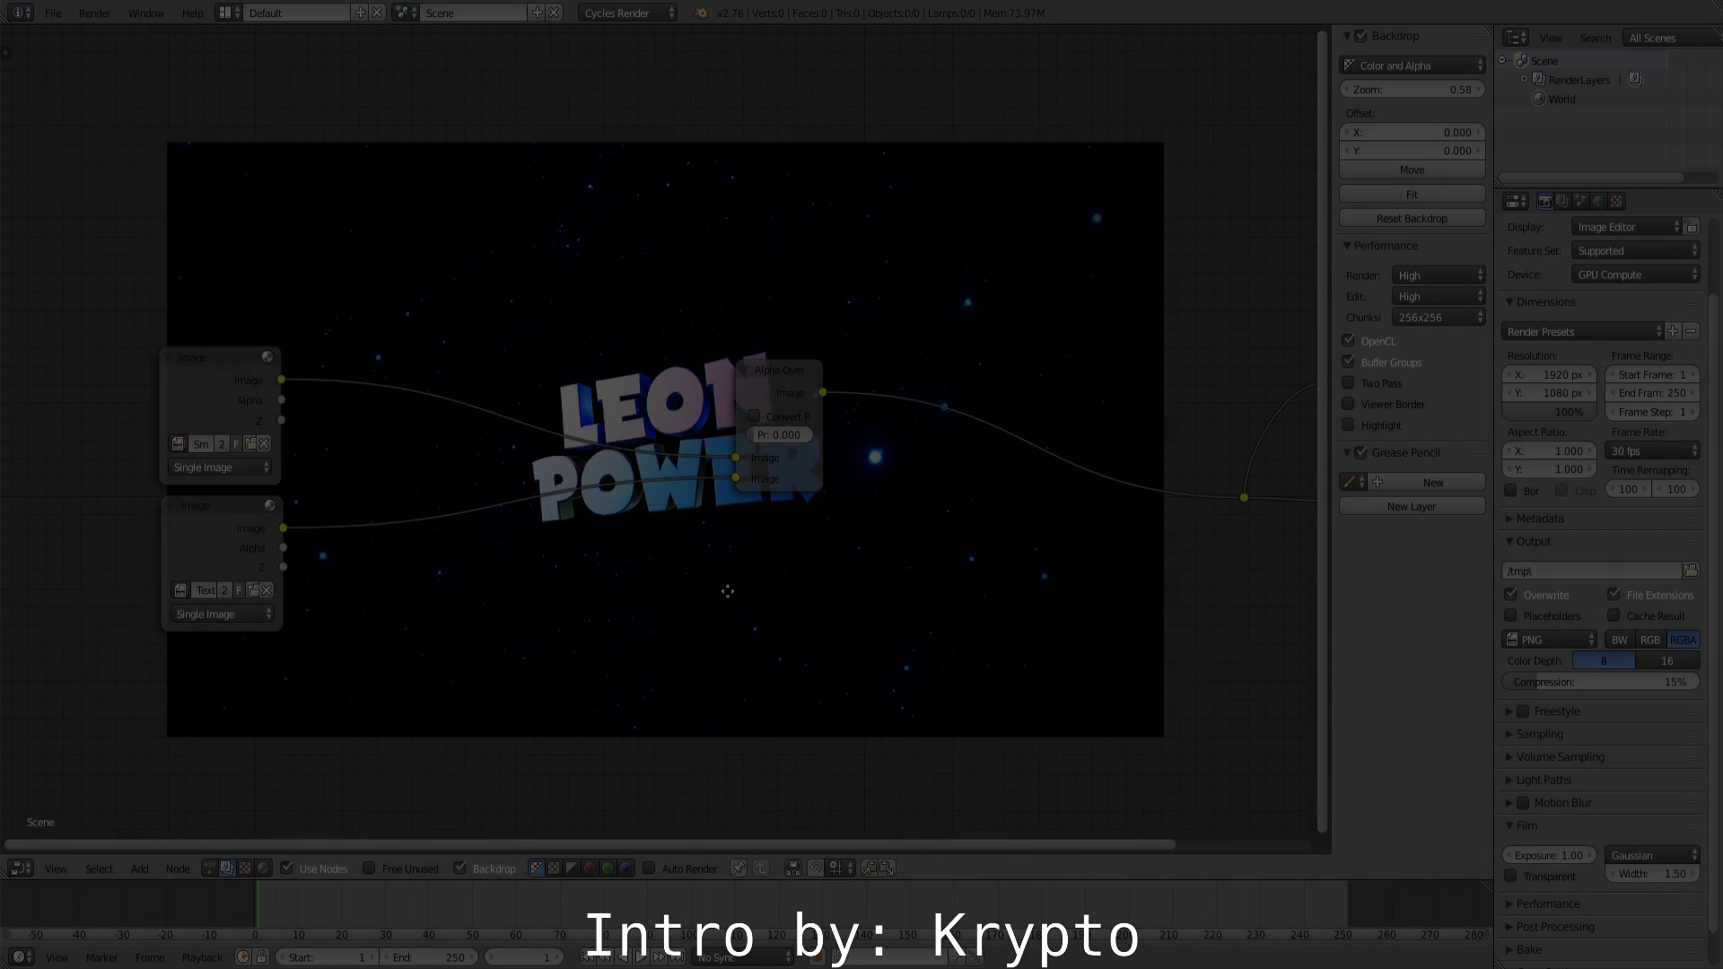
# Move the Alpha Over node left to a new spot in the node layout.
pyautogui.moveTo(808, 581); pyautogui.dragTo(798, 581, button='middle')
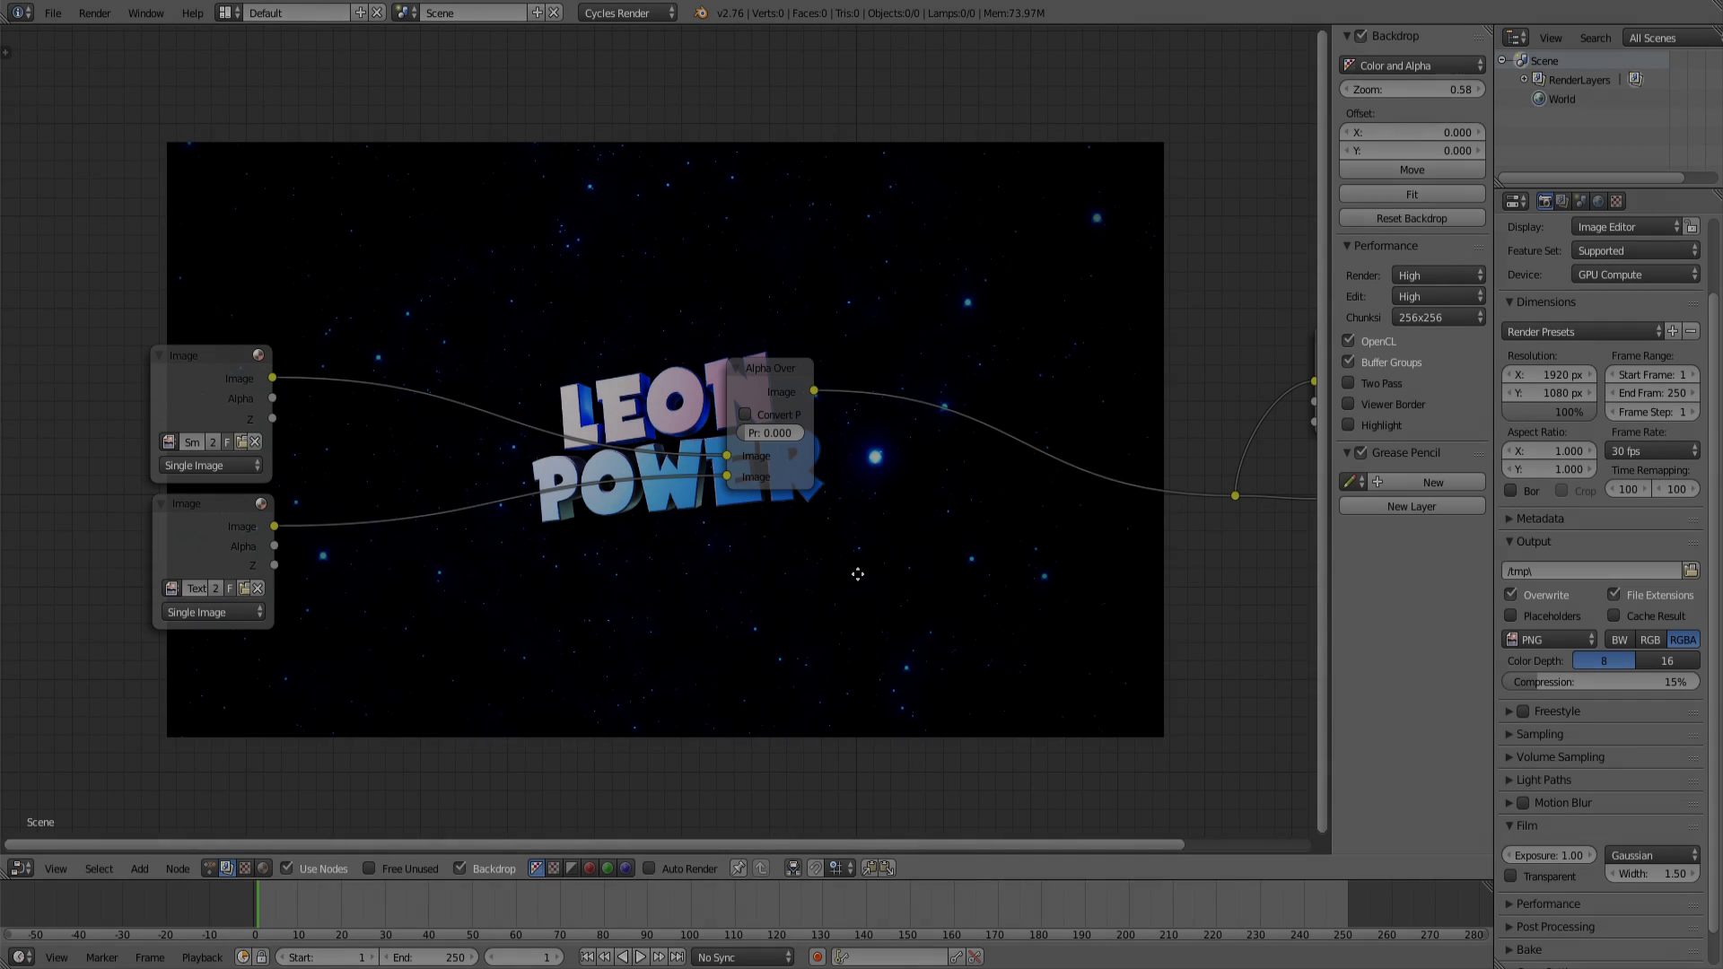
pyautogui.moveTo(857, 575); pyautogui.dragTo(857, 571, button='middle')
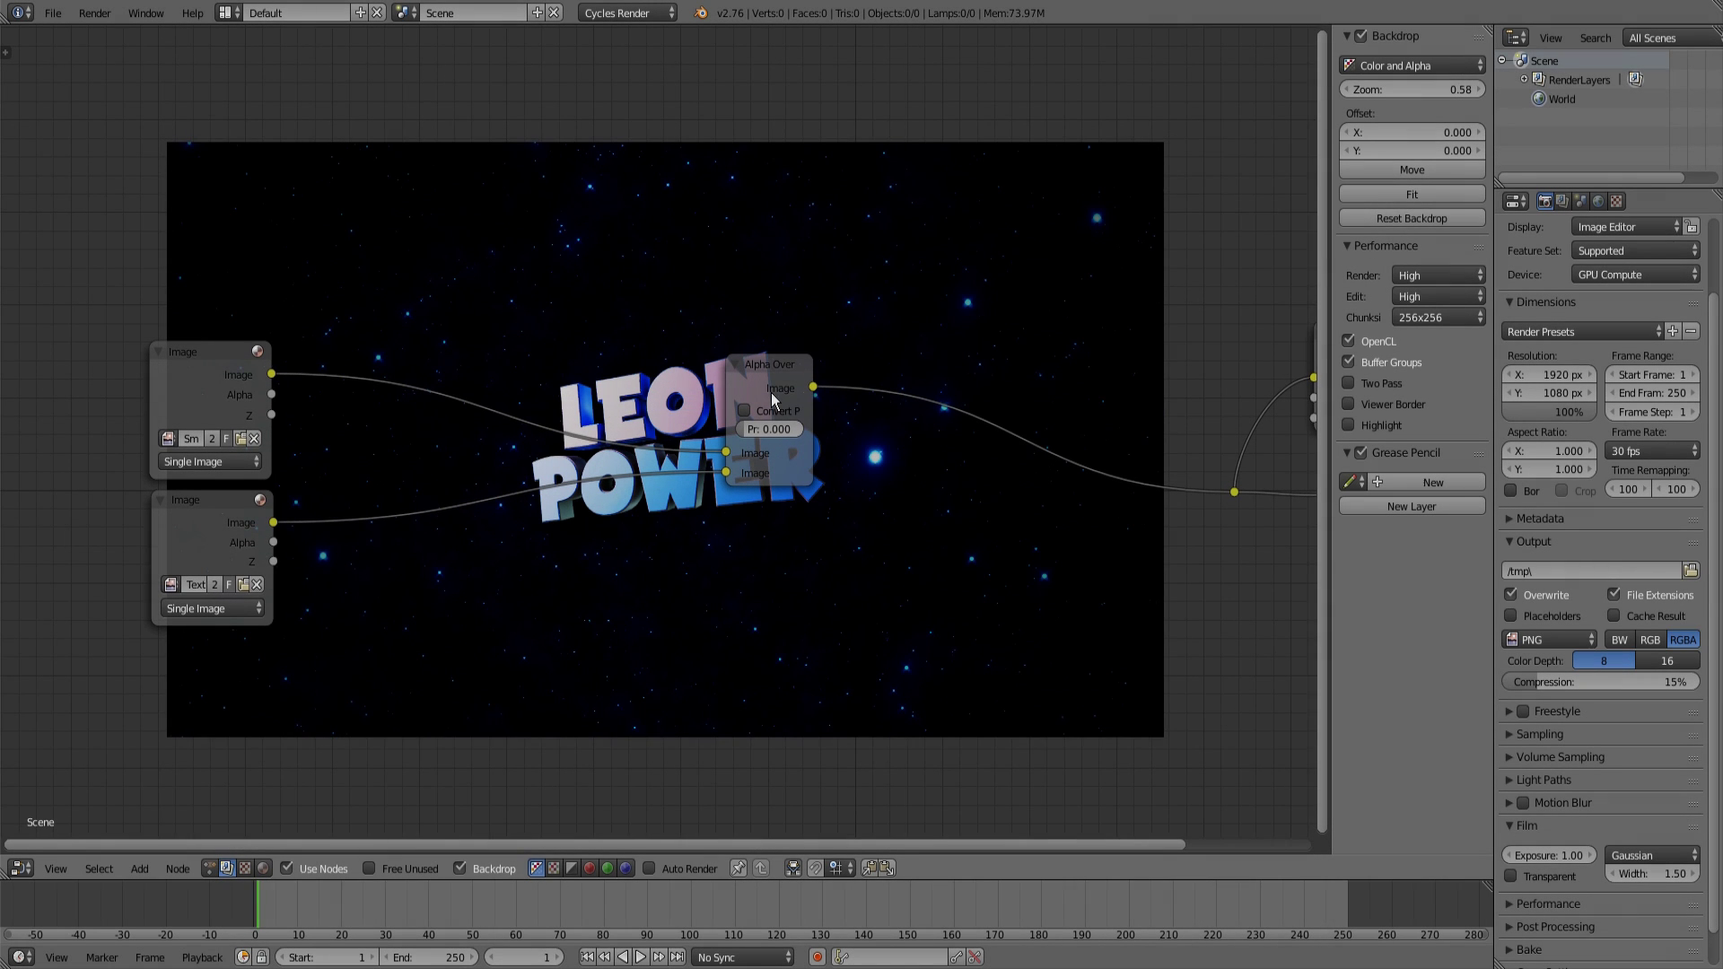
pyautogui.moveTo(757, 375); pyautogui.dragTo(642, 566)
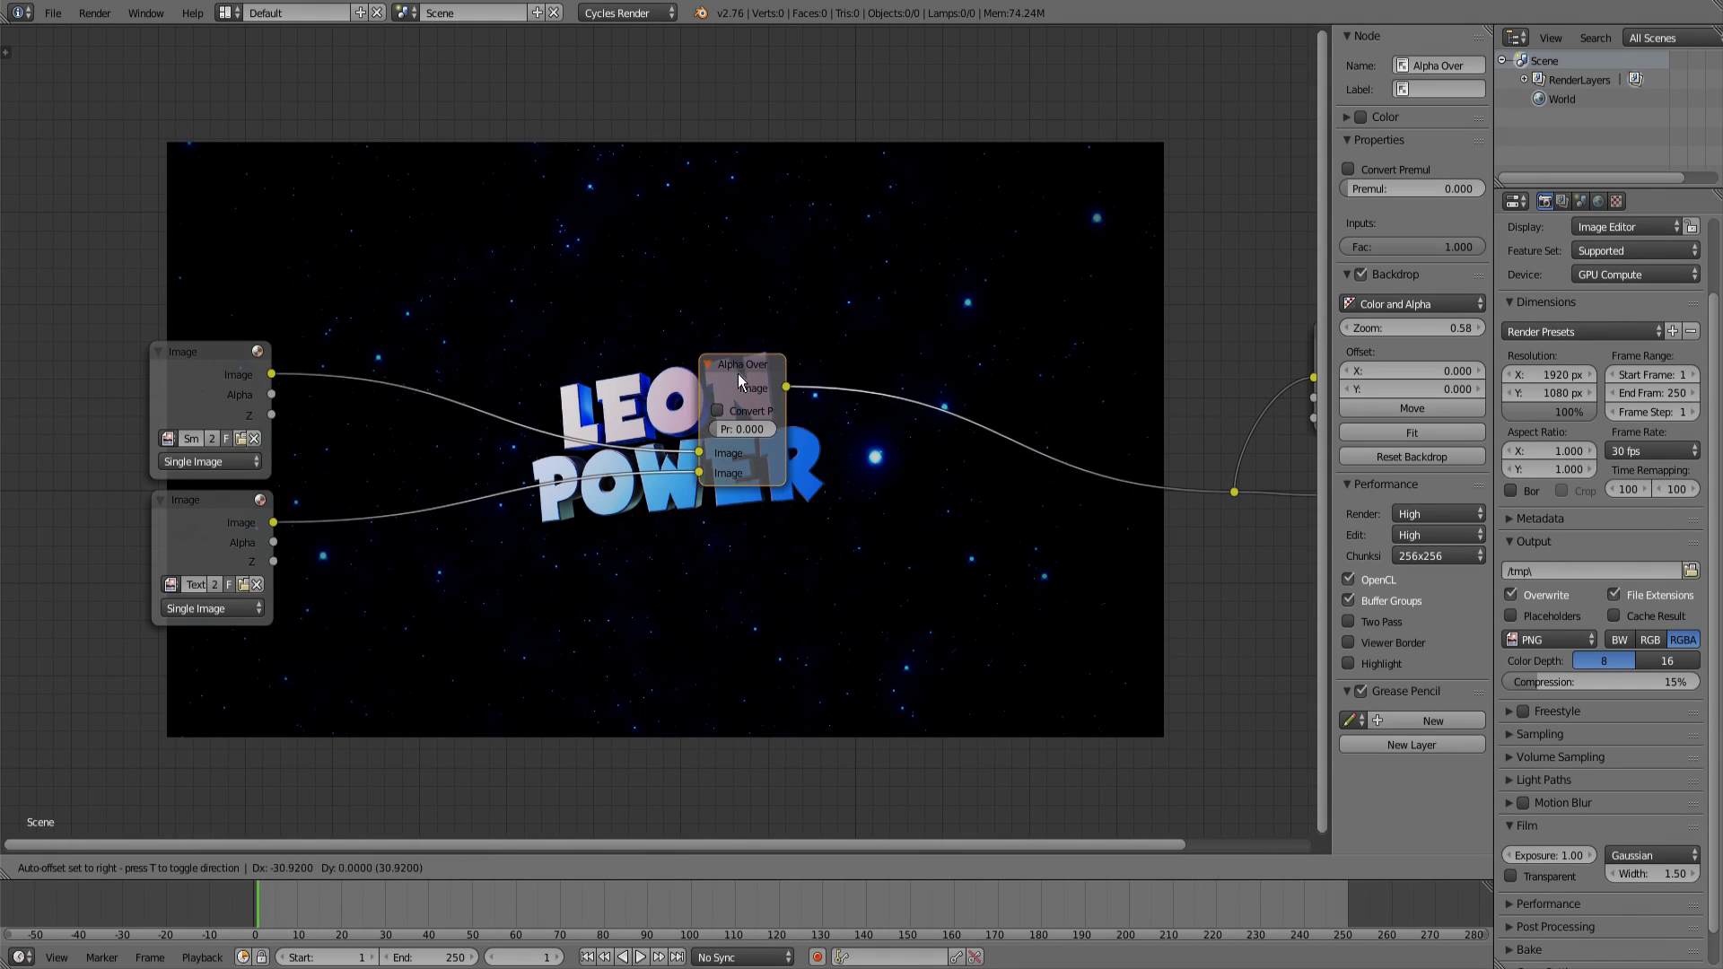
pyautogui.moveTo(640, 566); pyautogui.dragTo(730, 569, button='middle')
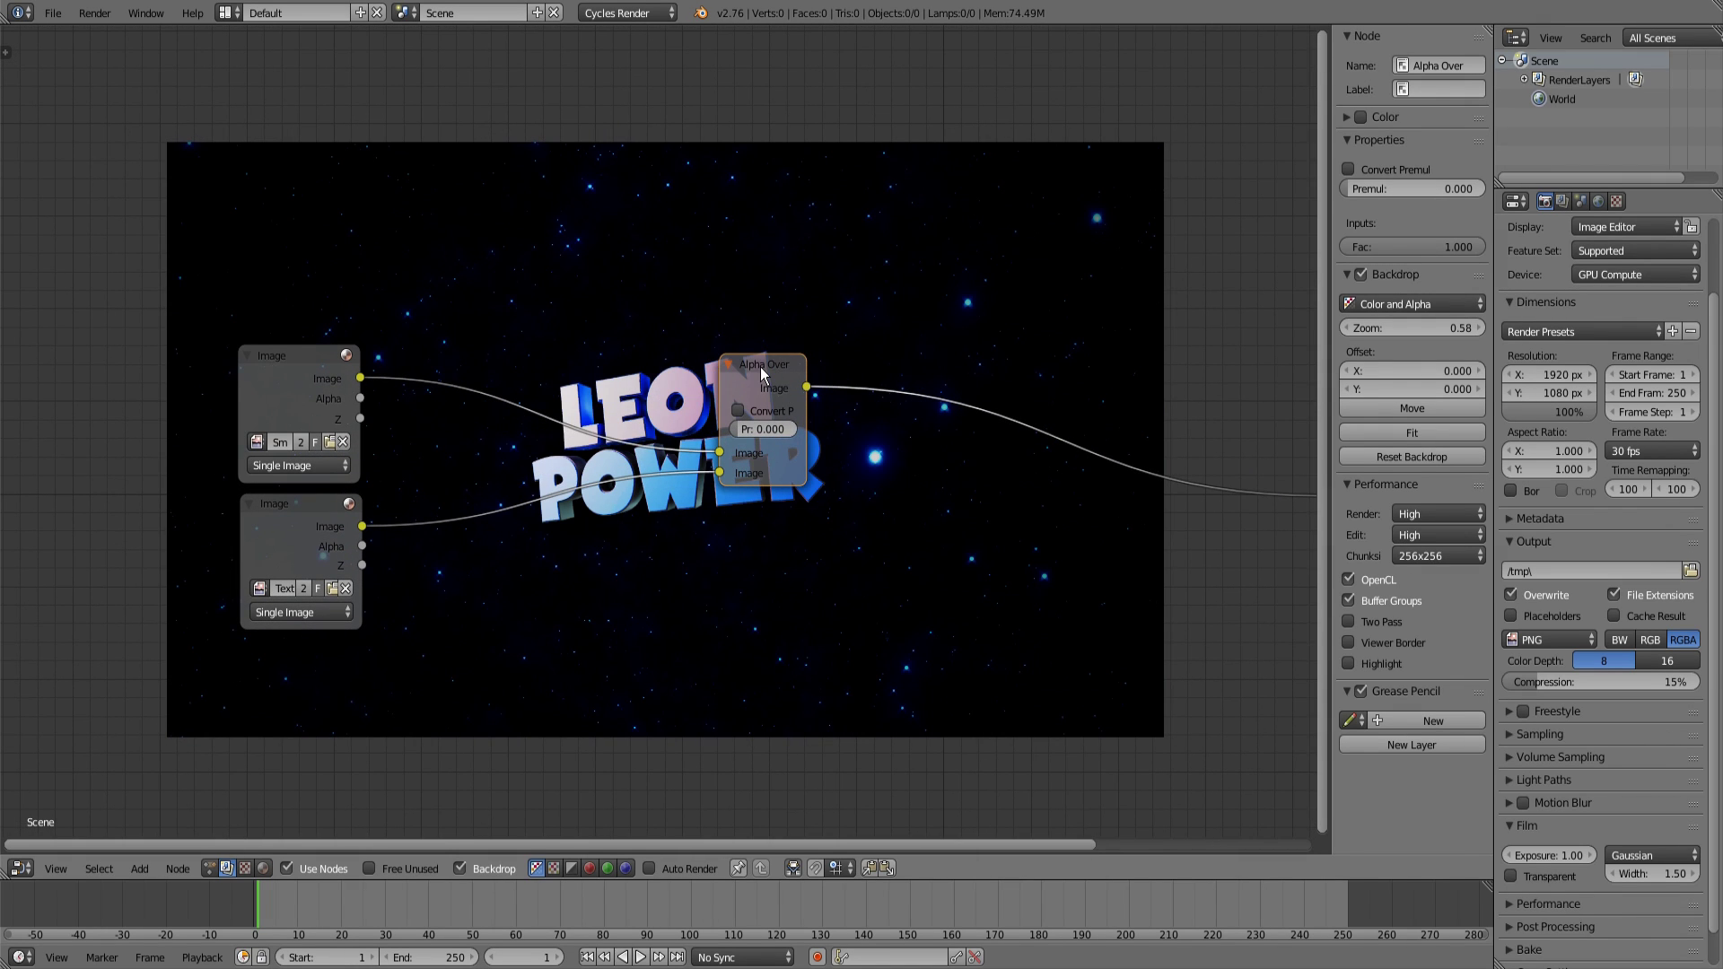
pyautogui.moveTo(761, 368); pyautogui.dragTo(679, 370)
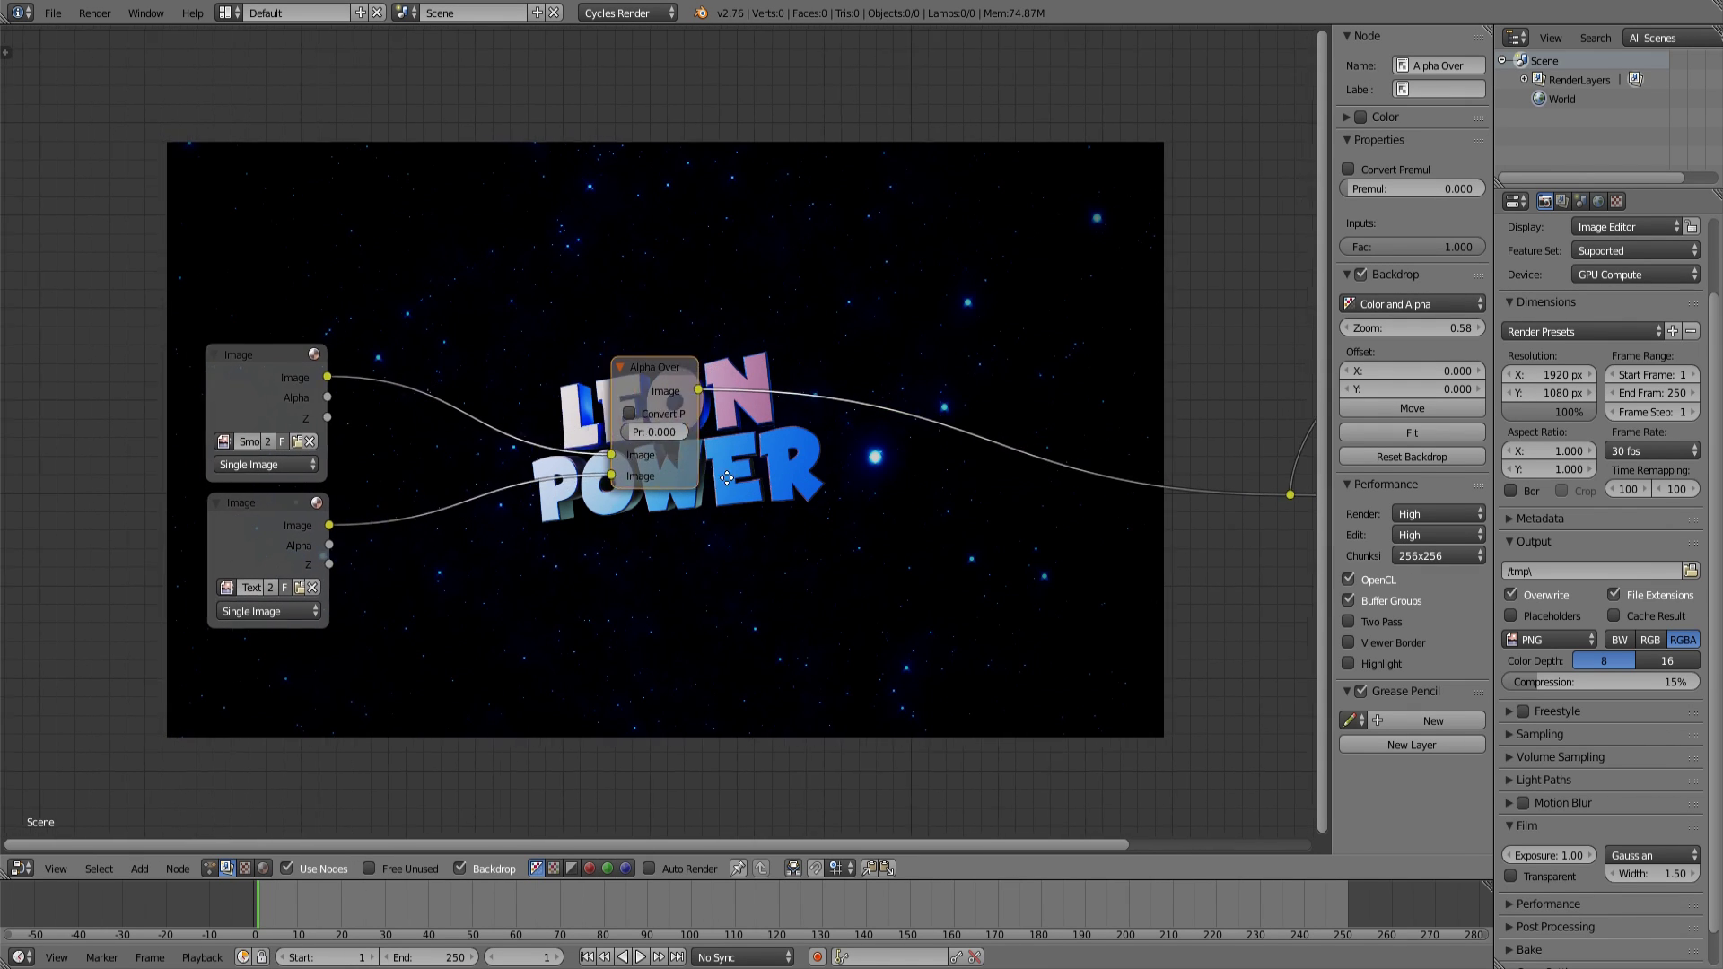
pyautogui.moveTo(651, 435); pyautogui.dragTo(571, 435, button='middle')
pyautogui.moveTo(361, 379)
pyautogui.mouseDown(button='middle')
pyautogui.moveTo(515, 585)
pyautogui.moveTo(514, 495)
pyautogui.mouseUp(button='middle')
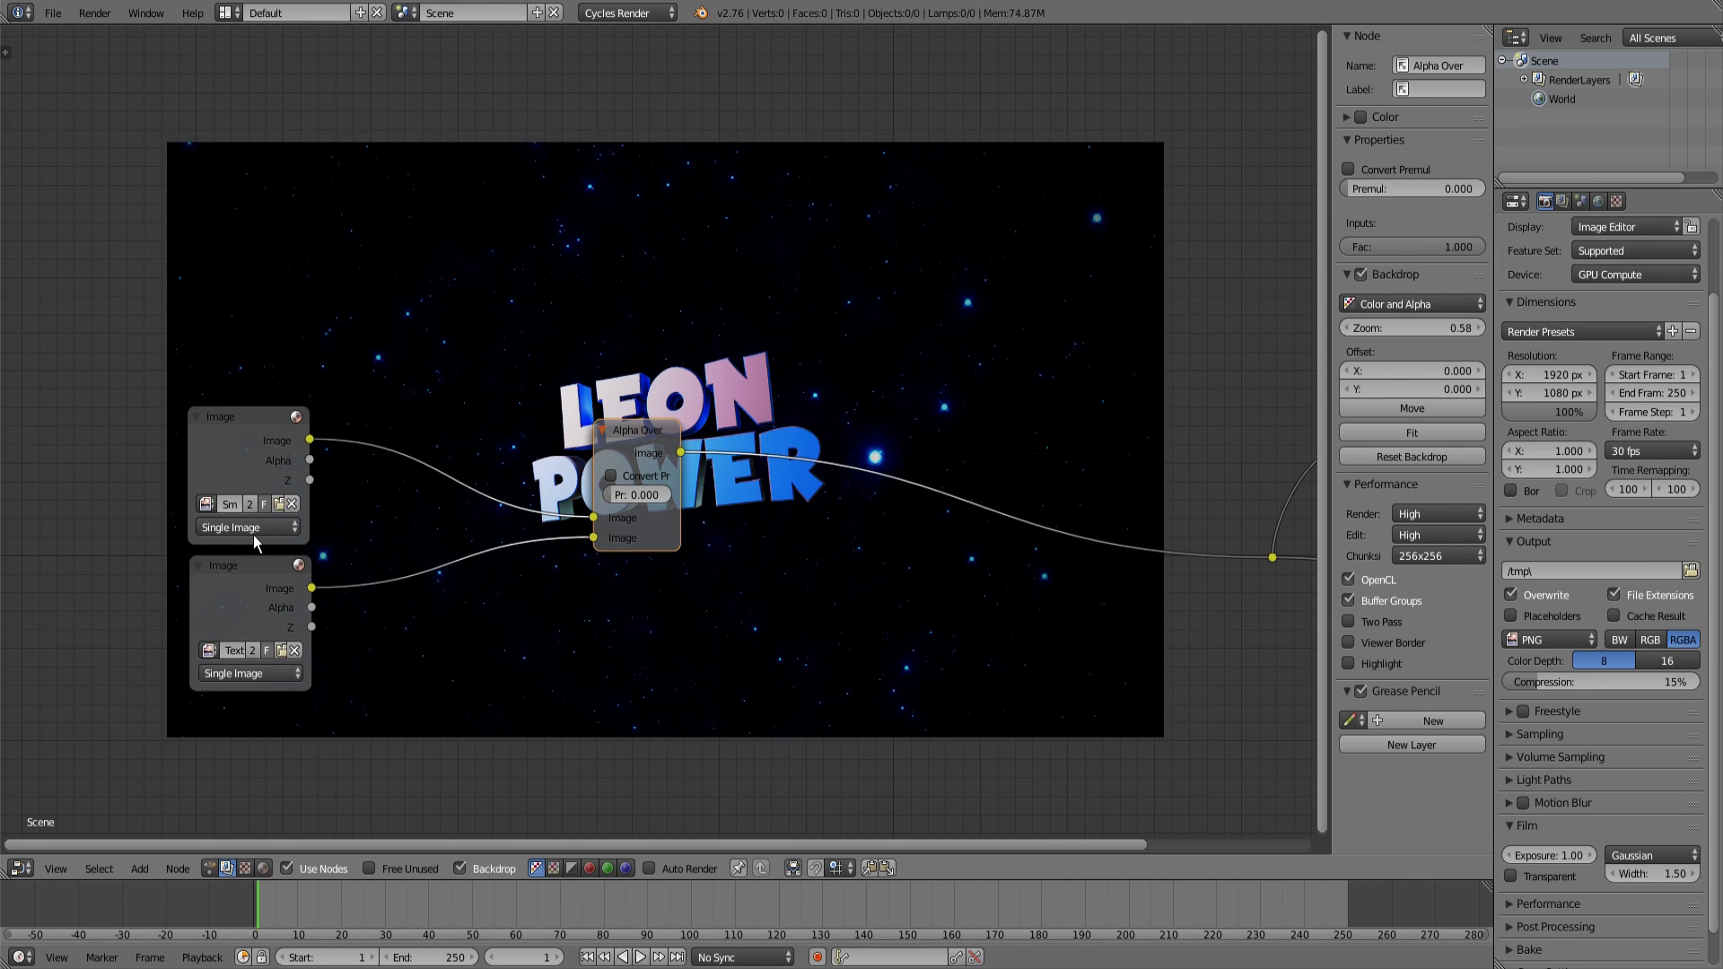
# Enlarge the backdrop and preview the smoke image, the LEON POWER text, then the star composite.
pyautogui.hotkey('alt', 'v')
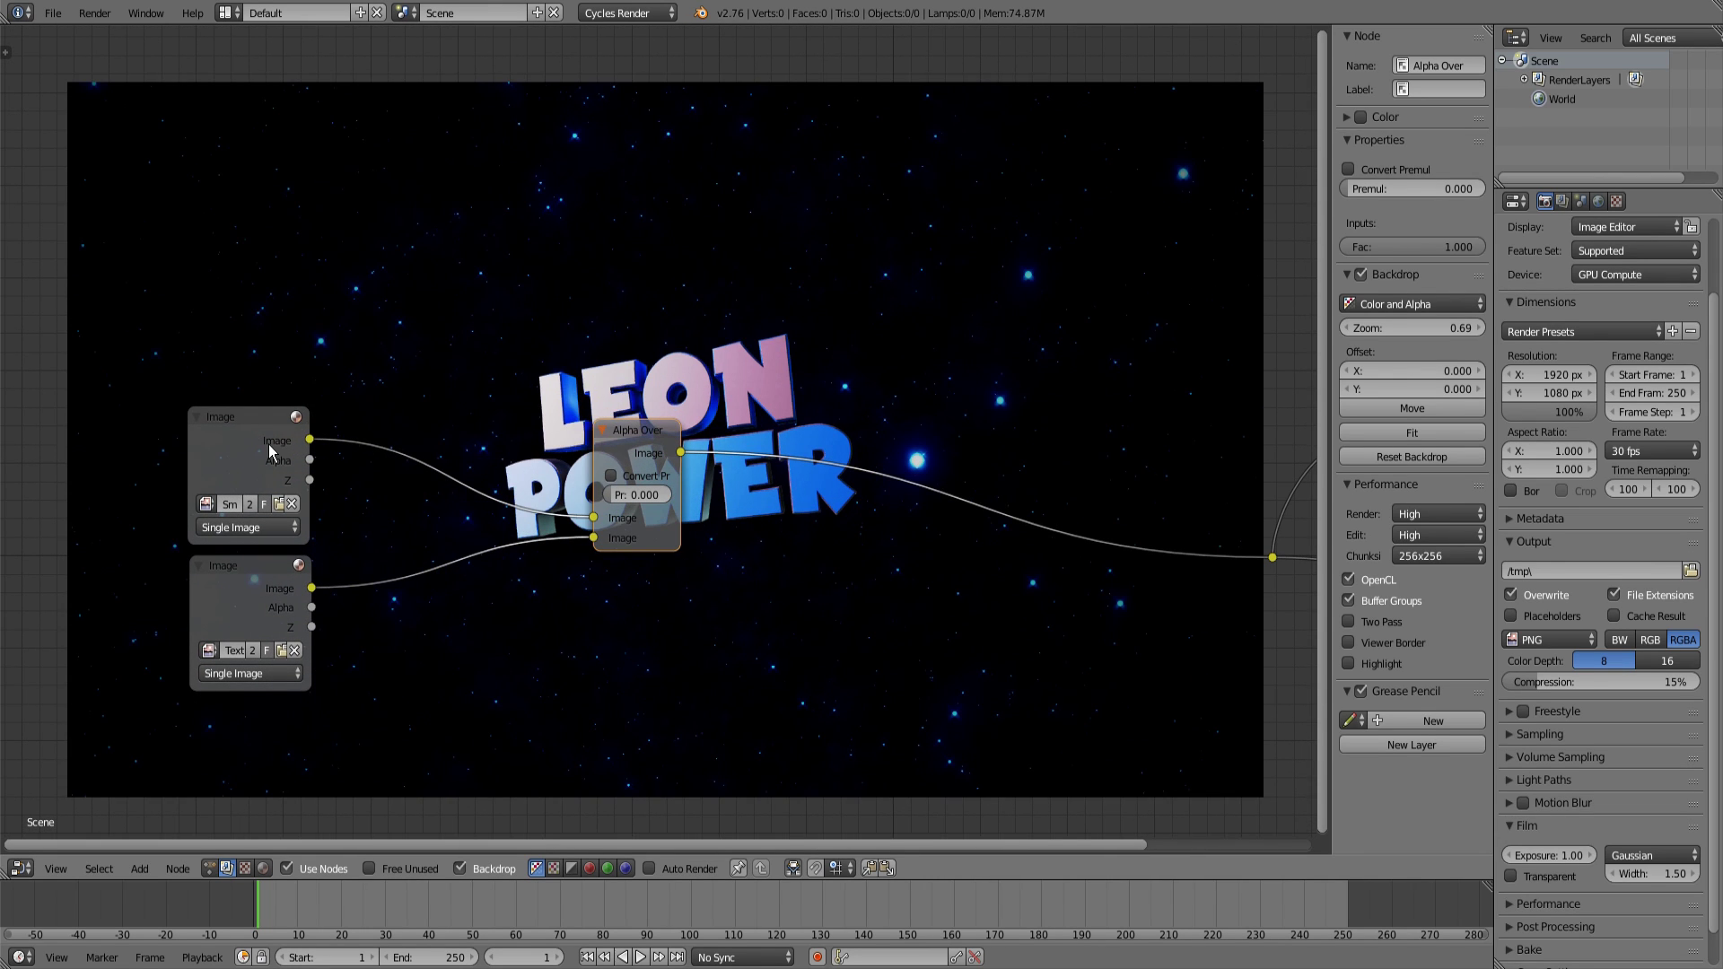
pyautogui.keyDown('ctrl'); pyautogui.keyDown('shift'); pyautogui.click(268, 444); pyautogui.keyUp('shift'); pyautogui.keyUp('ctrl')
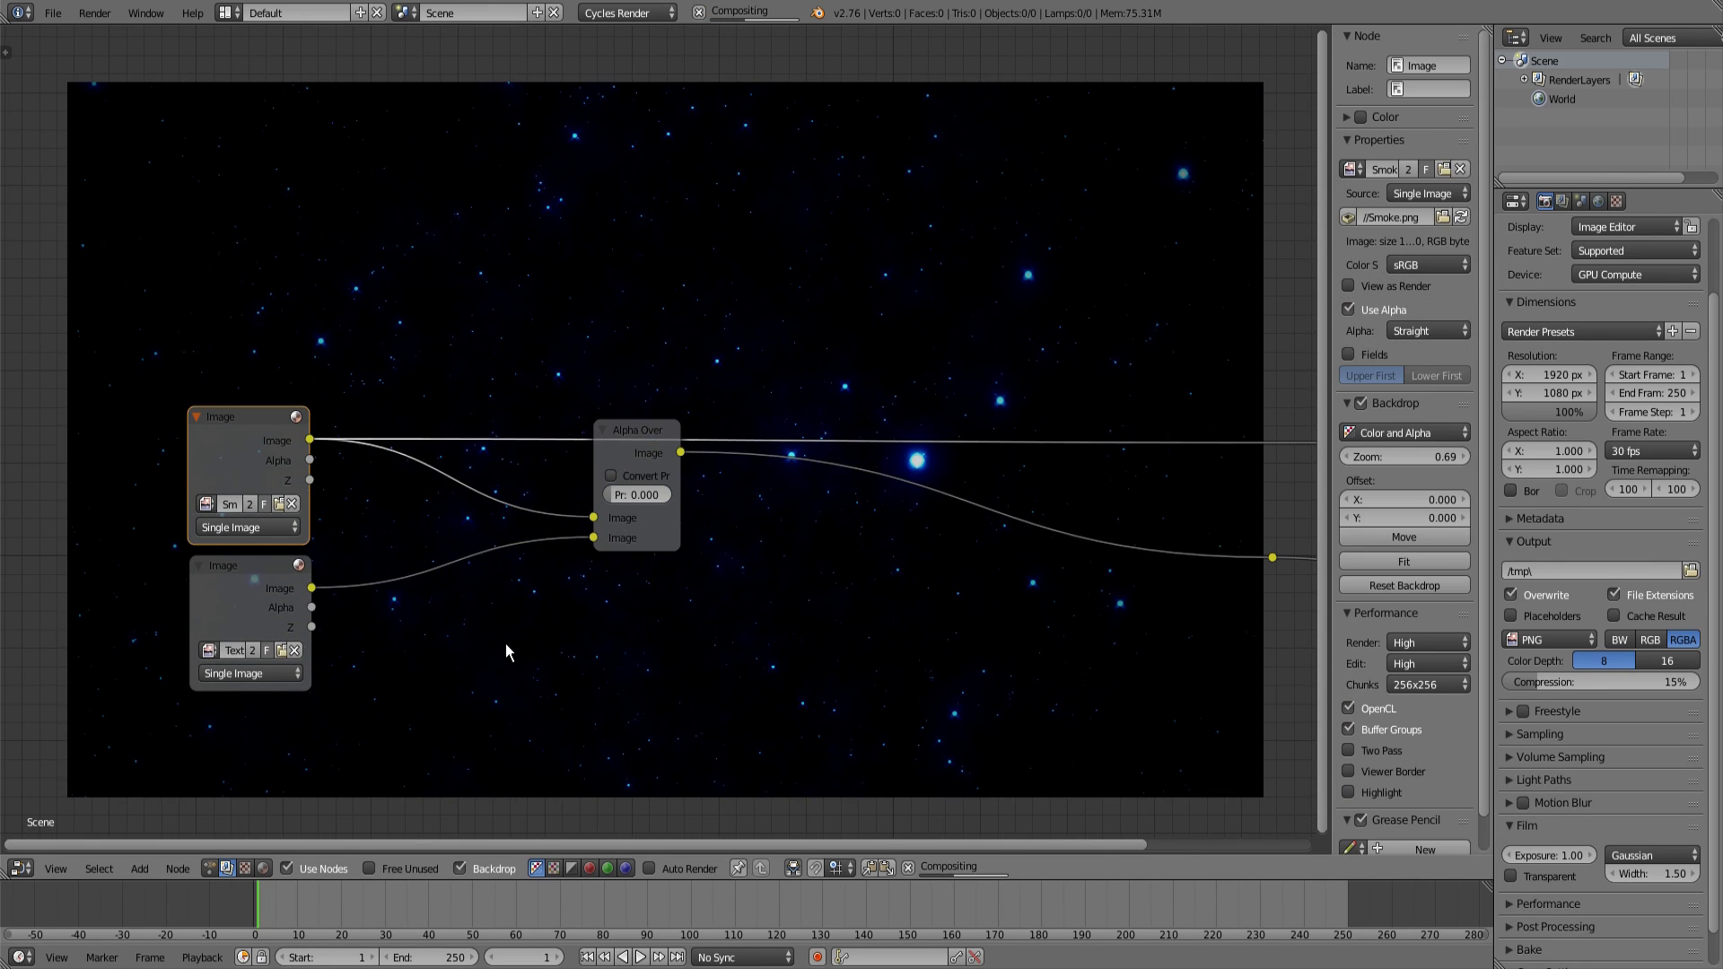
pyautogui.keyDown('ctrl'); pyautogui.keyDown('shift'); pyautogui.click(262, 603); pyautogui.keyUp('shift'); pyautogui.keyUp('ctrl')
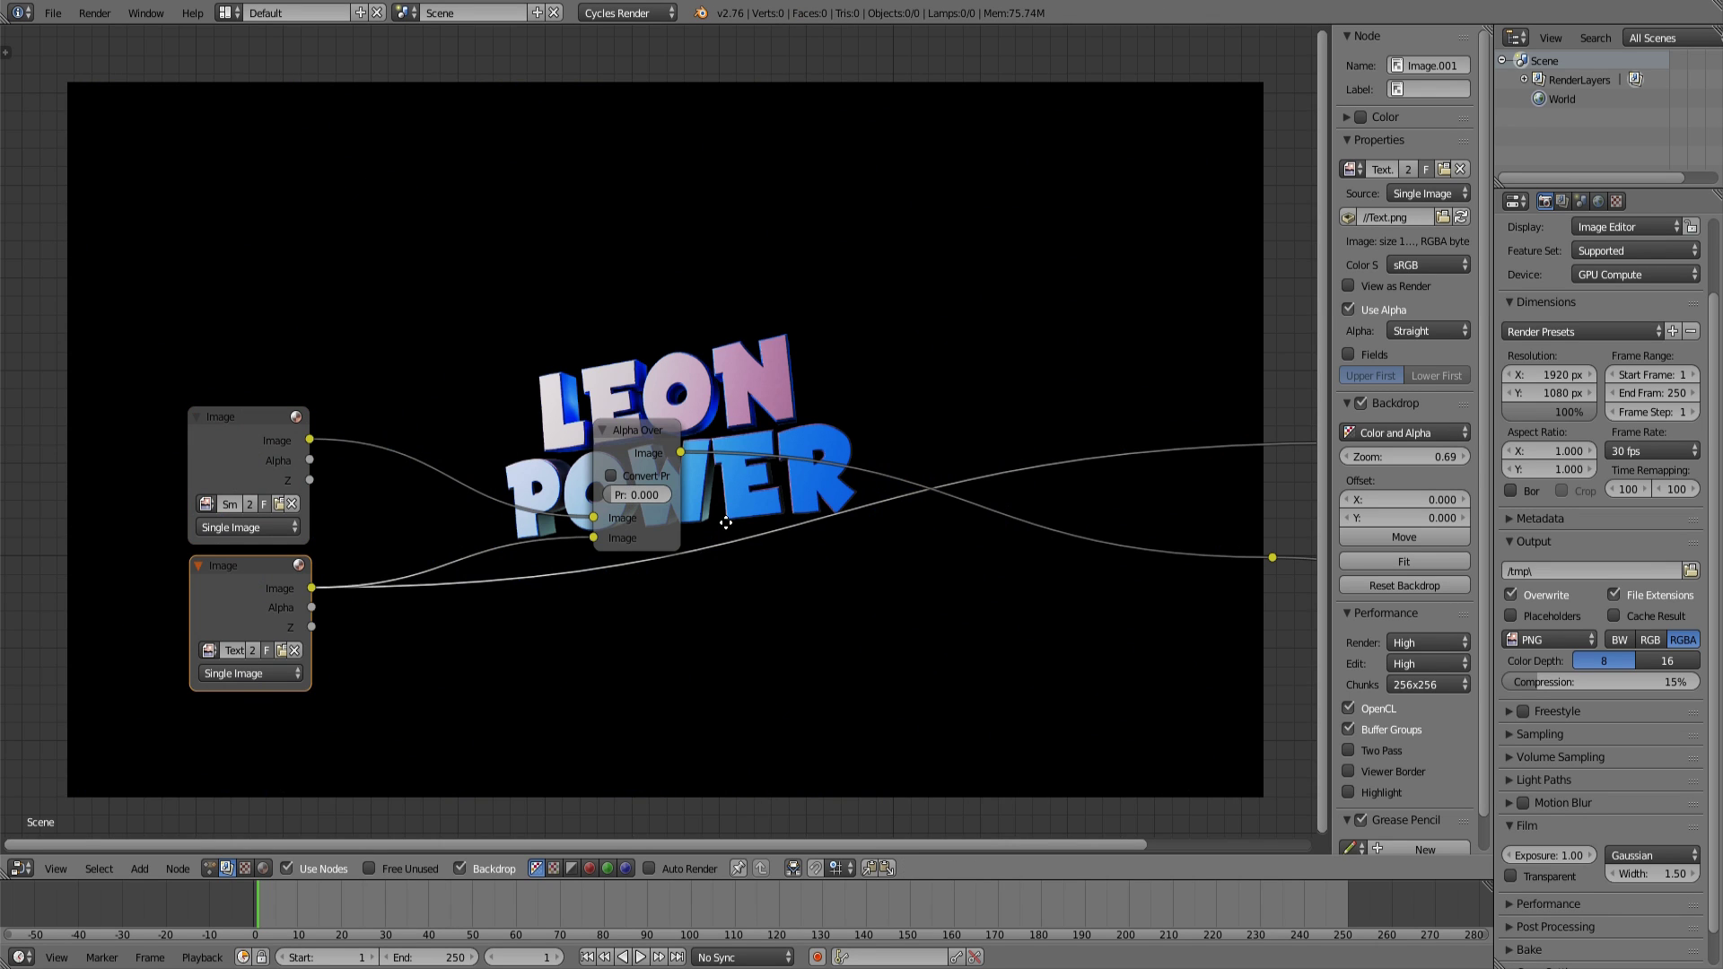
pyautogui.press('Home')
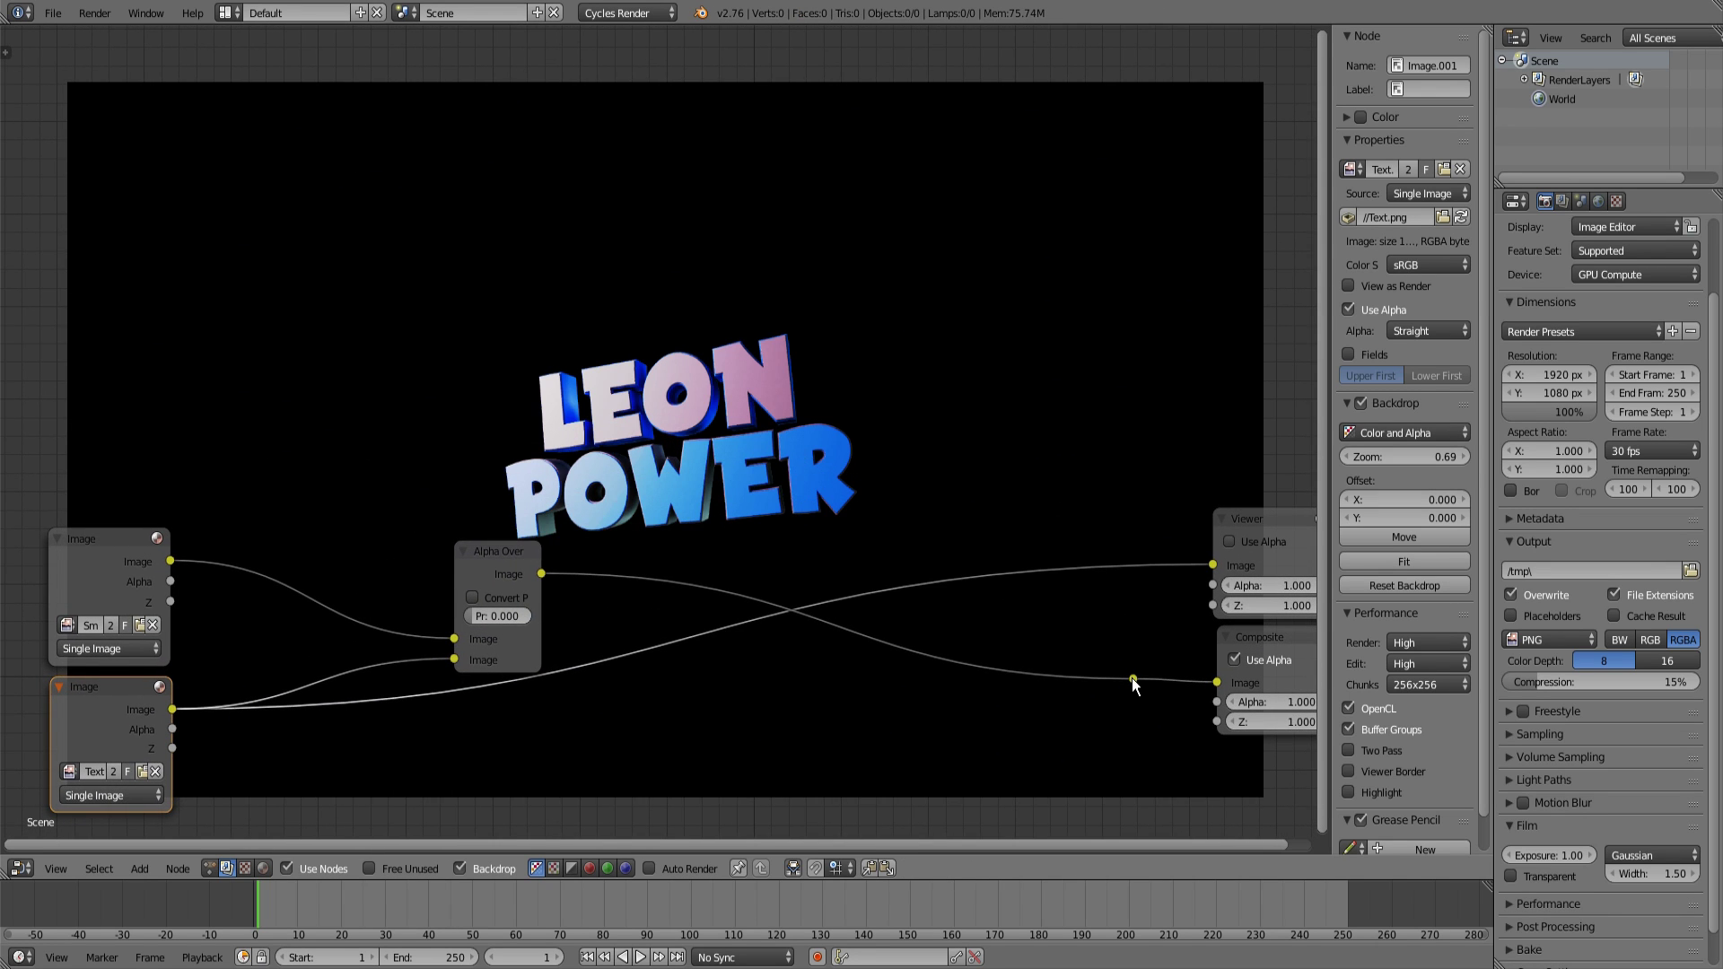
pyautogui.keyDown('ctrl'); pyautogui.keyDown('shift'); pyautogui.click(1132, 681); pyautogui.keyUp('shift'); pyautogui.keyUp('ctrl')
# Shift the Alpha Over node further to the right.
pyautogui.moveTo(481, 560); pyautogui.dragTo(616, 502, button='middle')
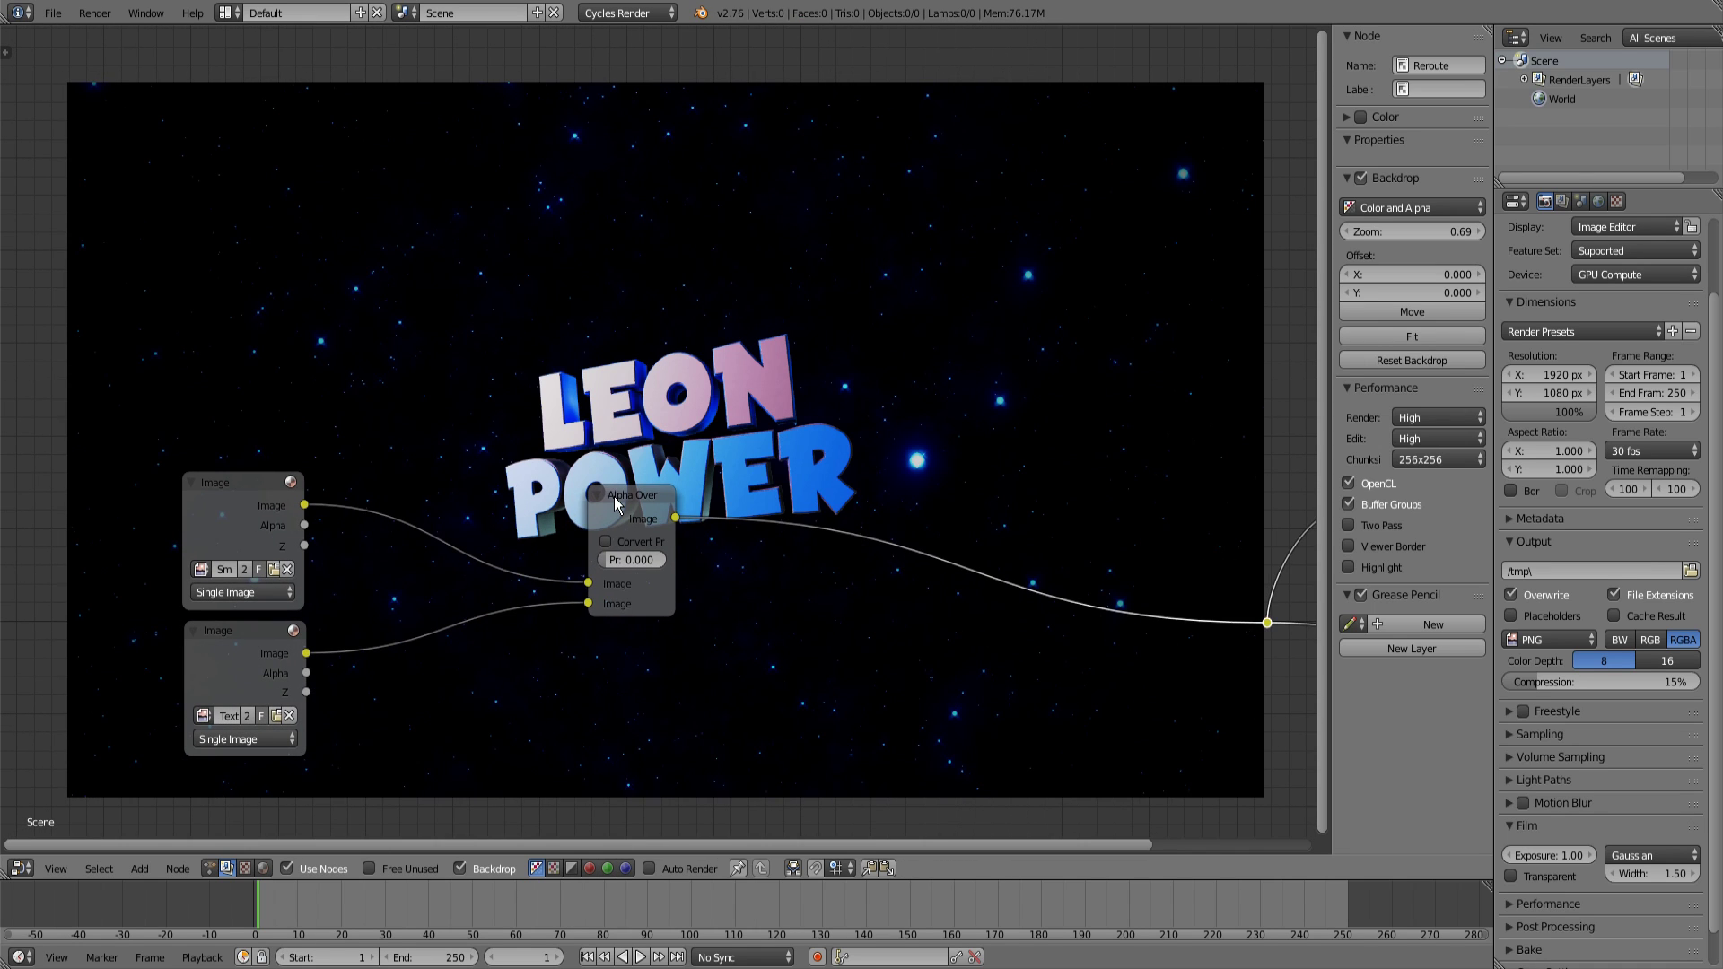
pyautogui.moveTo(615, 503); pyautogui.dragTo(593, 497)
pyautogui.moveTo(704, 596); pyautogui.dragTo(692, 488, button='middle')
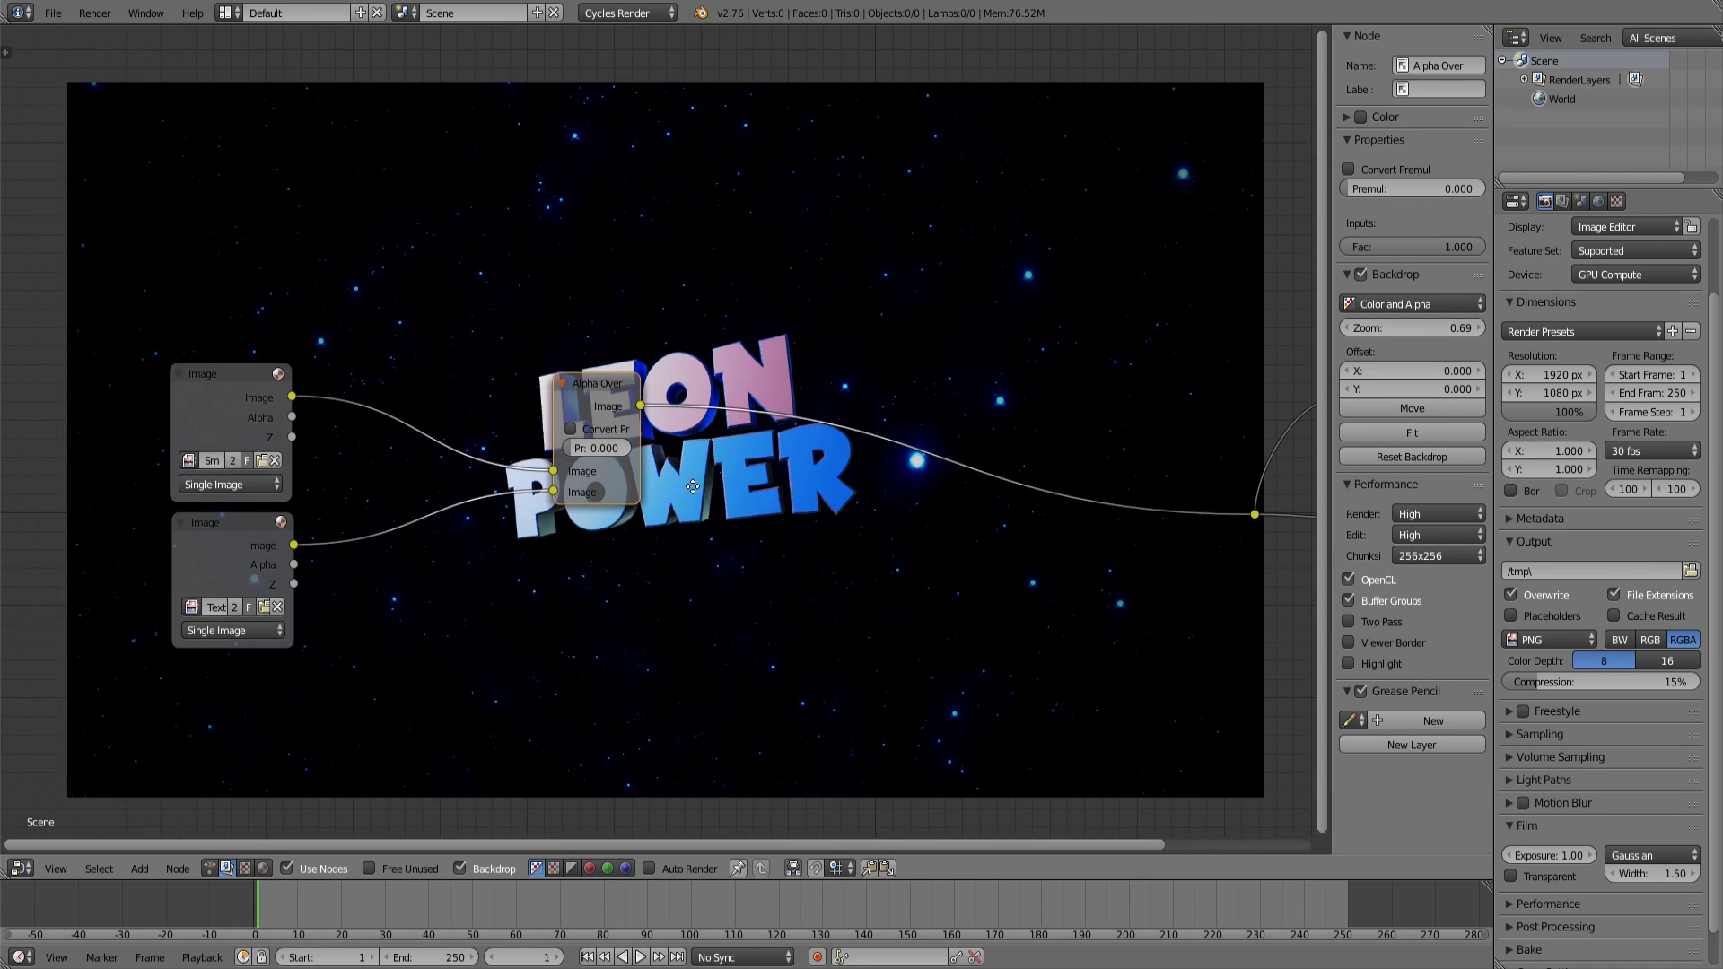
pyautogui.moveTo(576, 399); pyautogui.dragTo(749, 403)
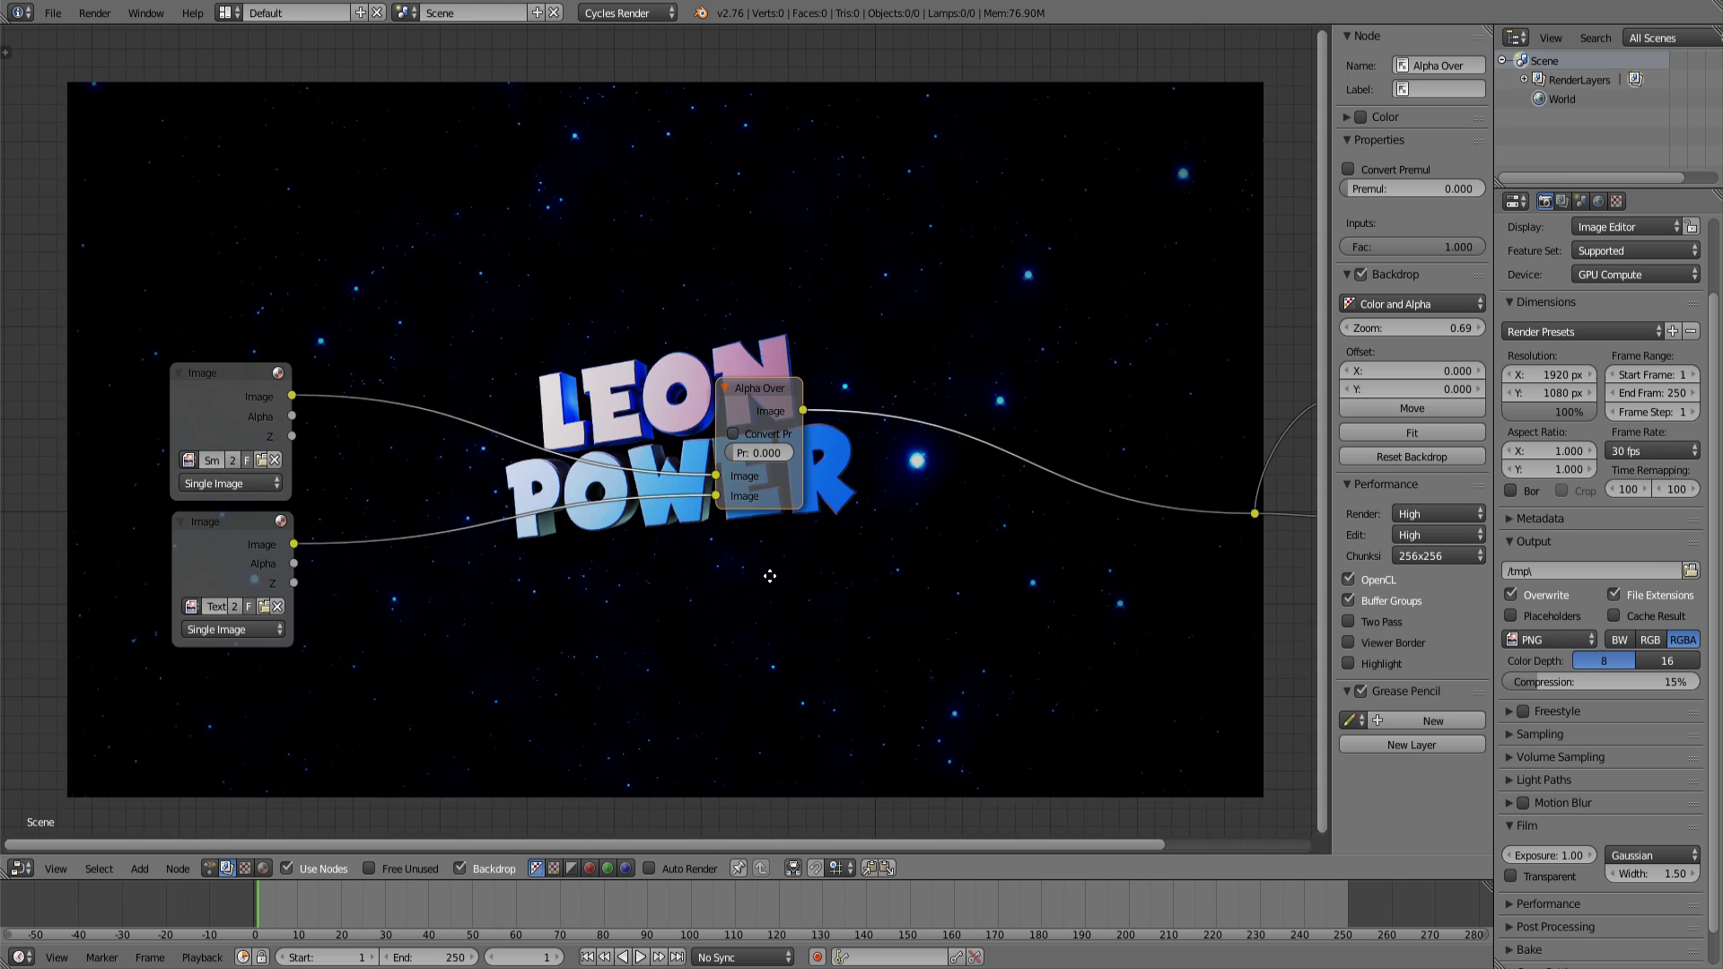
pyautogui.scroll(1, 769, 576)
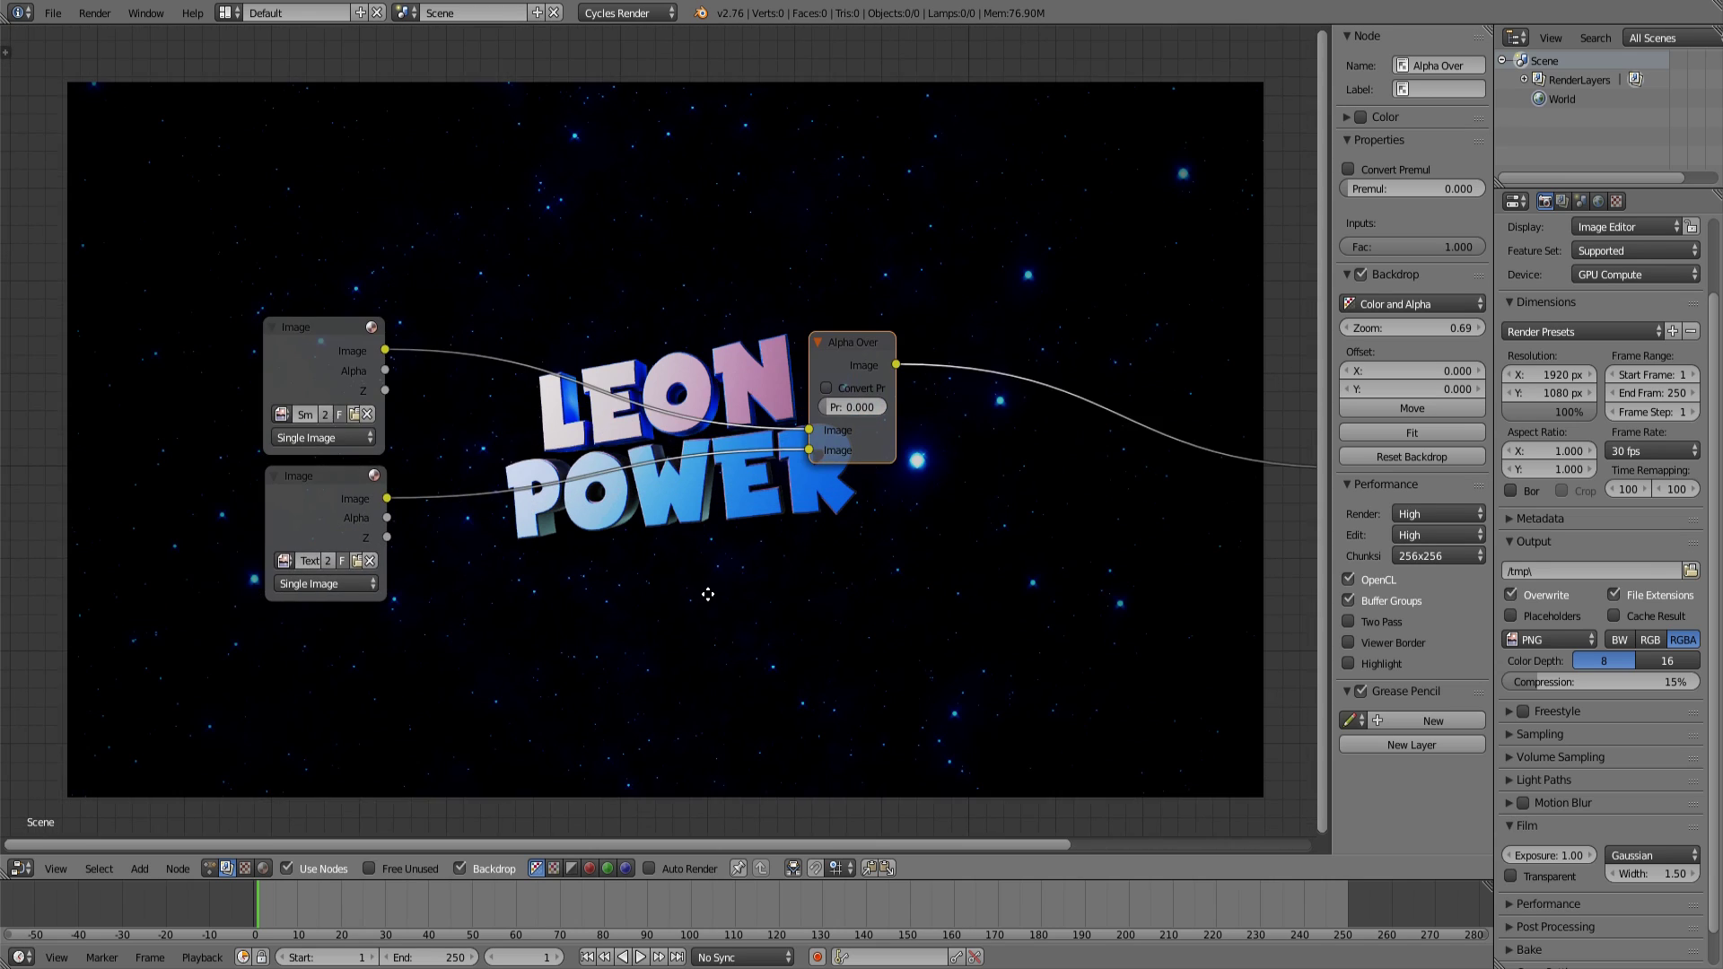
# Insert a Sun Beams node on the text-image link into Alpha Over and adjust its width.
pyautogui.click(702, 428)
pyautogui.hotkey('shift', 'a')
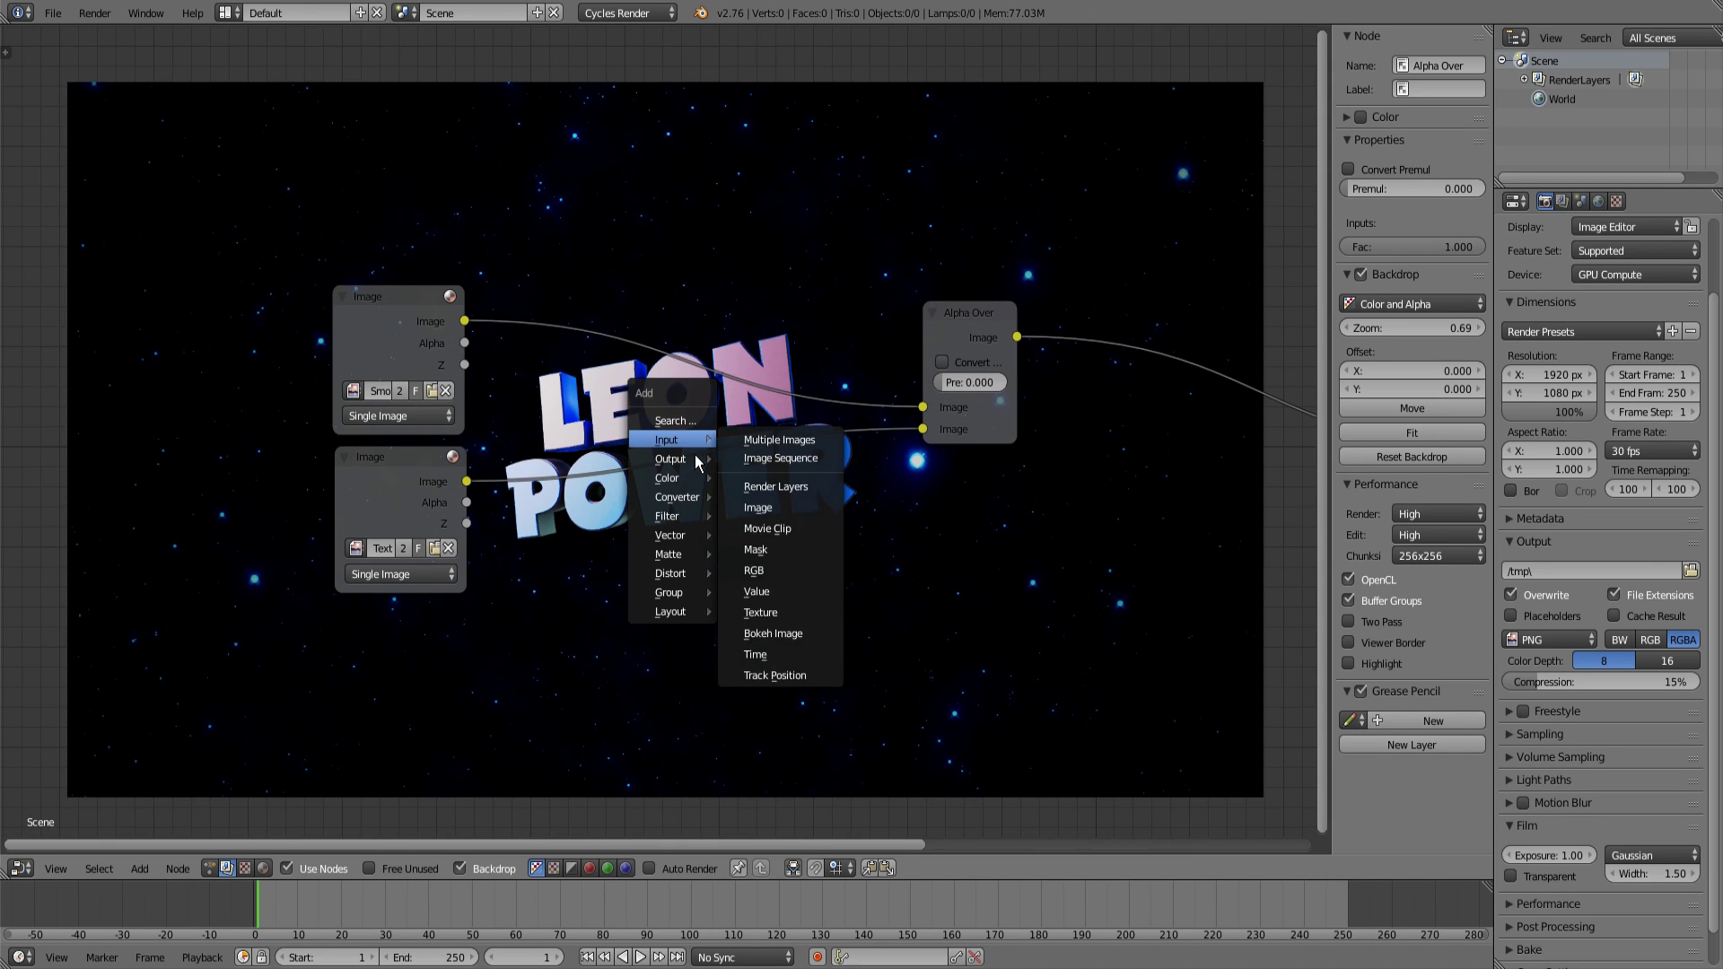
pyautogui.moveTo(668, 515)
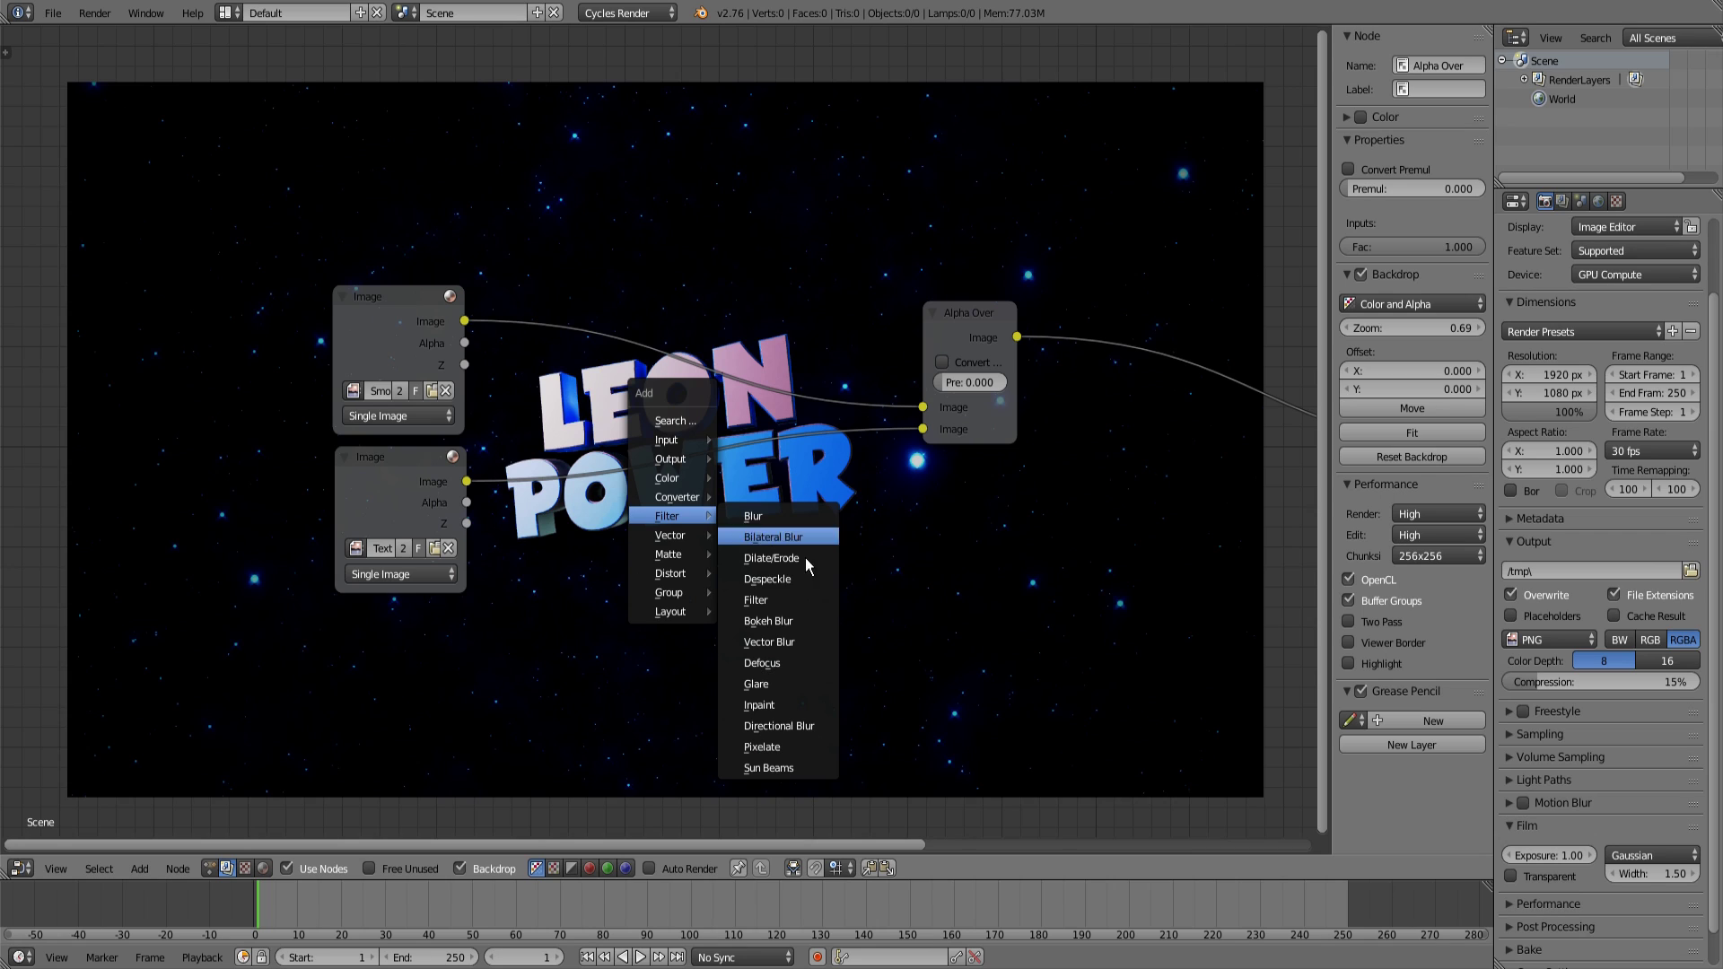
pyautogui.click(815, 770)
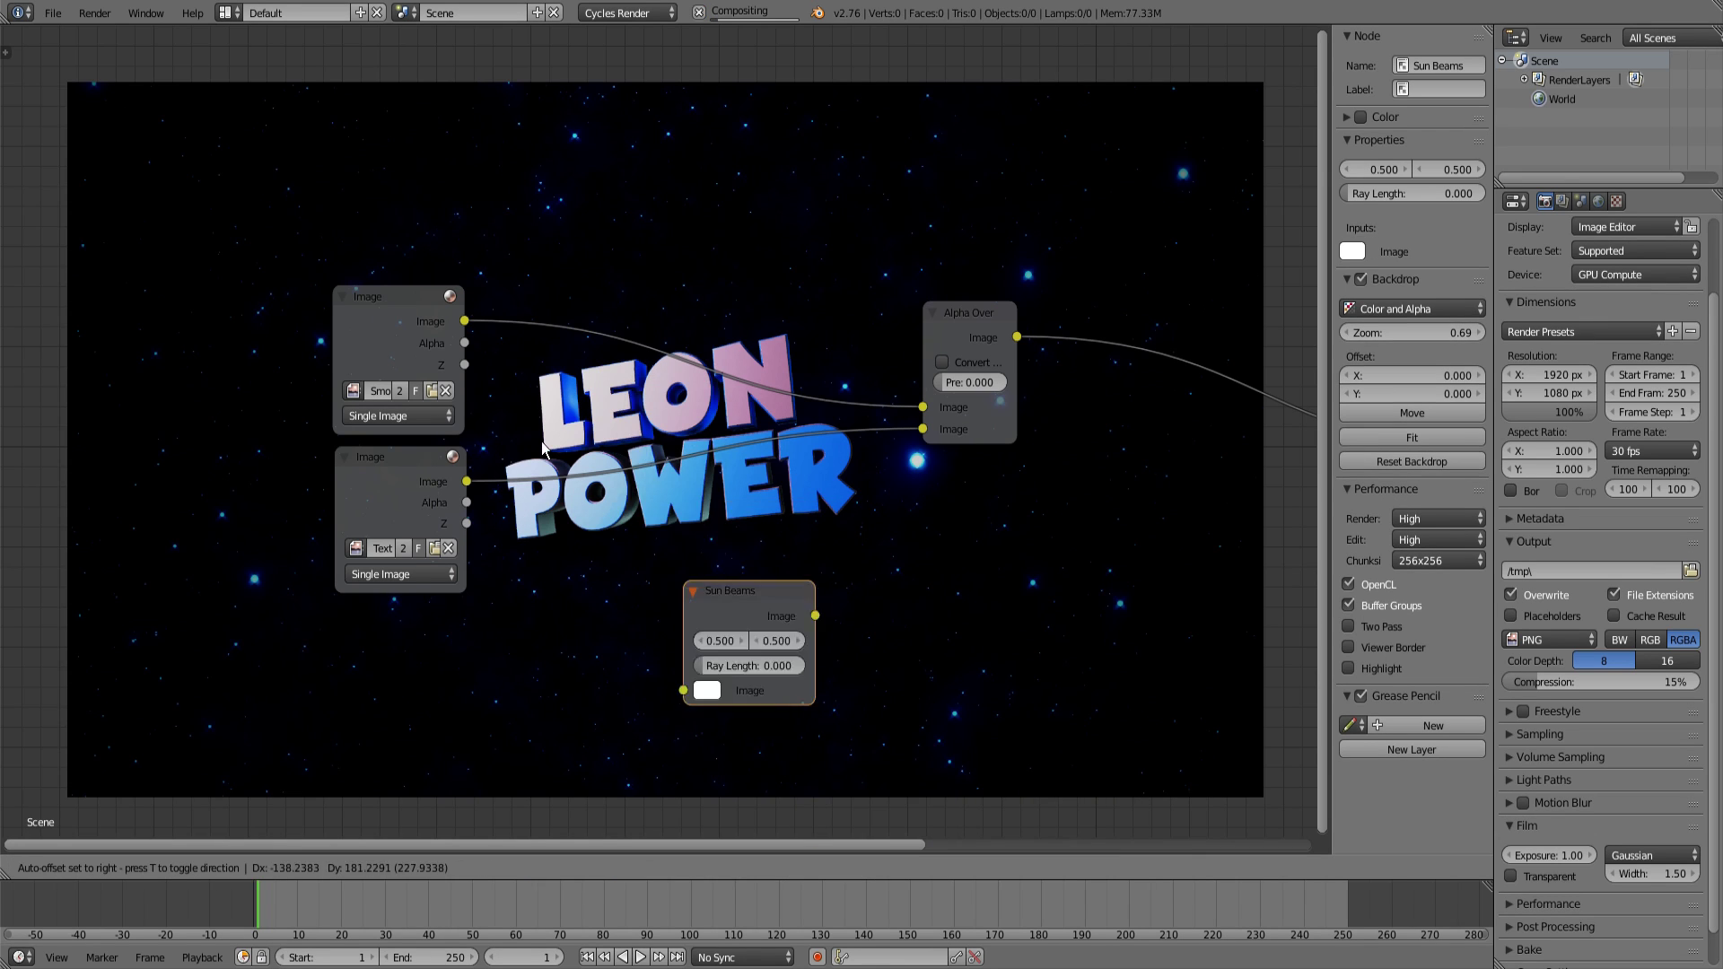
pyautogui.click(590, 486)
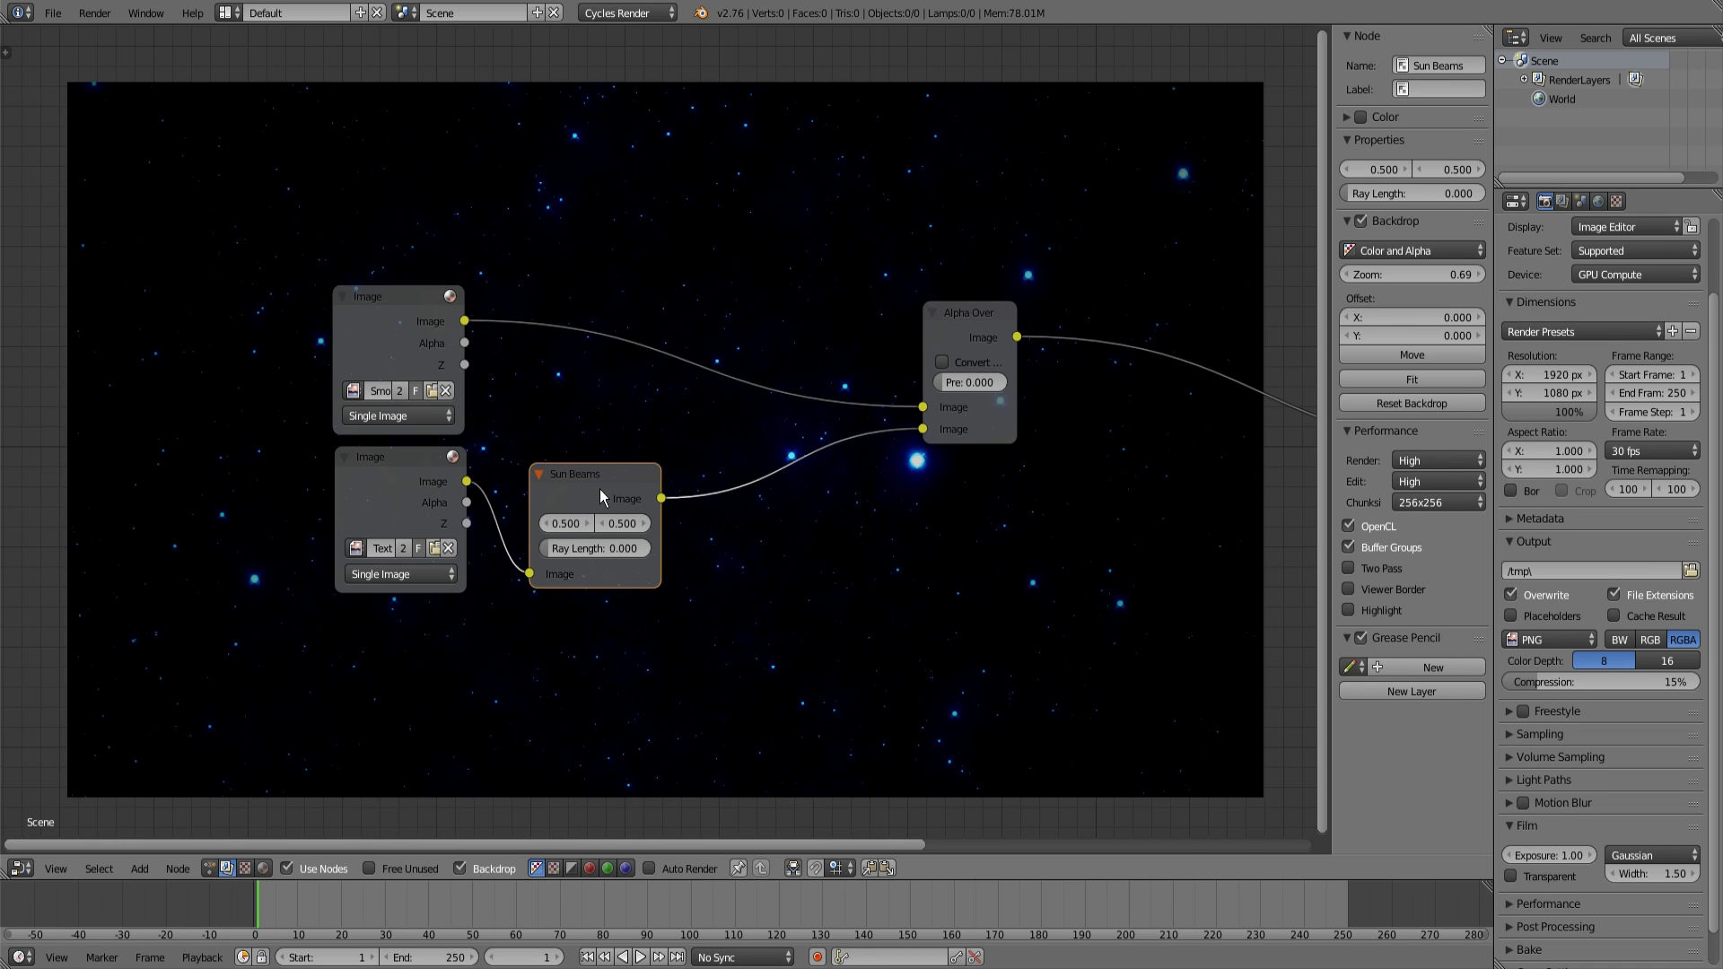
pyautogui.scroll(-2, 936, 521)
pyautogui.moveTo(935, 522)
pyautogui.mouseDown(button='middle')
pyautogui.moveTo(766, 478)
pyautogui.moveTo(973, 489)
pyautogui.mouseUp(button='middle')
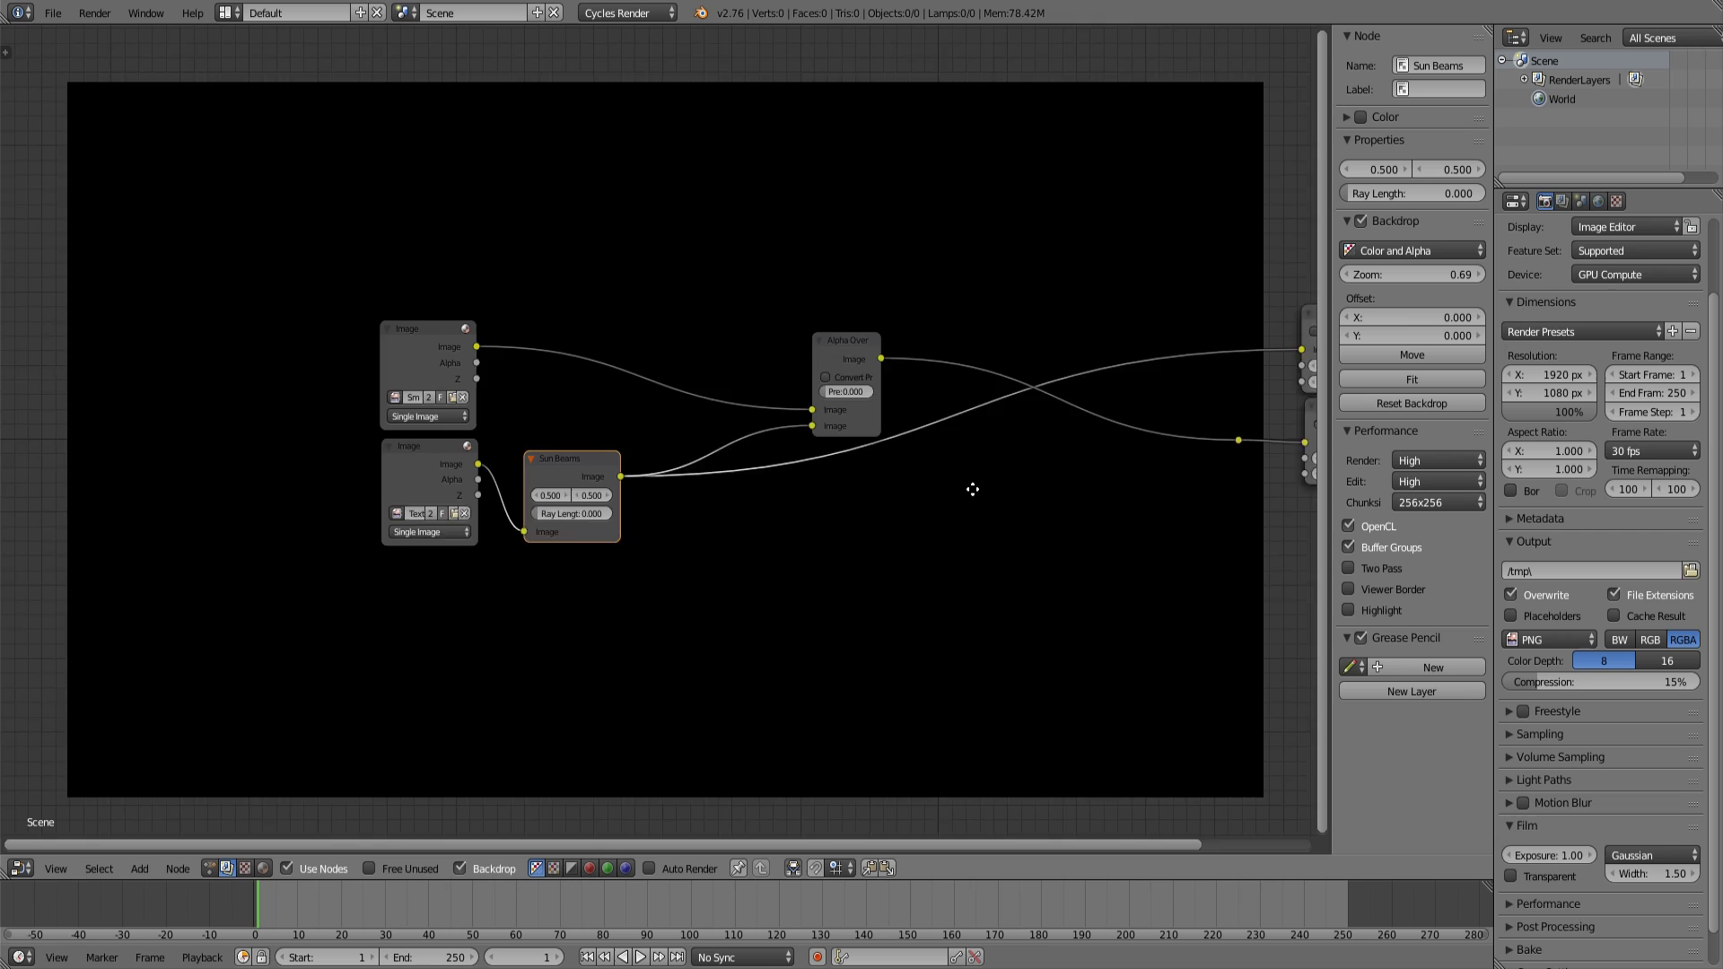
pyautogui.scroll(2, 648, 598)
pyautogui.moveTo(679, 586); pyautogui.dragTo(794, 582)
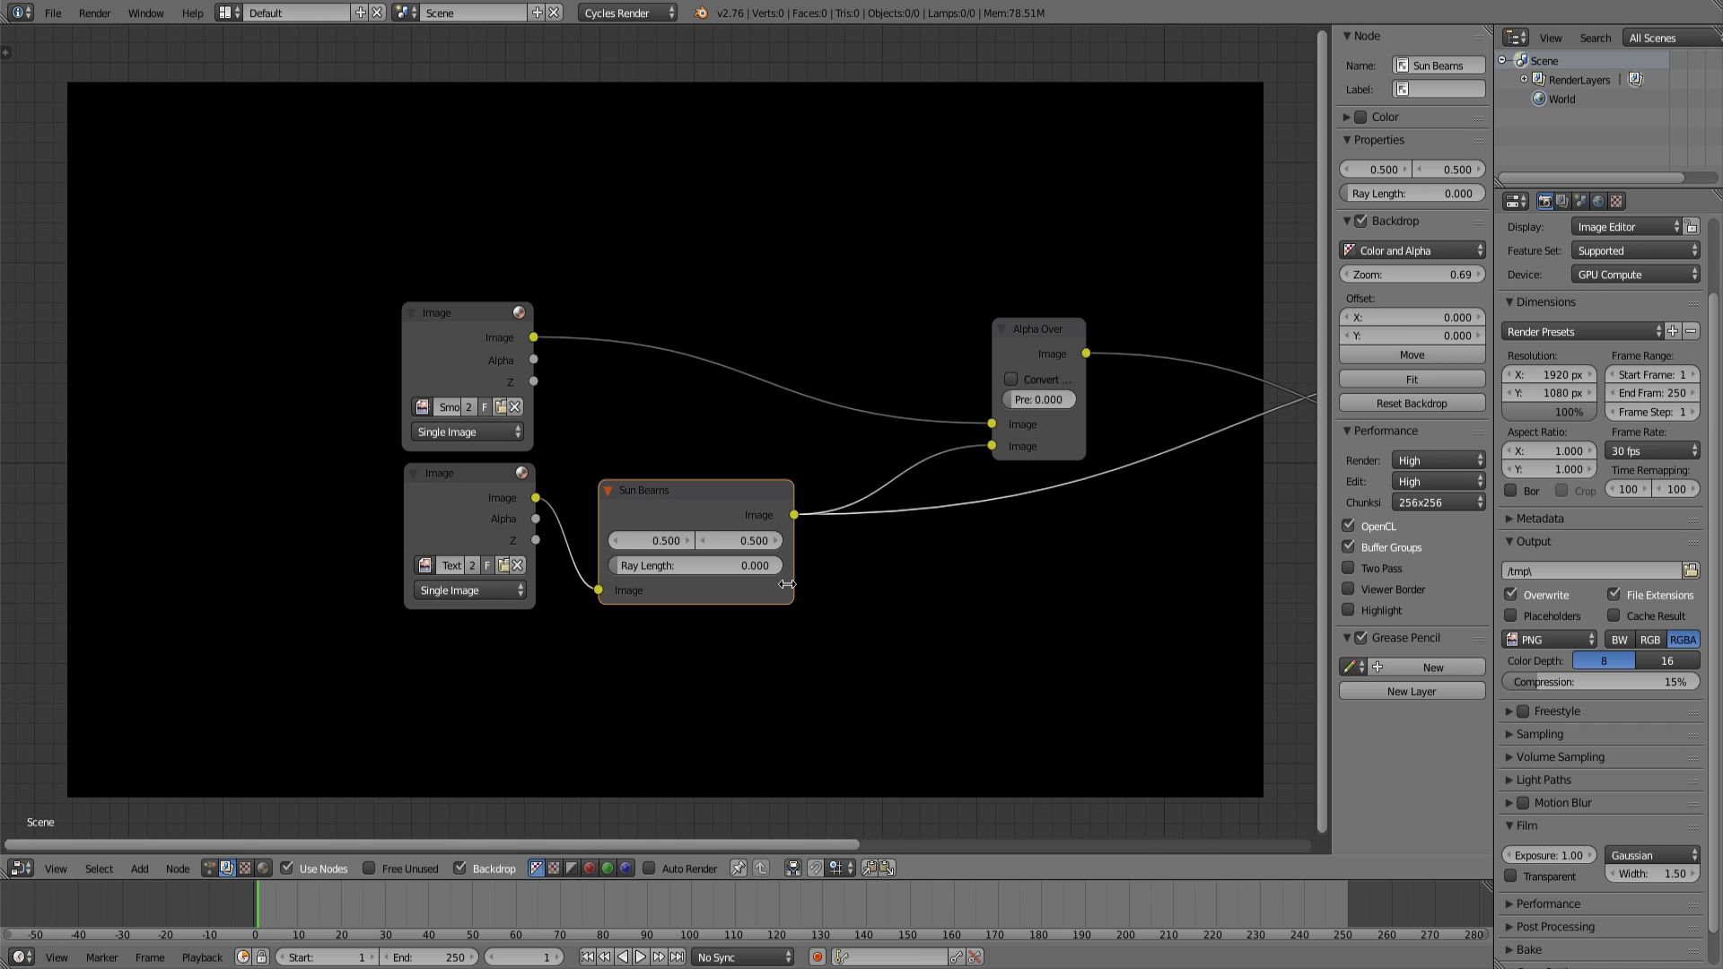
pyautogui.moveTo(786, 584); pyautogui.dragTo(704, 583)
# Turn on viewer alpha and set the Sun Beams ray length to 0.150.
pyautogui.press('Home')
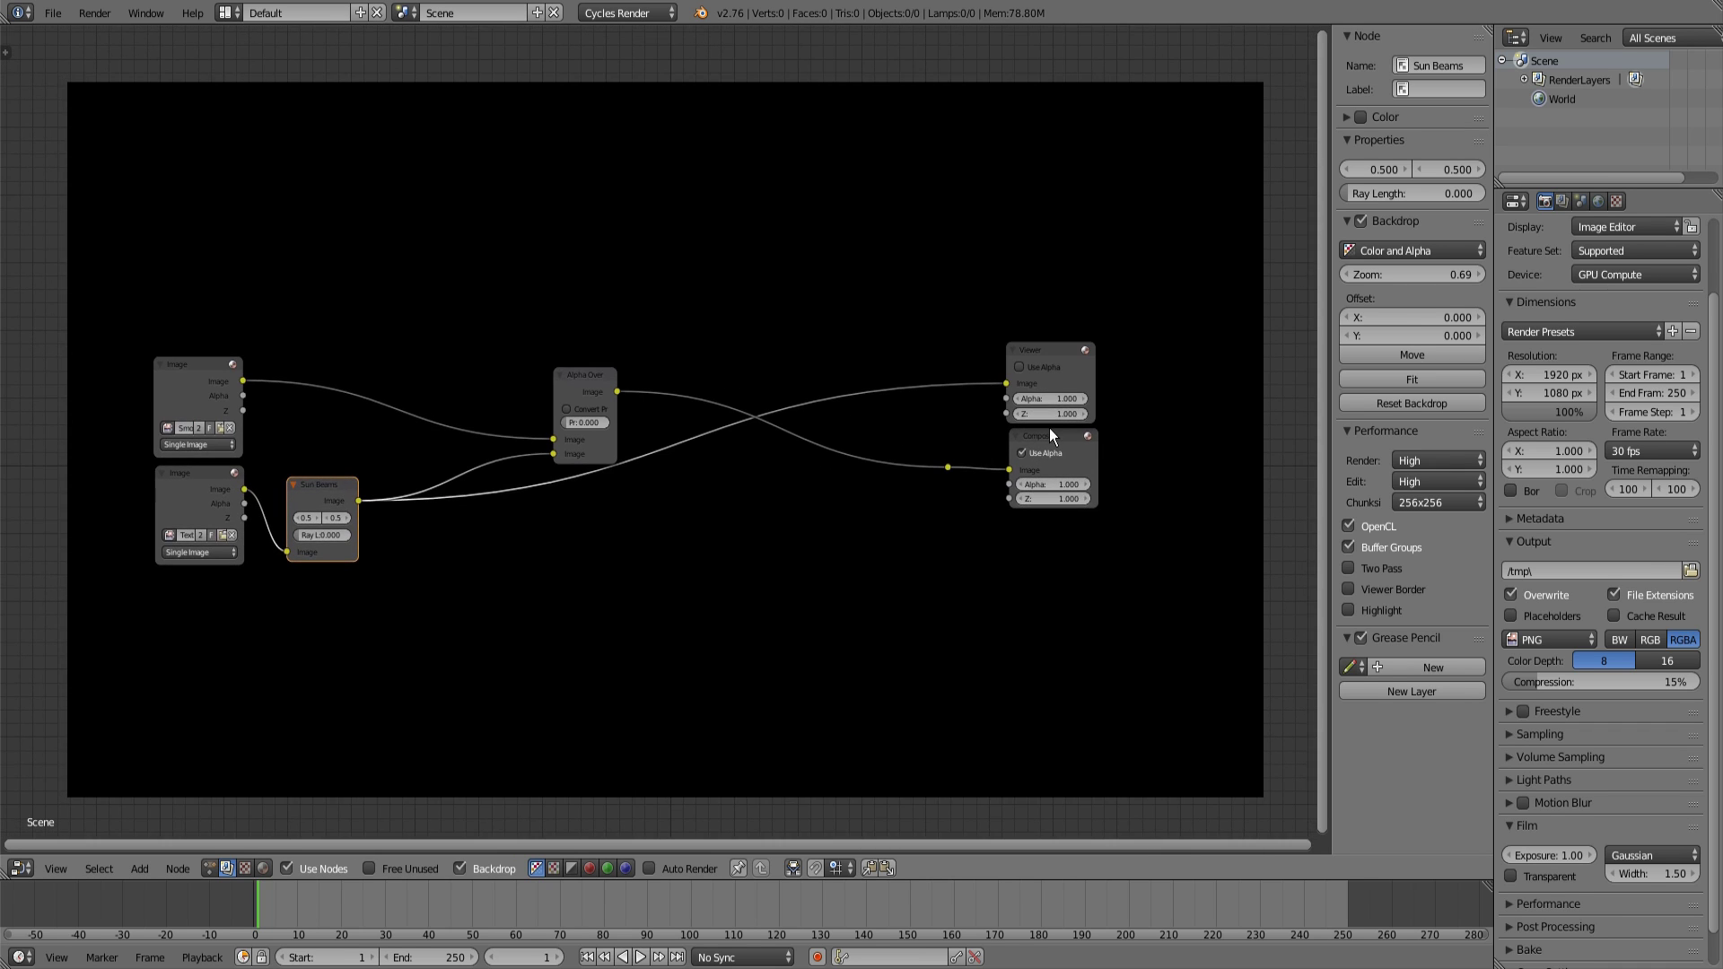
pyautogui.scroll(1, 1051, 435)
pyautogui.click(1106, 337)
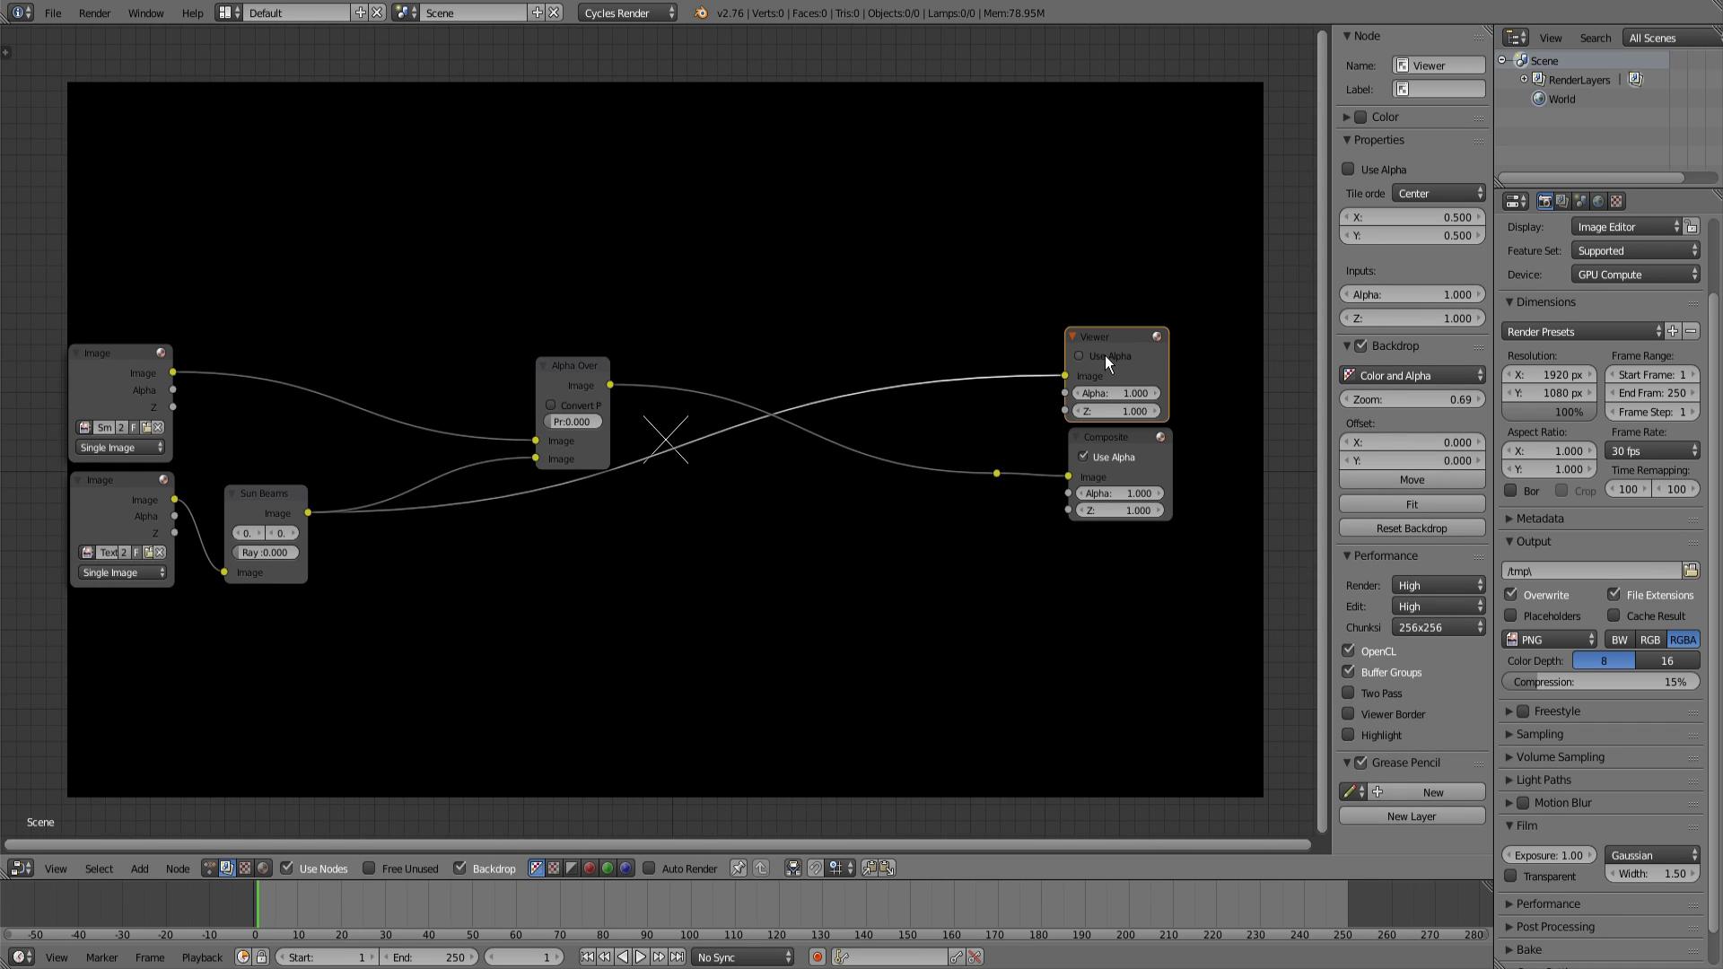
pyautogui.click(1105, 355)
pyautogui.scroll(1, 353, 566)
pyautogui.moveTo(353, 567); pyautogui.dragTo(568, 542, button='middle')
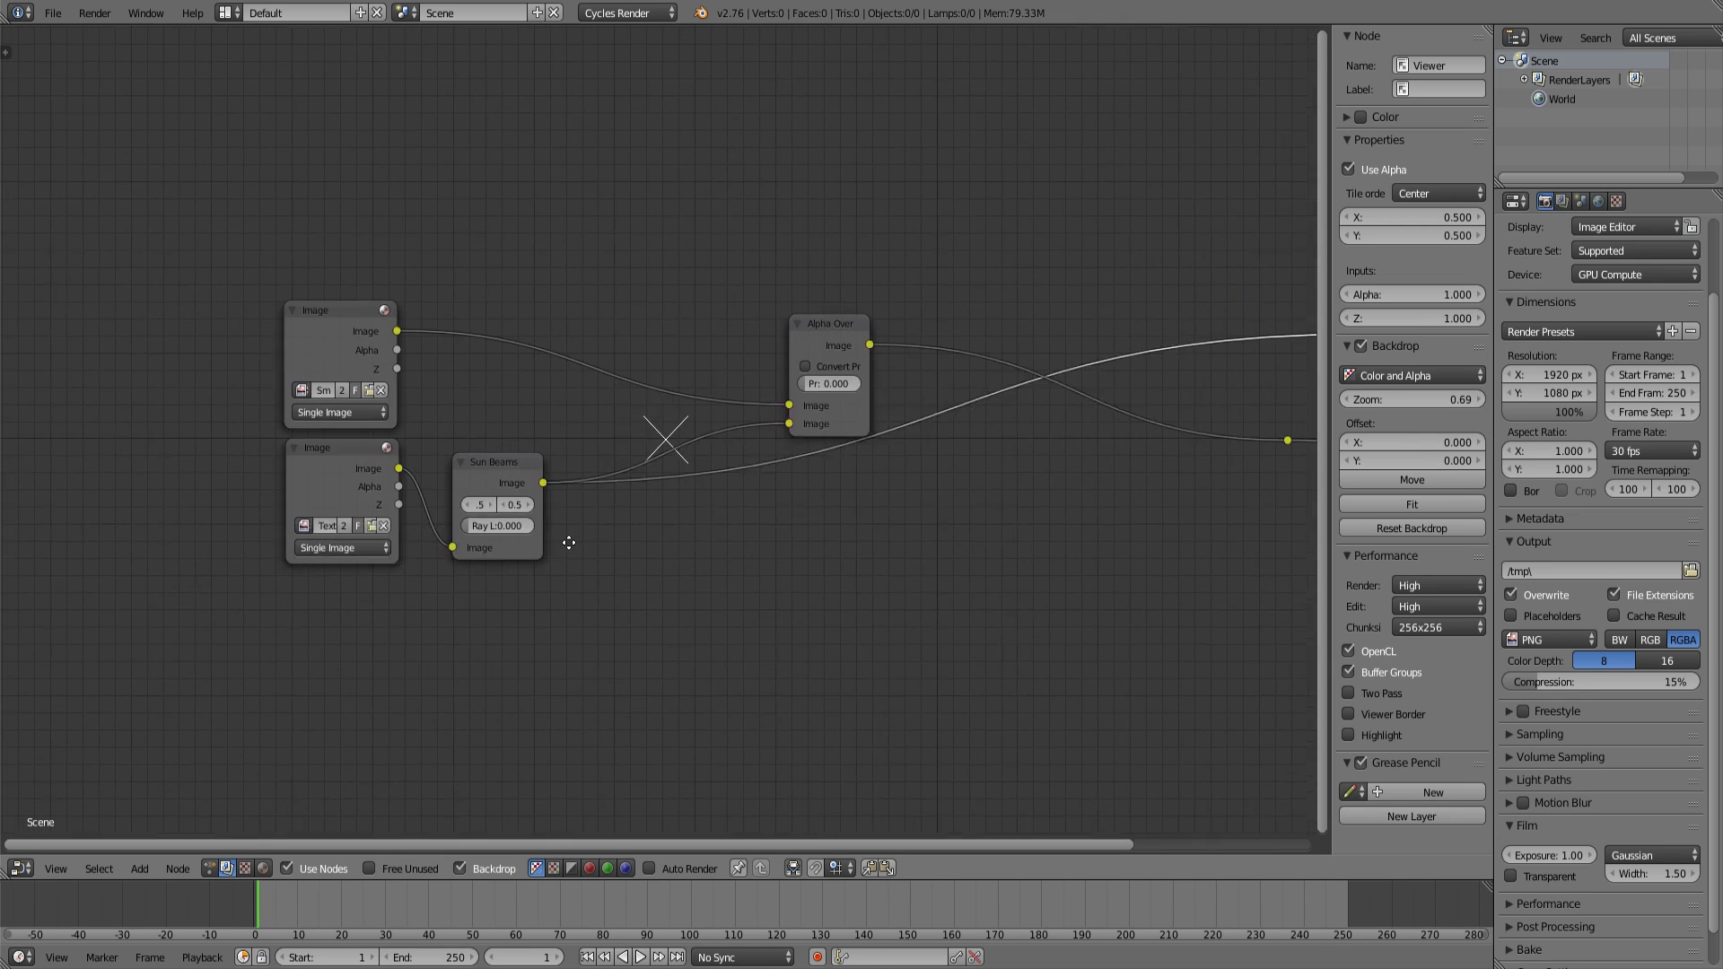
pyautogui.scroll(1, 568, 542)
pyautogui.click(515, 554)
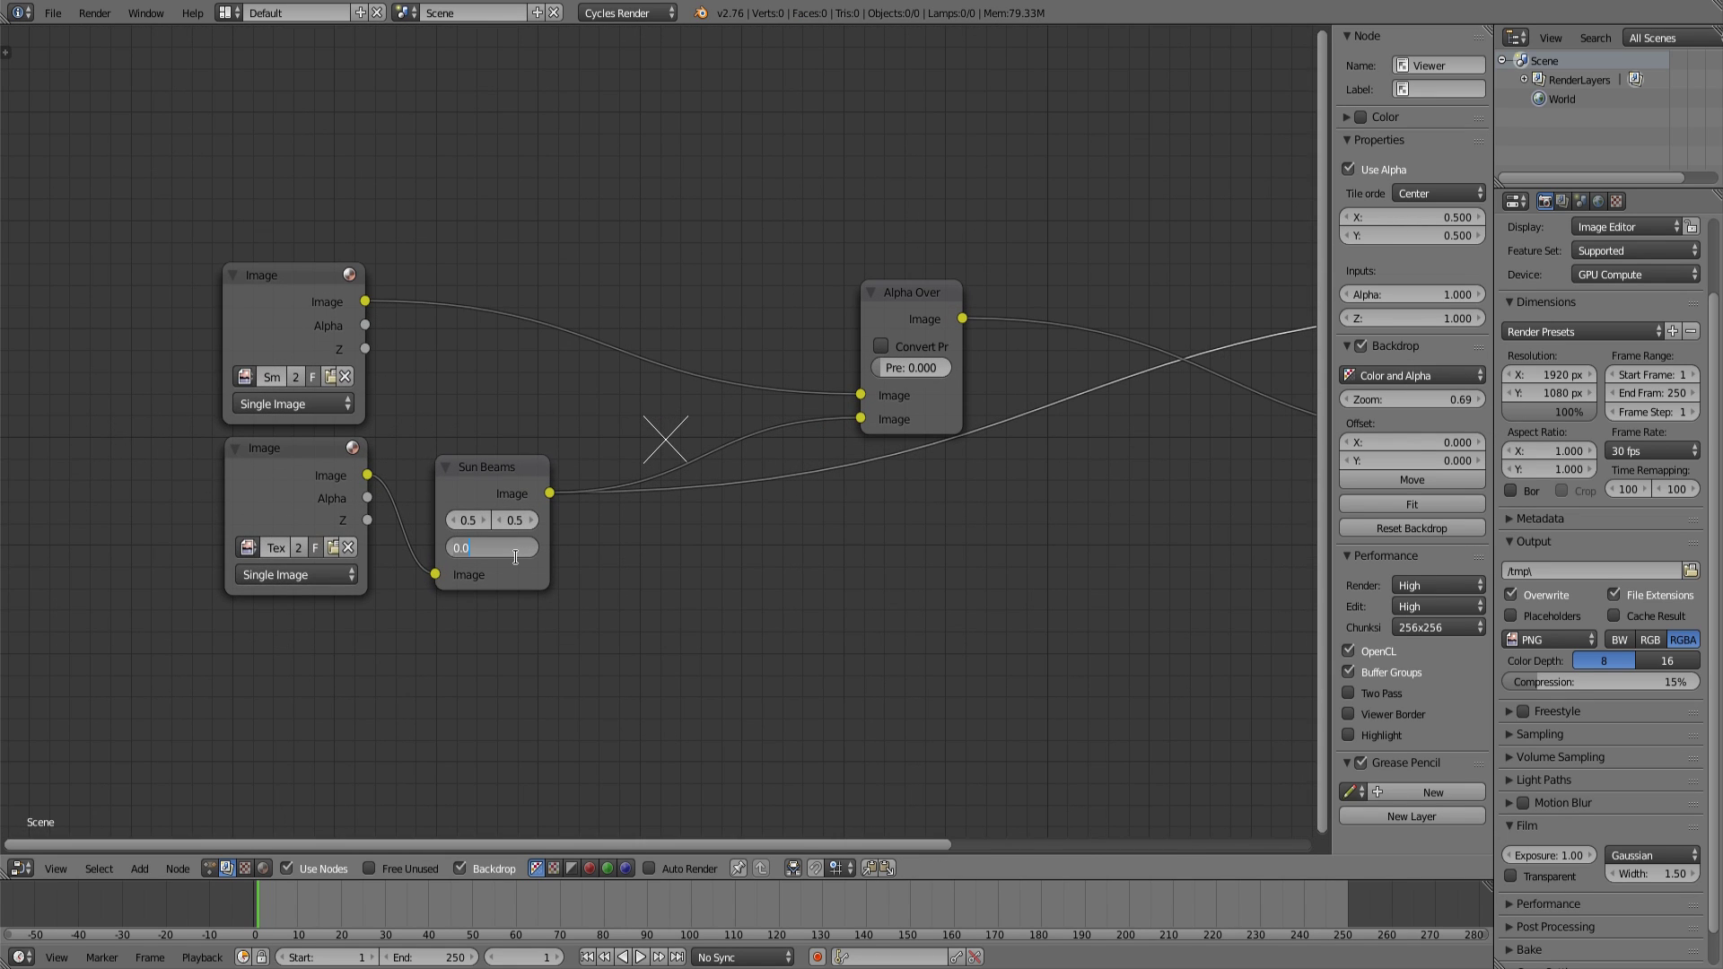
pyautogui.press('BackSpace')
pyautogui.write('15')
pyautogui.press('Return')
pyautogui.scroll(-2, 695, 471)
# Turn viewer alpha back off and nudge the Alpha Over node up and left.
pyautogui.moveTo(694, 471)
pyautogui.mouseDown(button='middle')
pyautogui.moveTo(695, 491)
pyautogui.moveTo(780, 438)
pyautogui.mouseUp(button='middle')
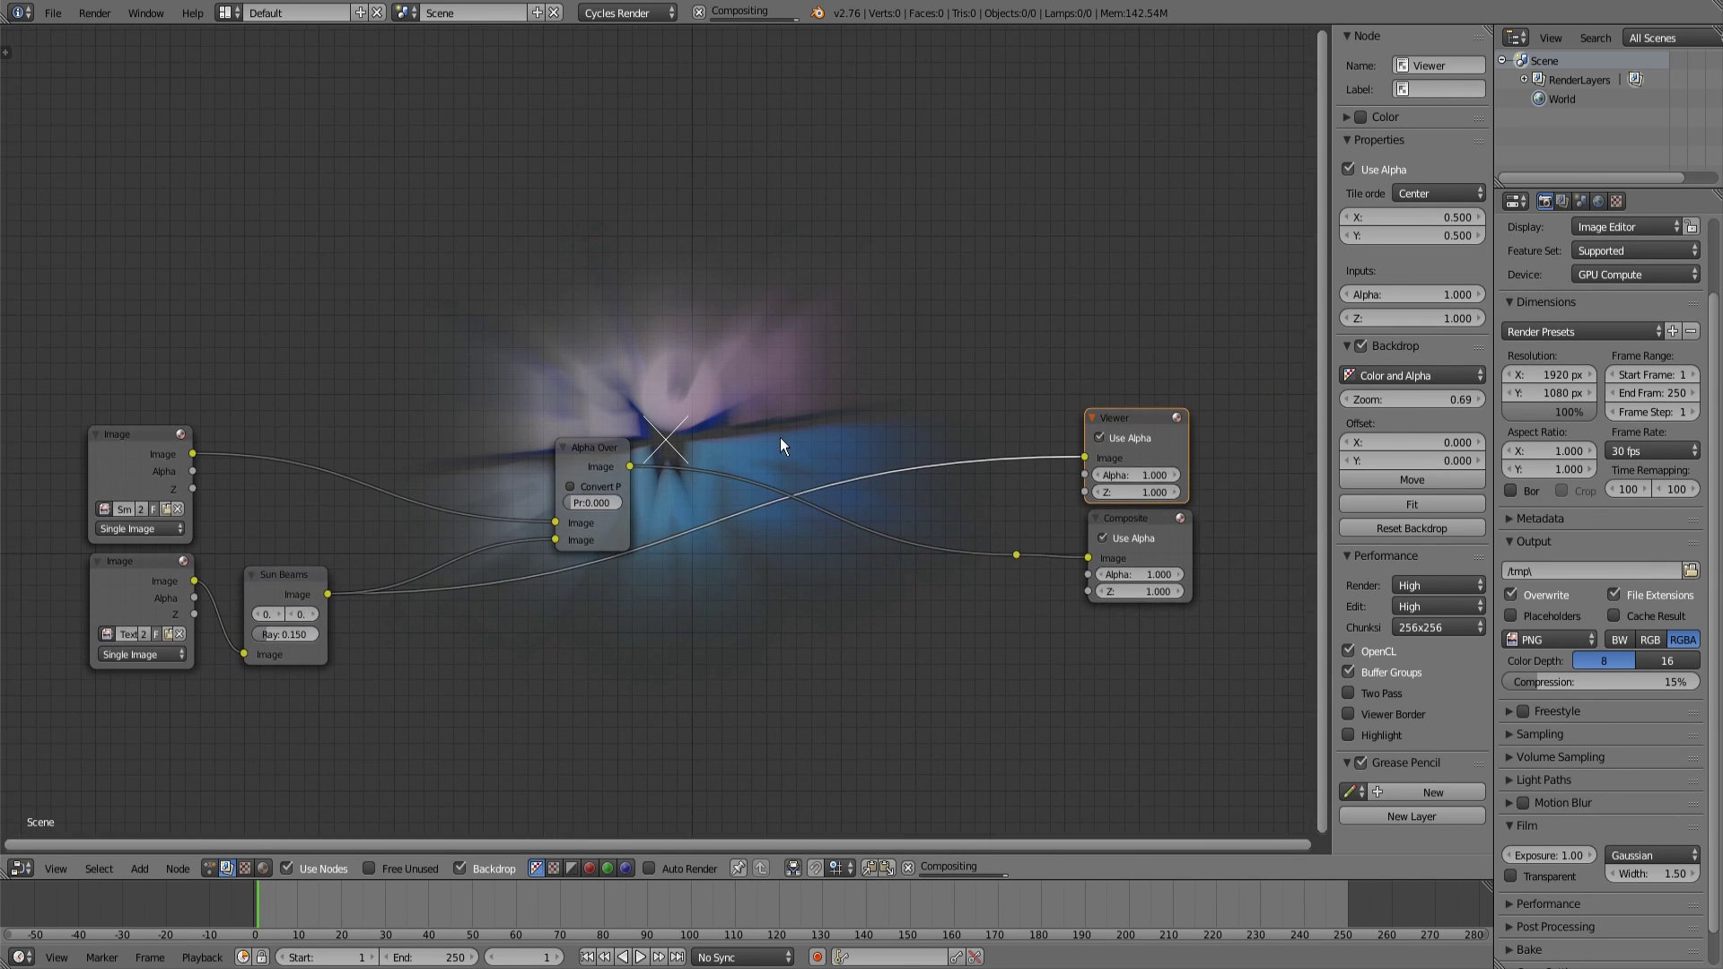
pyautogui.click(1136, 440)
pyautogui.moveTo(421, 597)
pyautogui.mouseDown(button='middle')
pyautogui.moveTo(895, 494)
pyautogui.moveTo(599, 512)
pyautogui.moveTo(725, 593)
pyautogui.mouseUp(button='middle')
pyautogui.scroll(1, 896, 494)
pyautogui.scroll(1, 646, 585)
pyautogui.scroll(1, 725, 593)
pyautogui.moveTo(637, 554); pyautogui.dragTo(543, 554, button='middle')
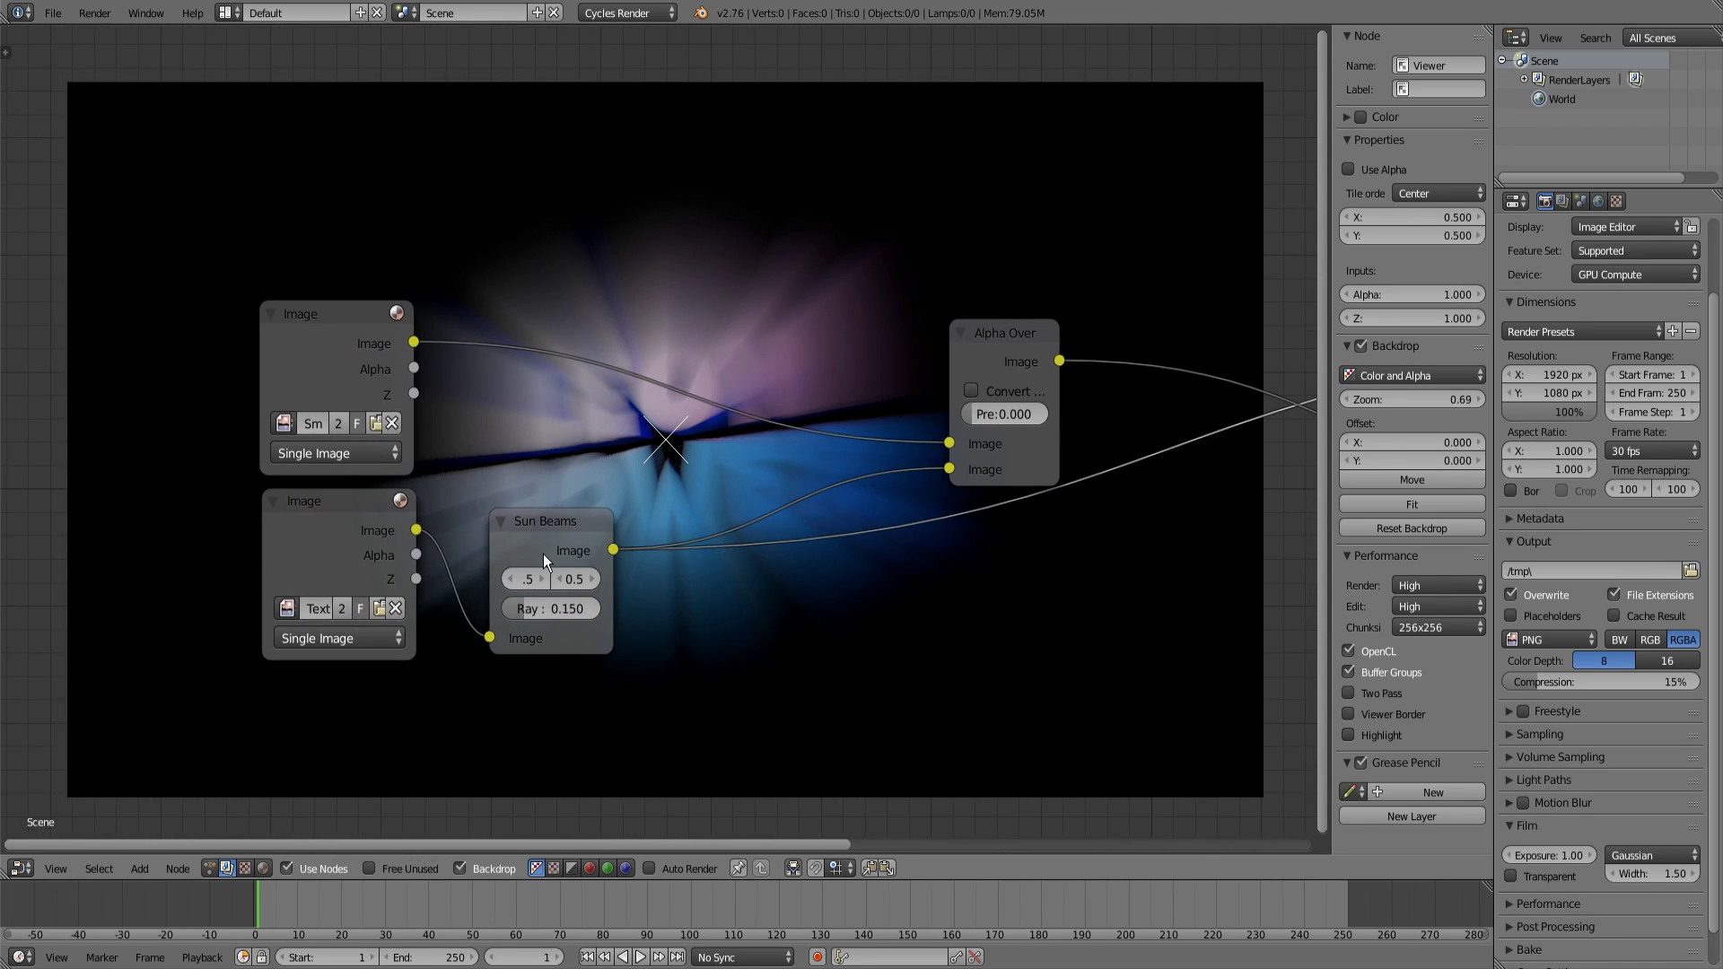
pyautogui.click(543, 553)
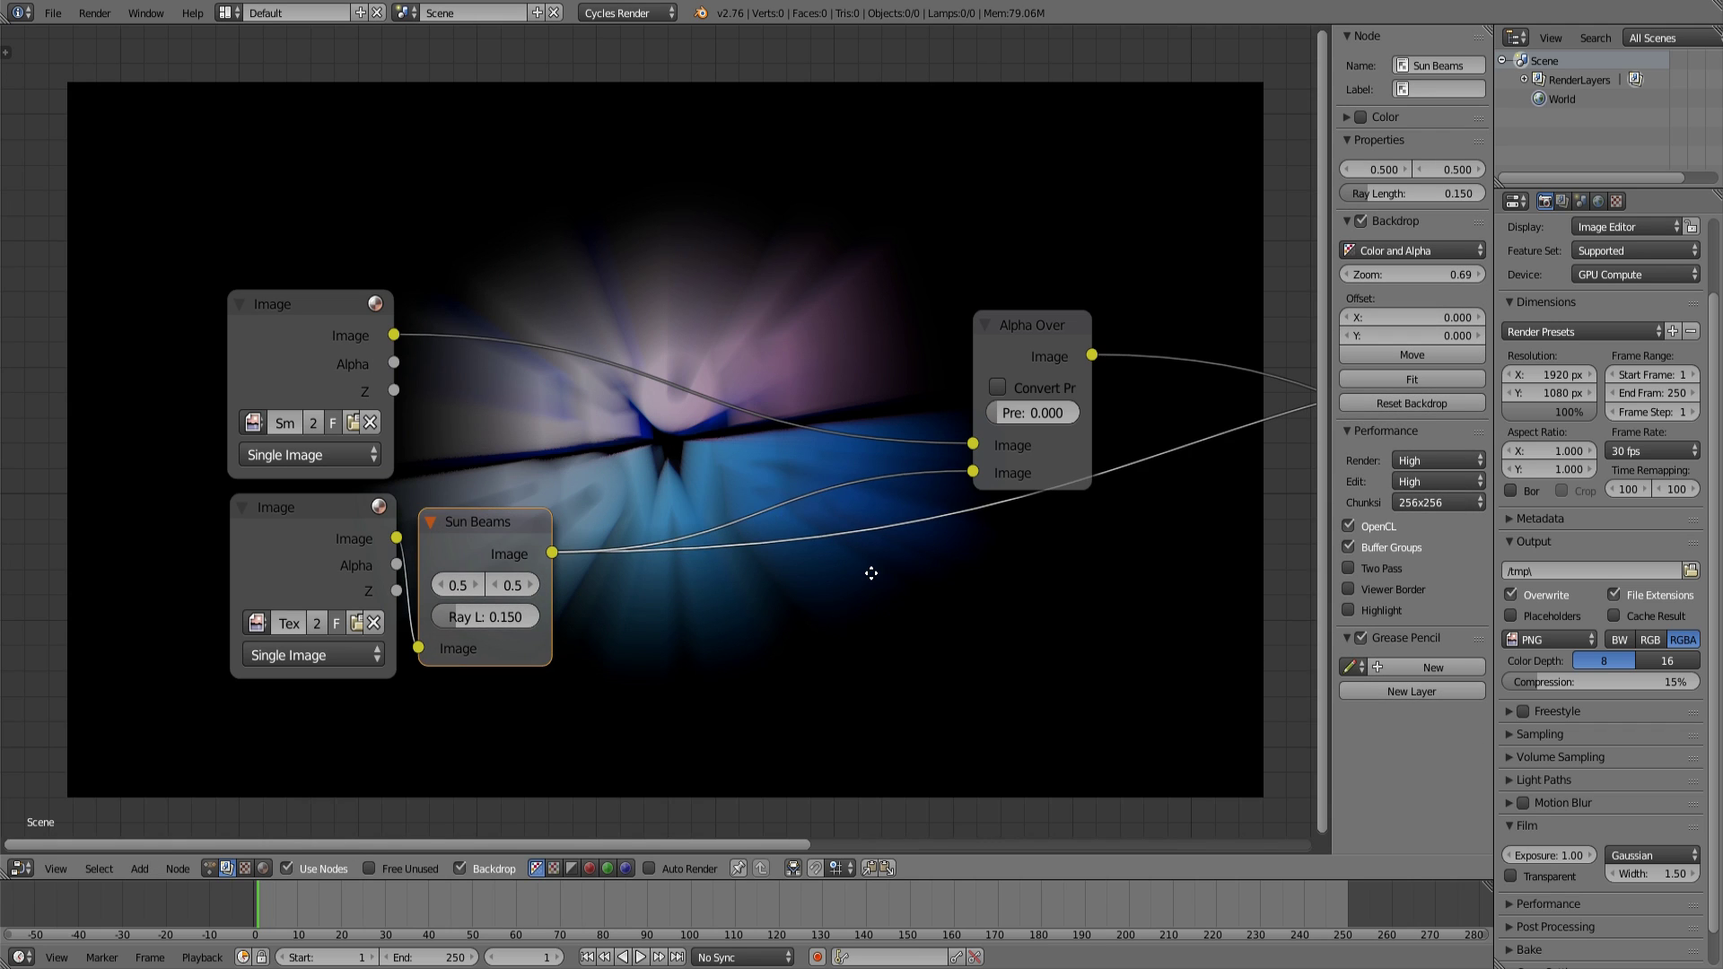
pyautogui.scroll(1, 874, 569)
pyautogui.moveTo(873, 570); pyautogui.dragTo(726, 557, button='middle')
pyautogui.scroll(-2, 725, 559)
pyautogui.moveTo(885, 319); pyautogui.dragTo(830, 305)
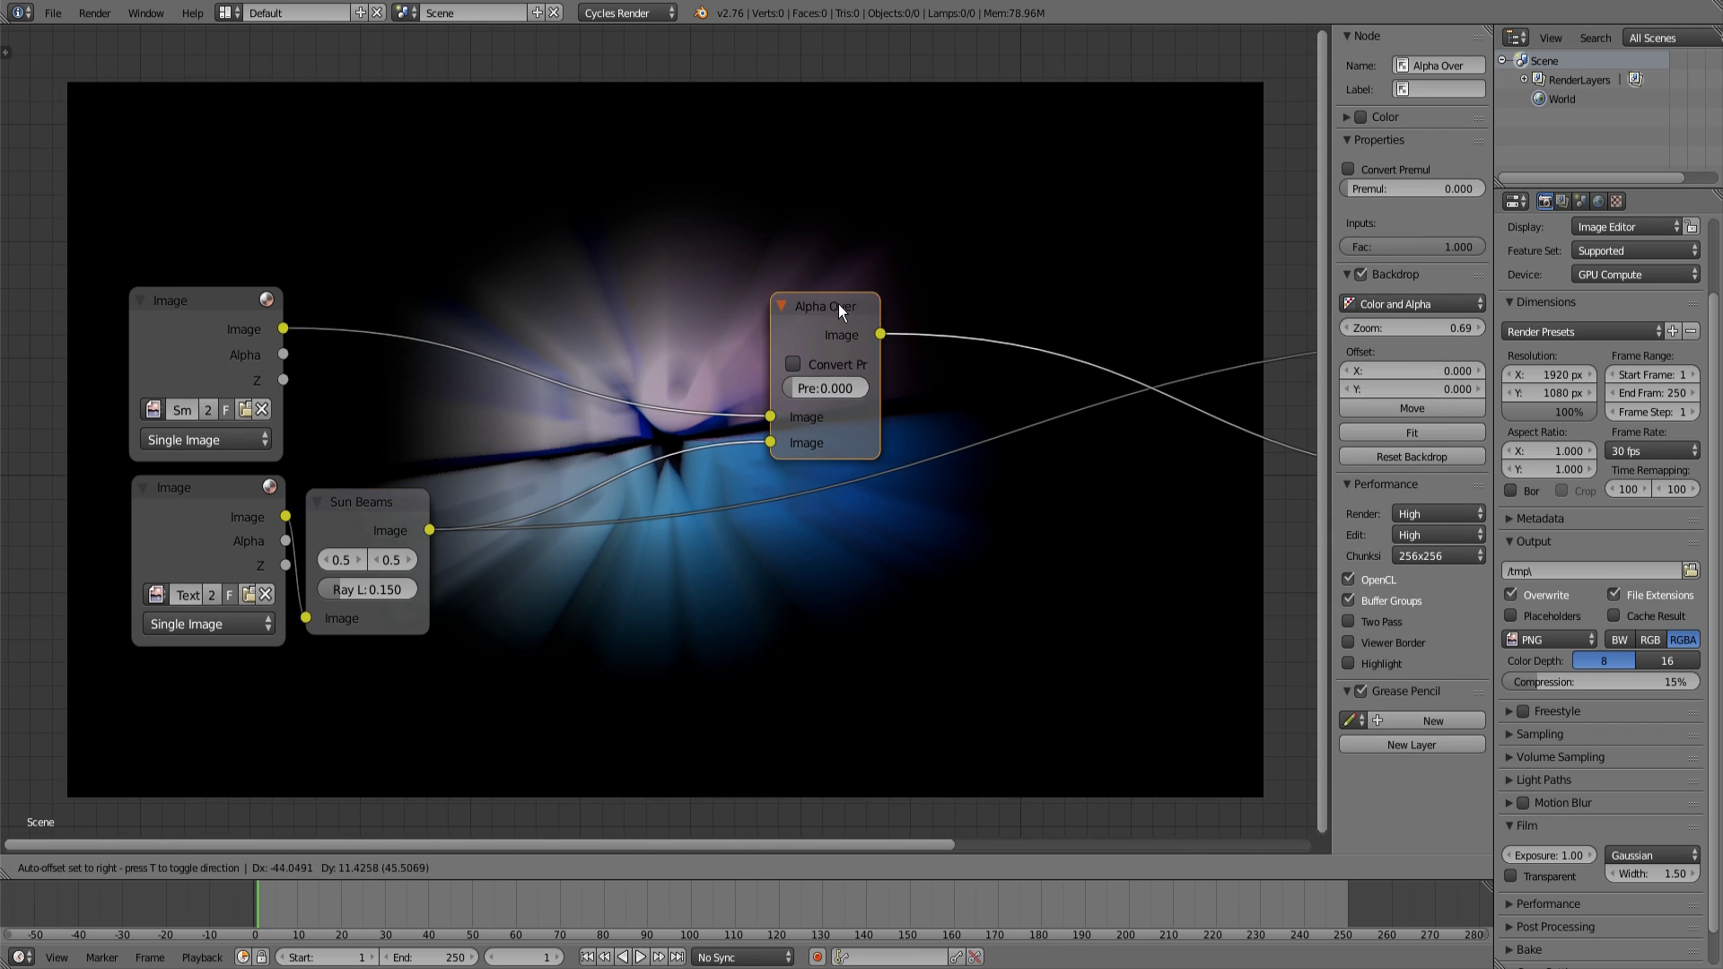
pyautogui.moveTo(778, 513); pyautogui.dragTo(867, 477, button='middle')
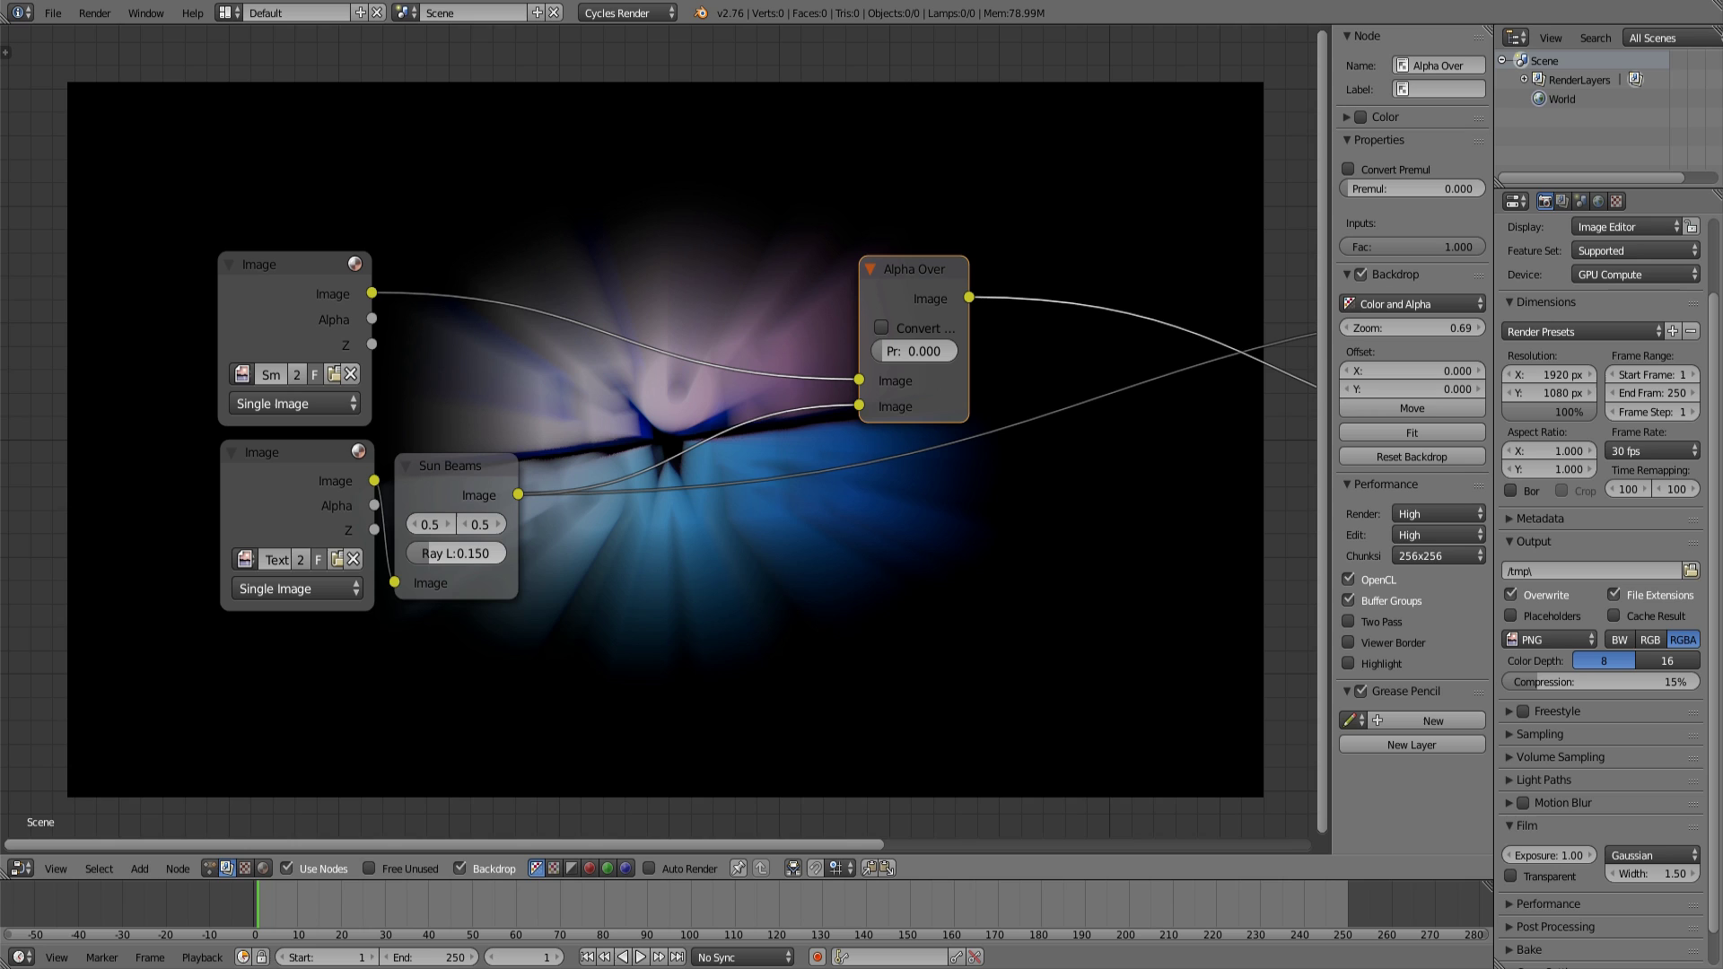
# Shorten the Sun Beams ray length to 0.100 and bring up the add-node list.
pyautogui.click(458, 553)
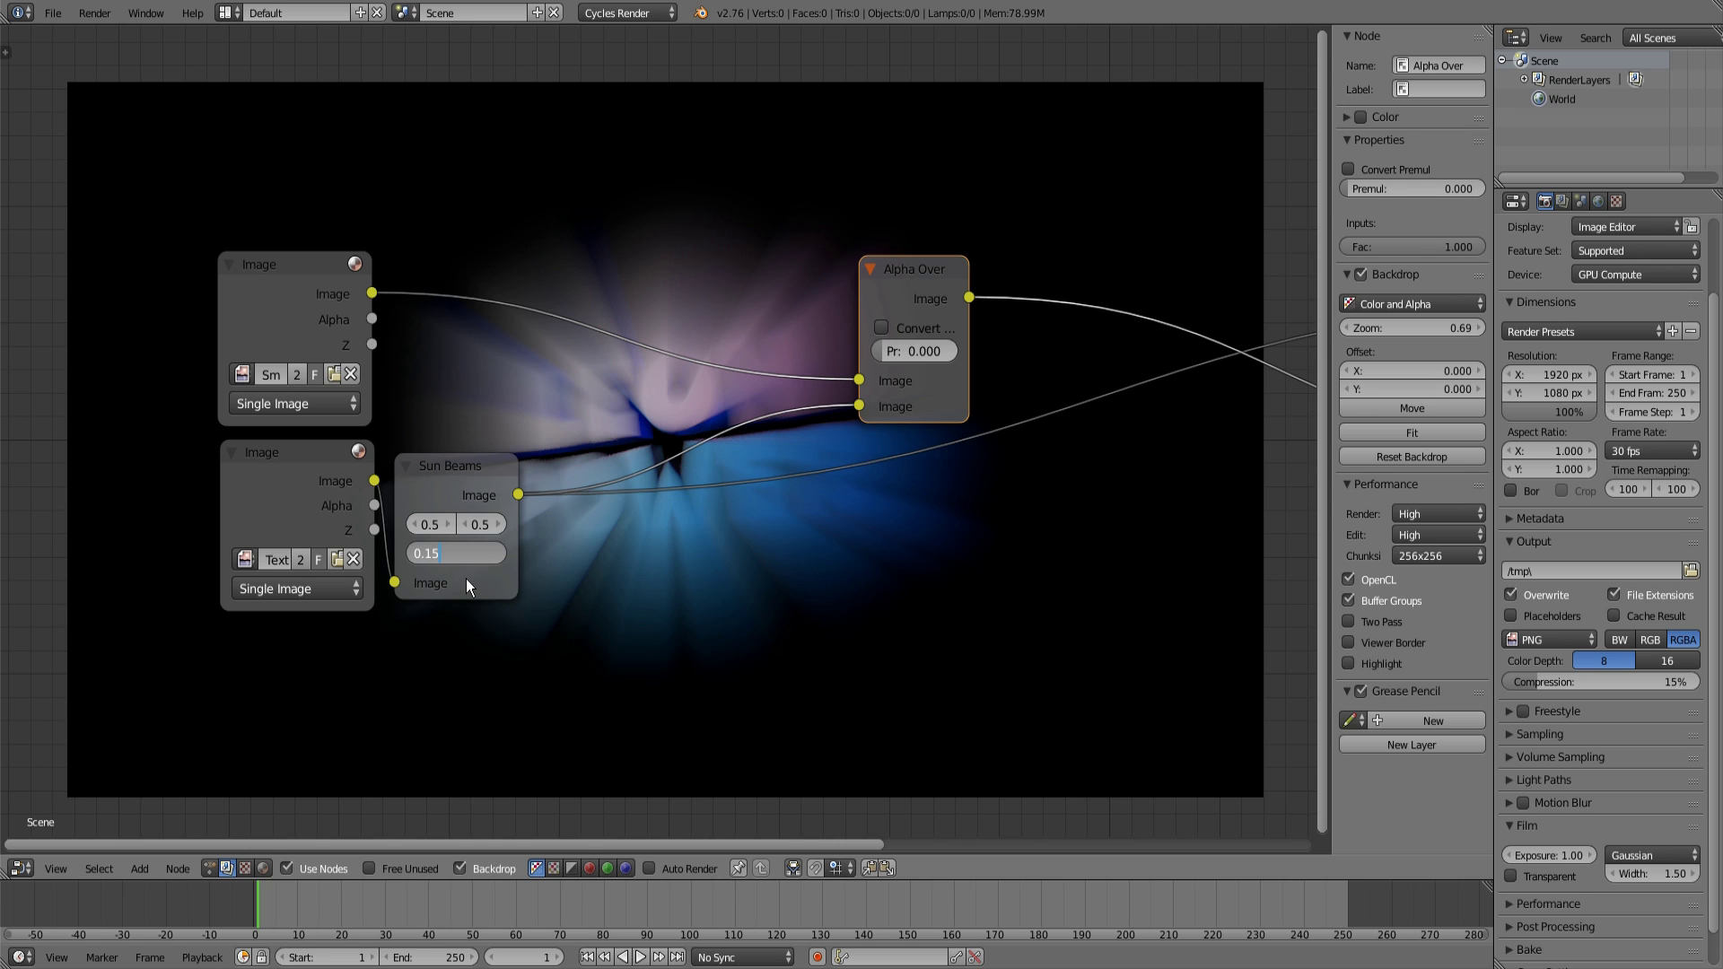
pyautogui.write('0.1')
pyautogui.press('Return')
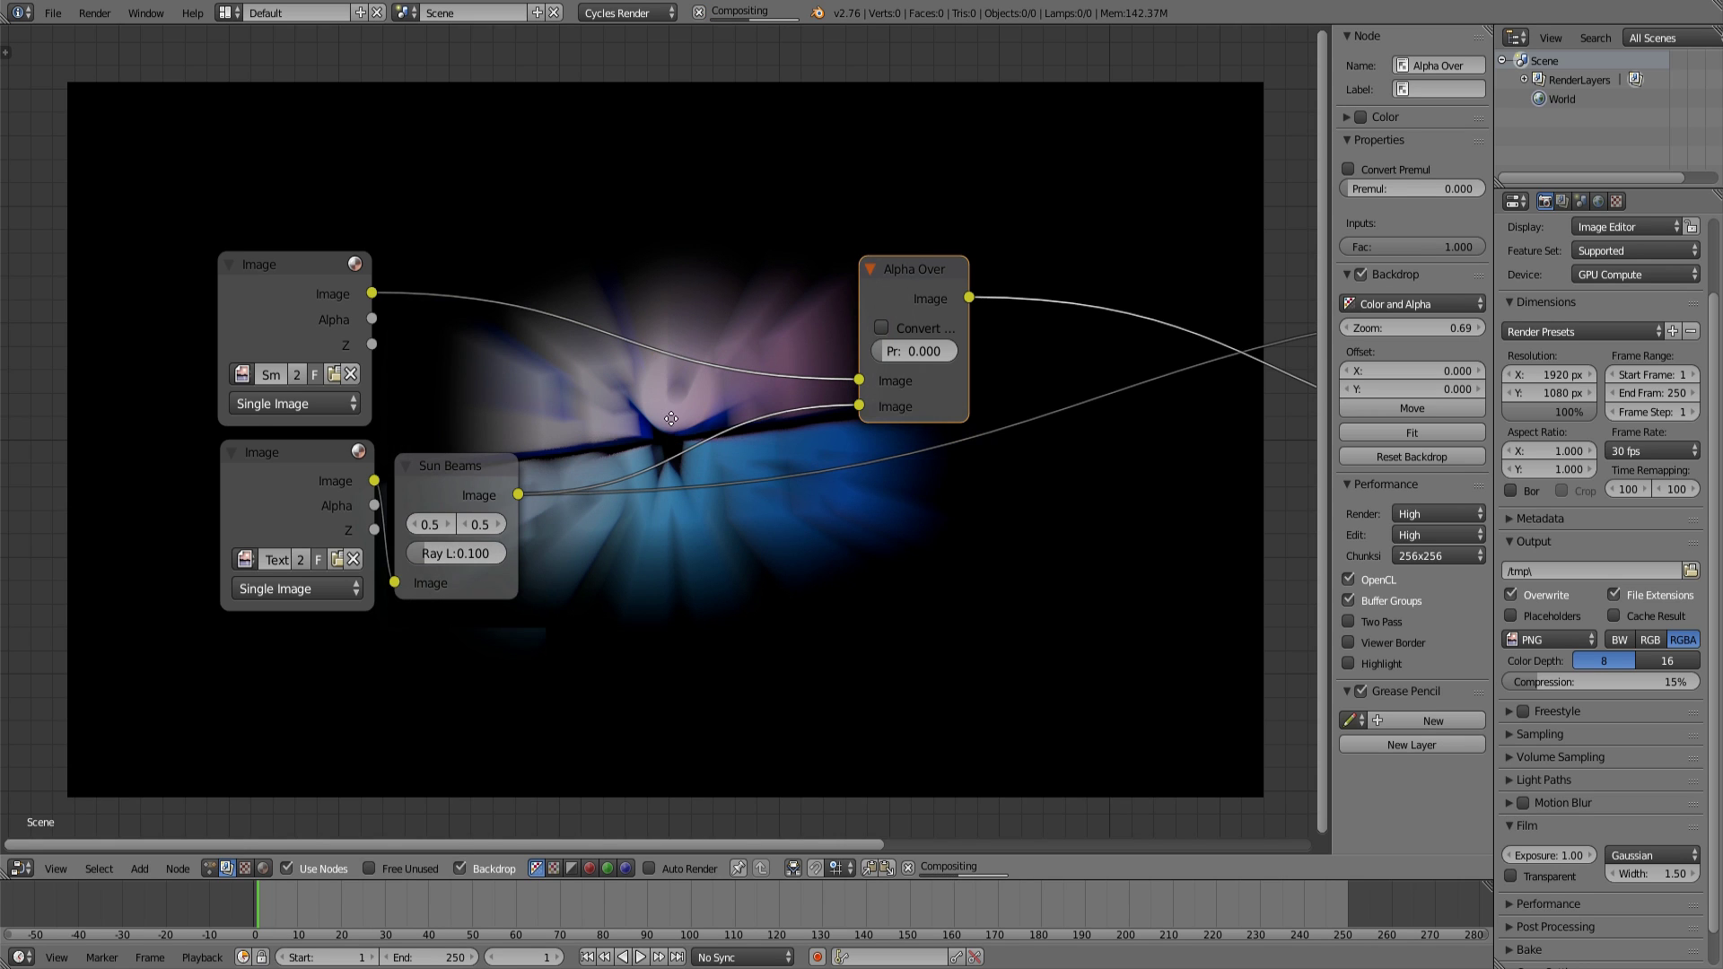
pyautogui.moveTo(674, 424); pyautogui.dragTo(595, 375, button='middle')
pyautogui.scroll(1, 597, 511)
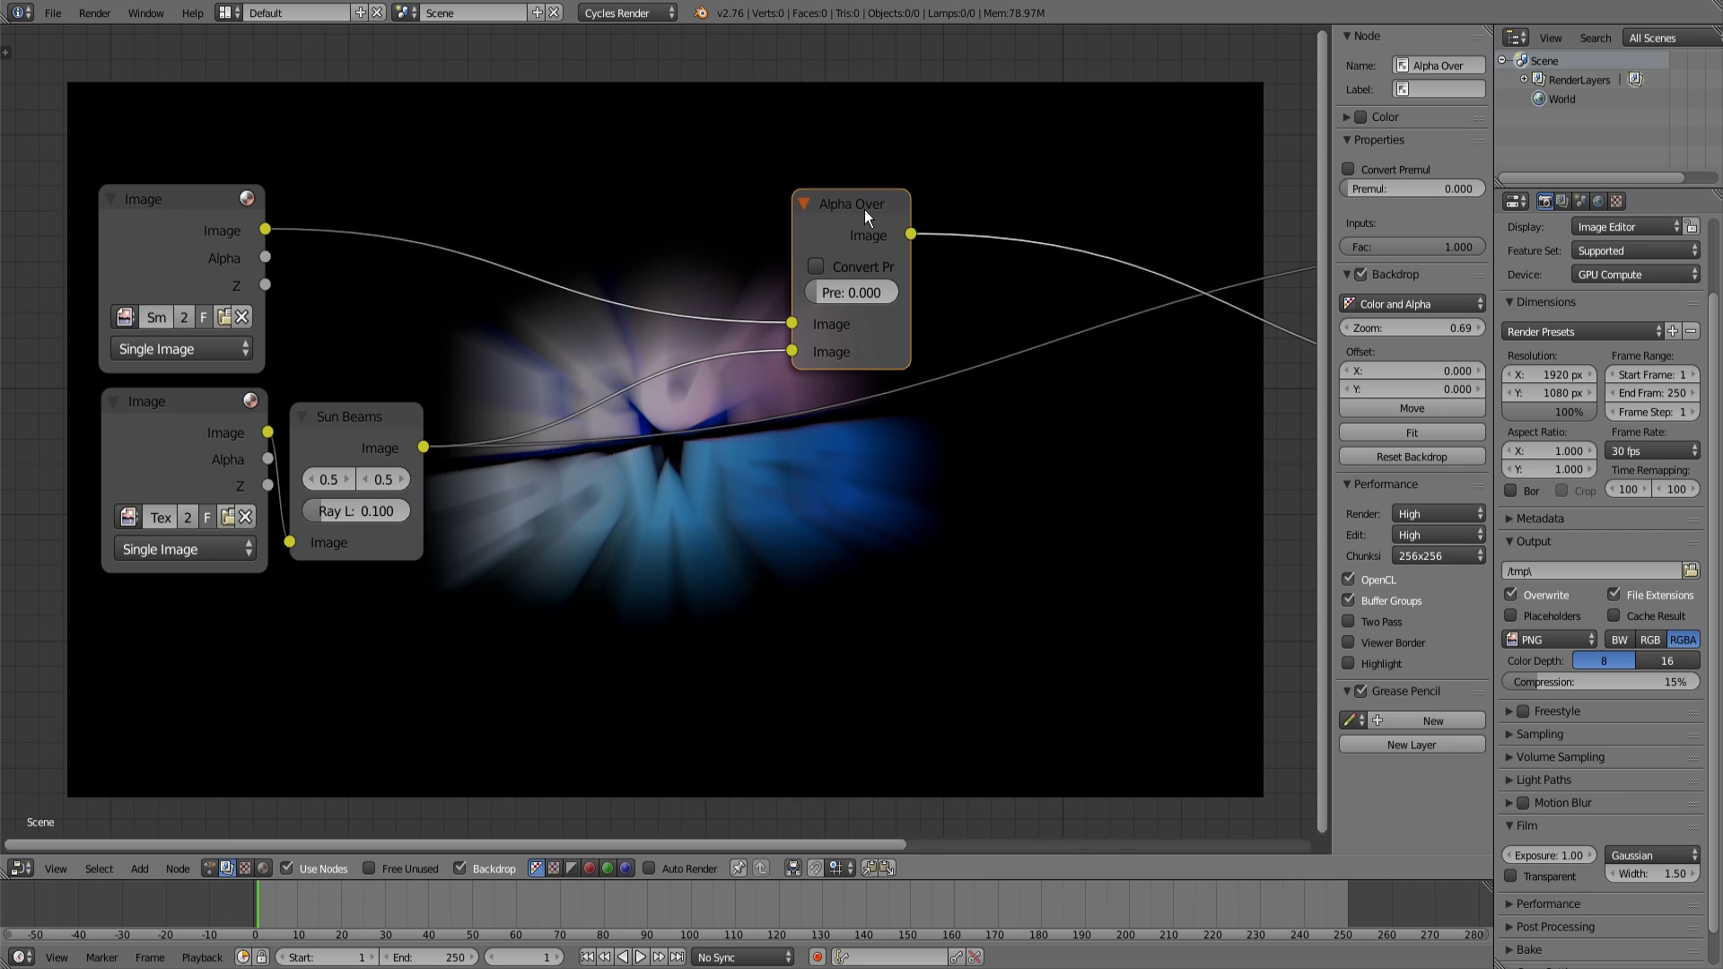
pyautogui.moveTo(865, 208); pyautogui.dragTo(908, 206)
pyautogui.hotkey('shift', 'a')
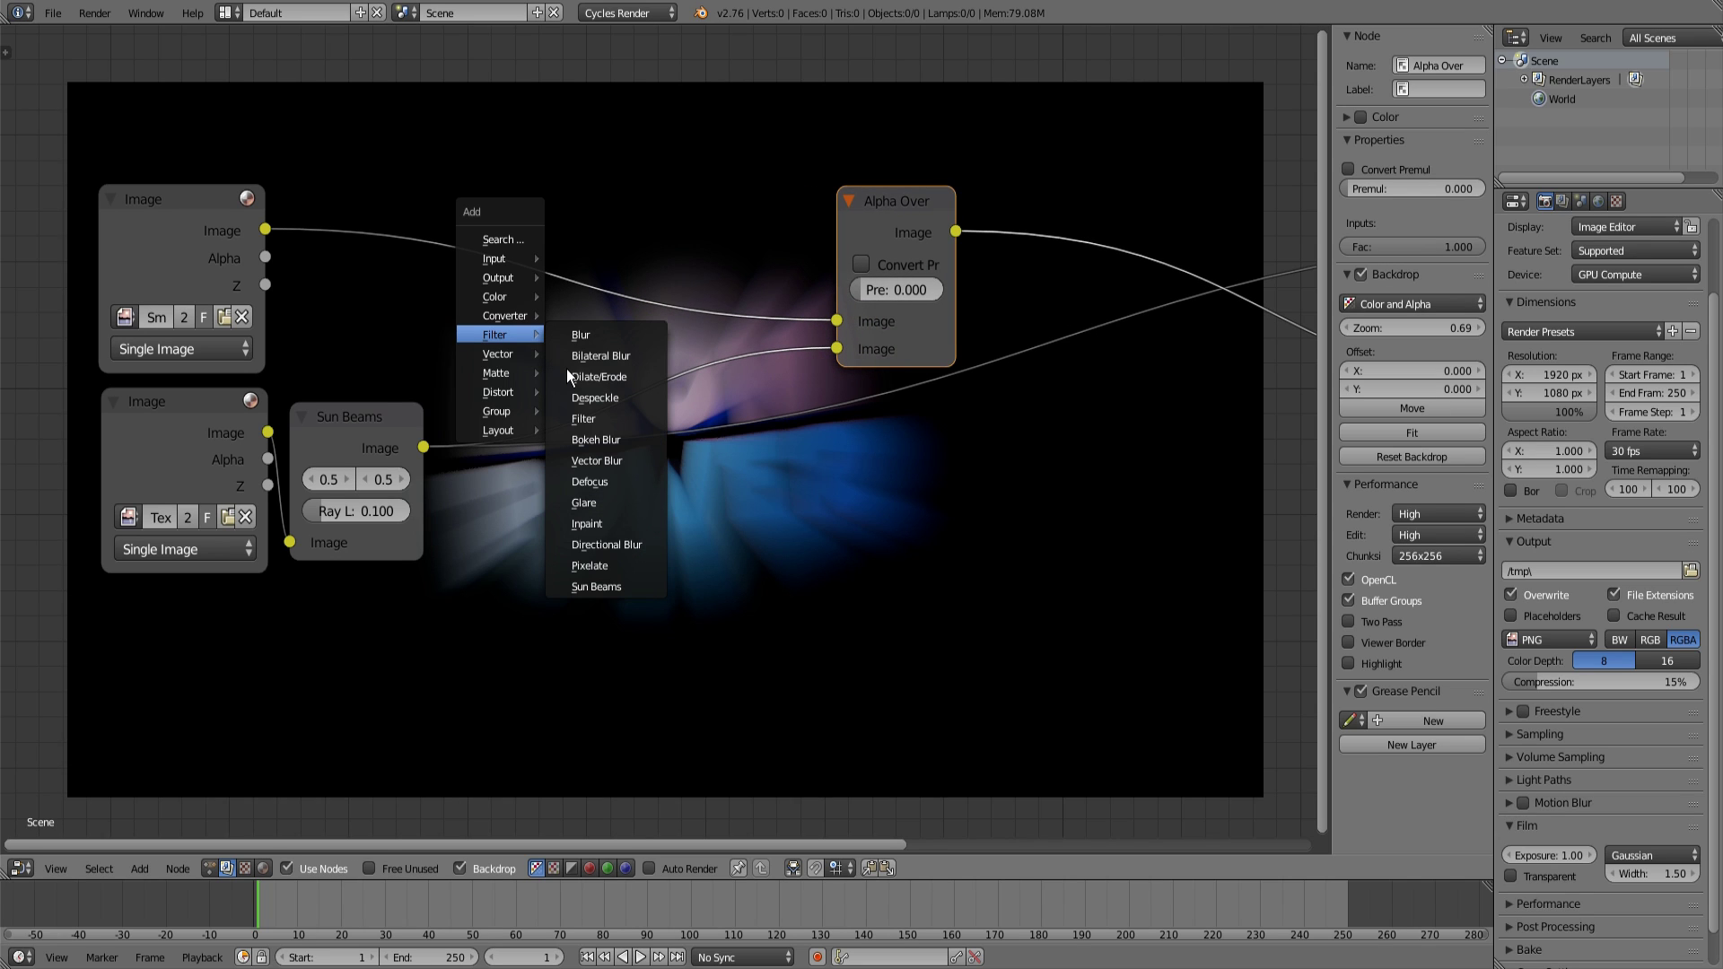
# Insert a narrowed Soften filter between Sun Beams and Alpha Over.
pyautogui.click(609, 427)
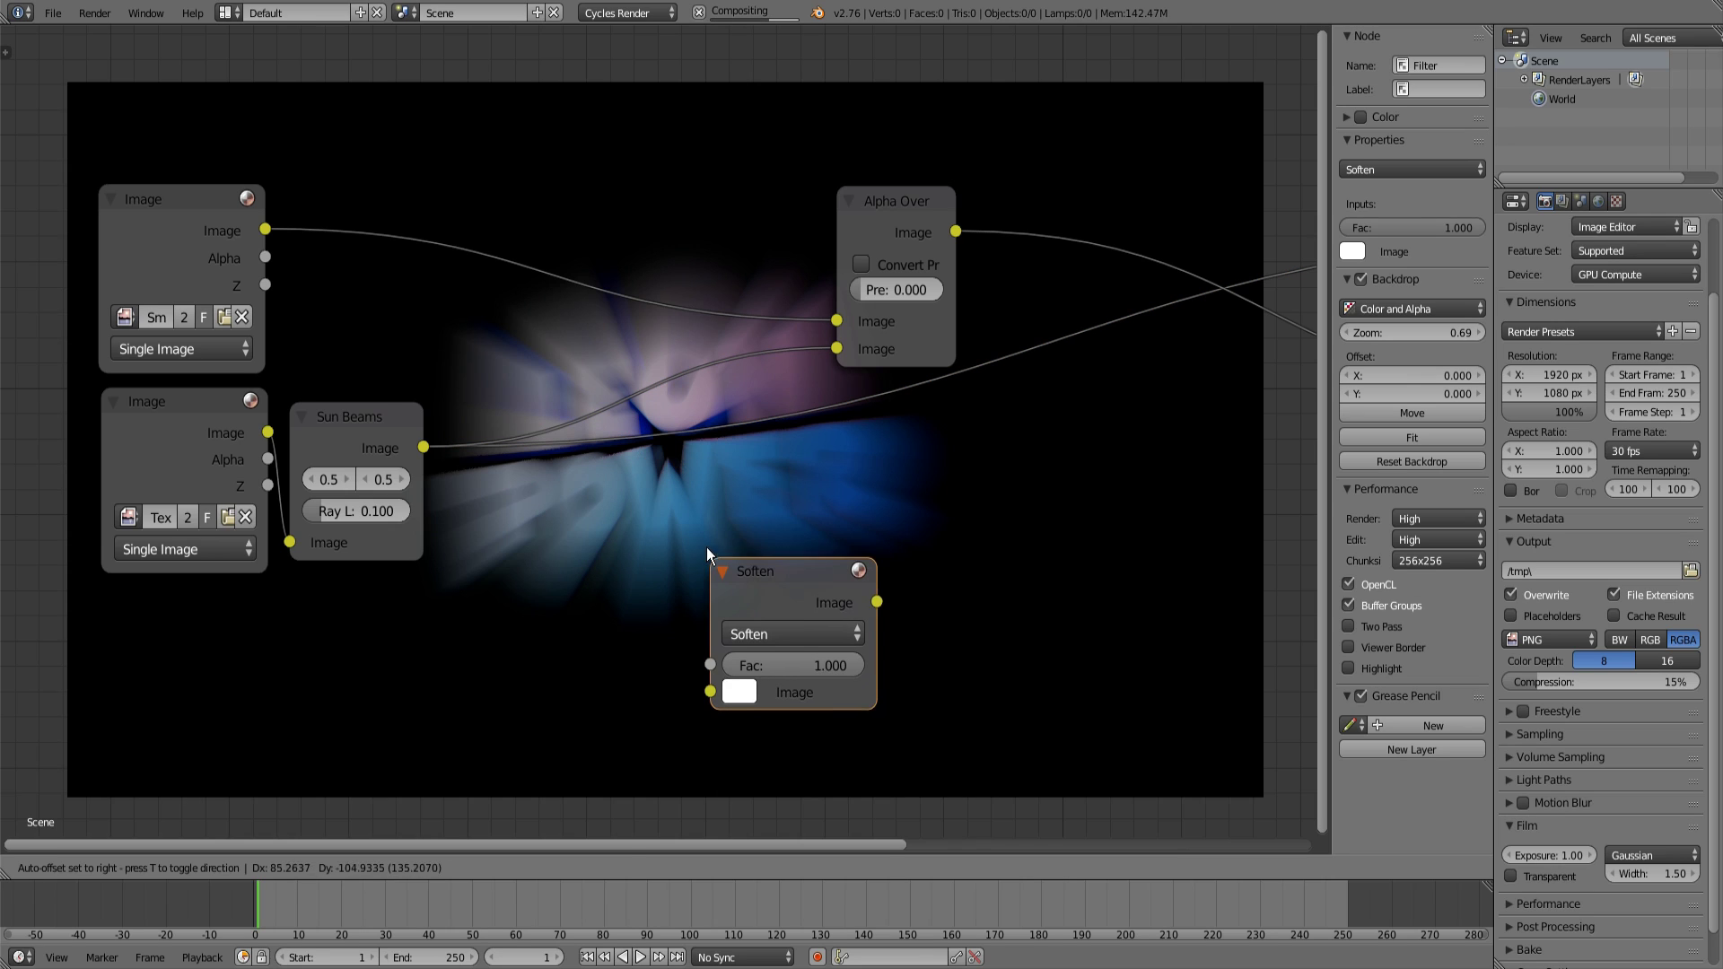
pyautogui.click(708, 548)
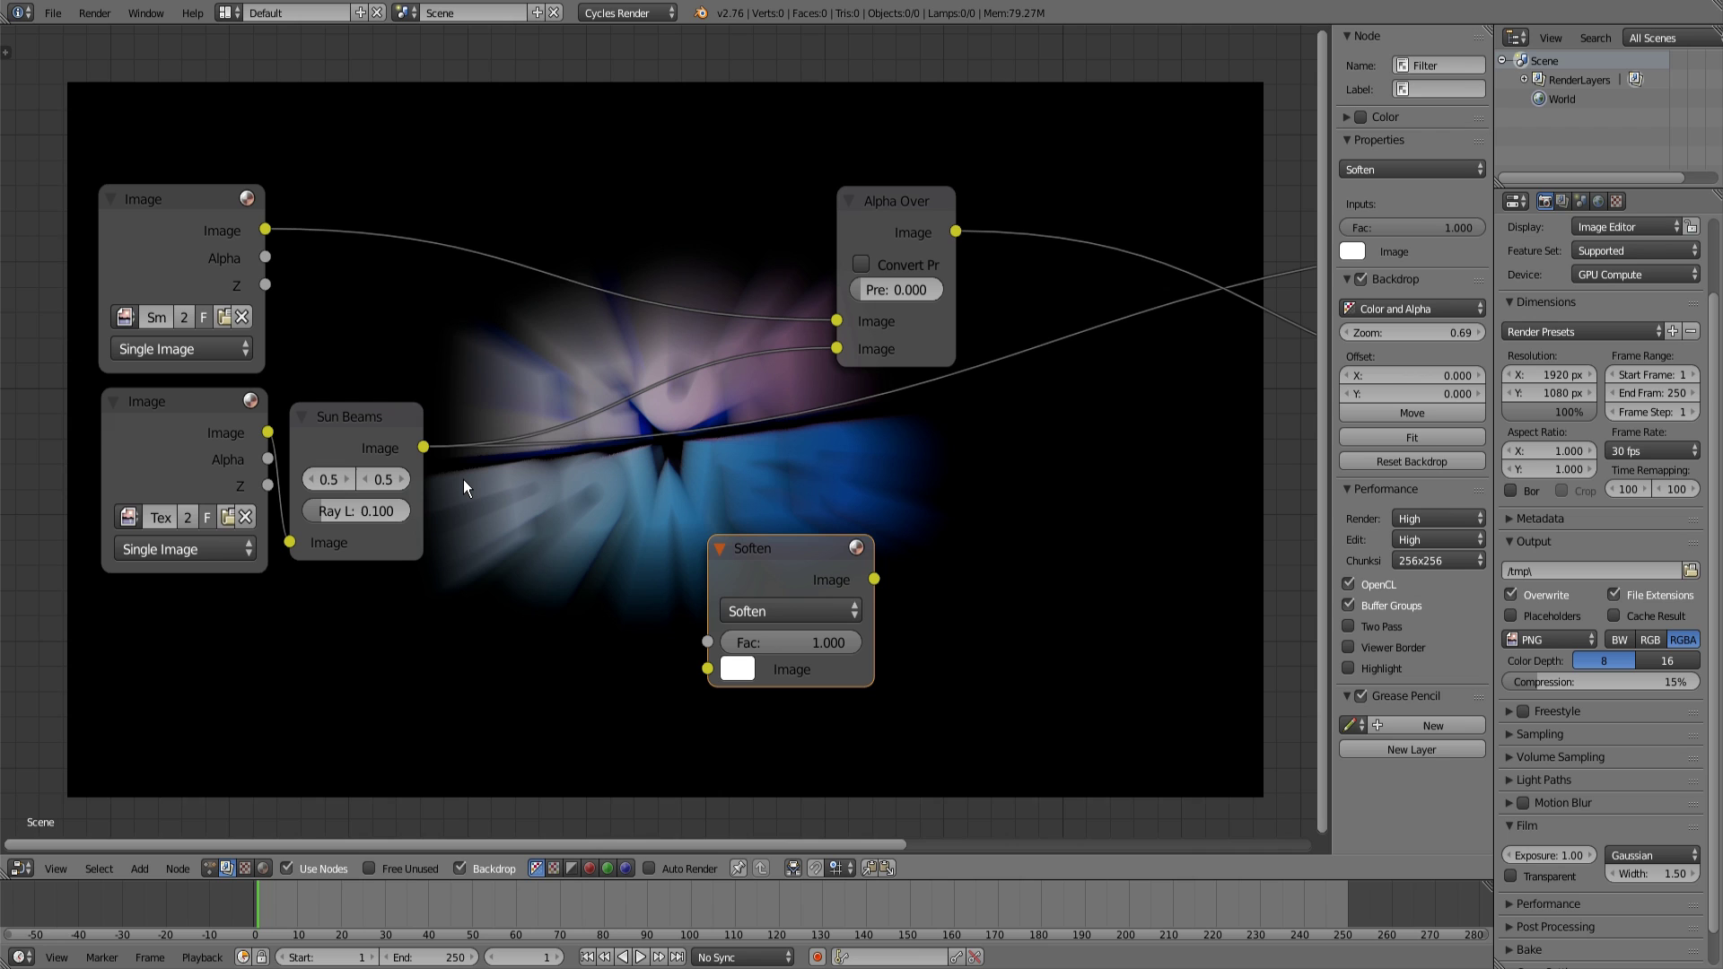
pyautogui.hotkey('alt', 'v')
pyautogui.hotkey('alt', 'v')
pyautogui.hotkey('alt', 'v')
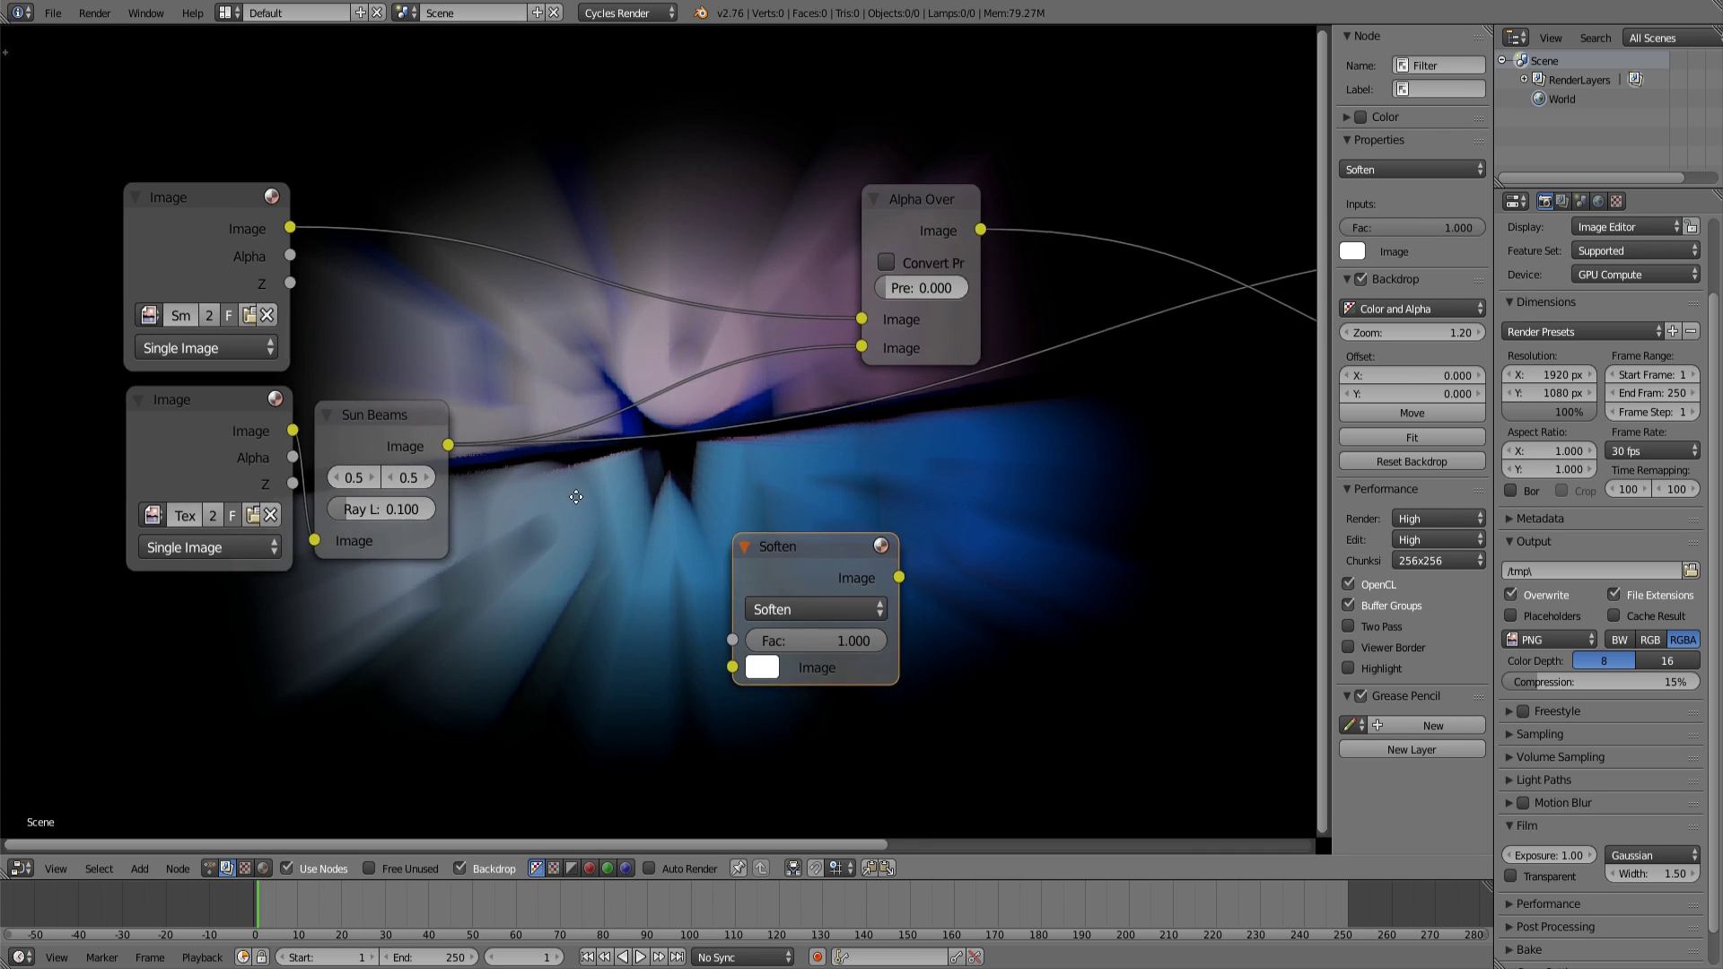
pyautogui.moveTo(467, 488); pyautogui.dragTo(740, 465, button='middle')
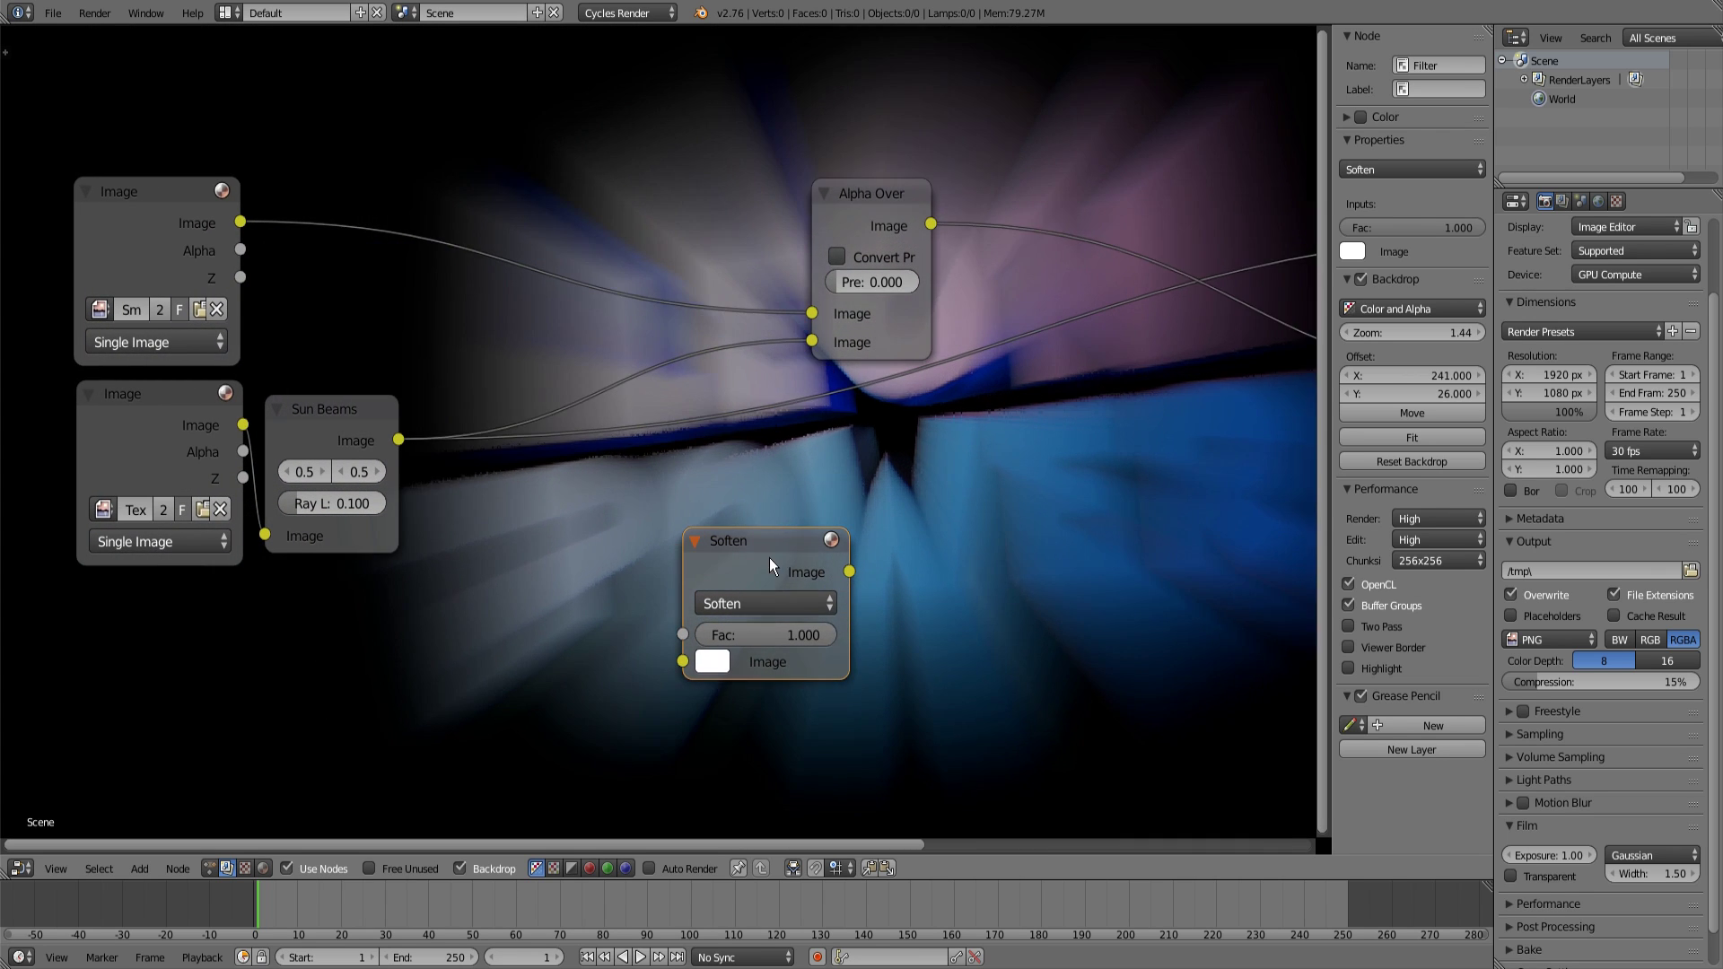
pyautogui.hotkey('alt', 'v')
pyautogui.hotkey('alt', 'v')
pyautogui.moveTo(763, 548); pyautogui.dragTo(677, 428)
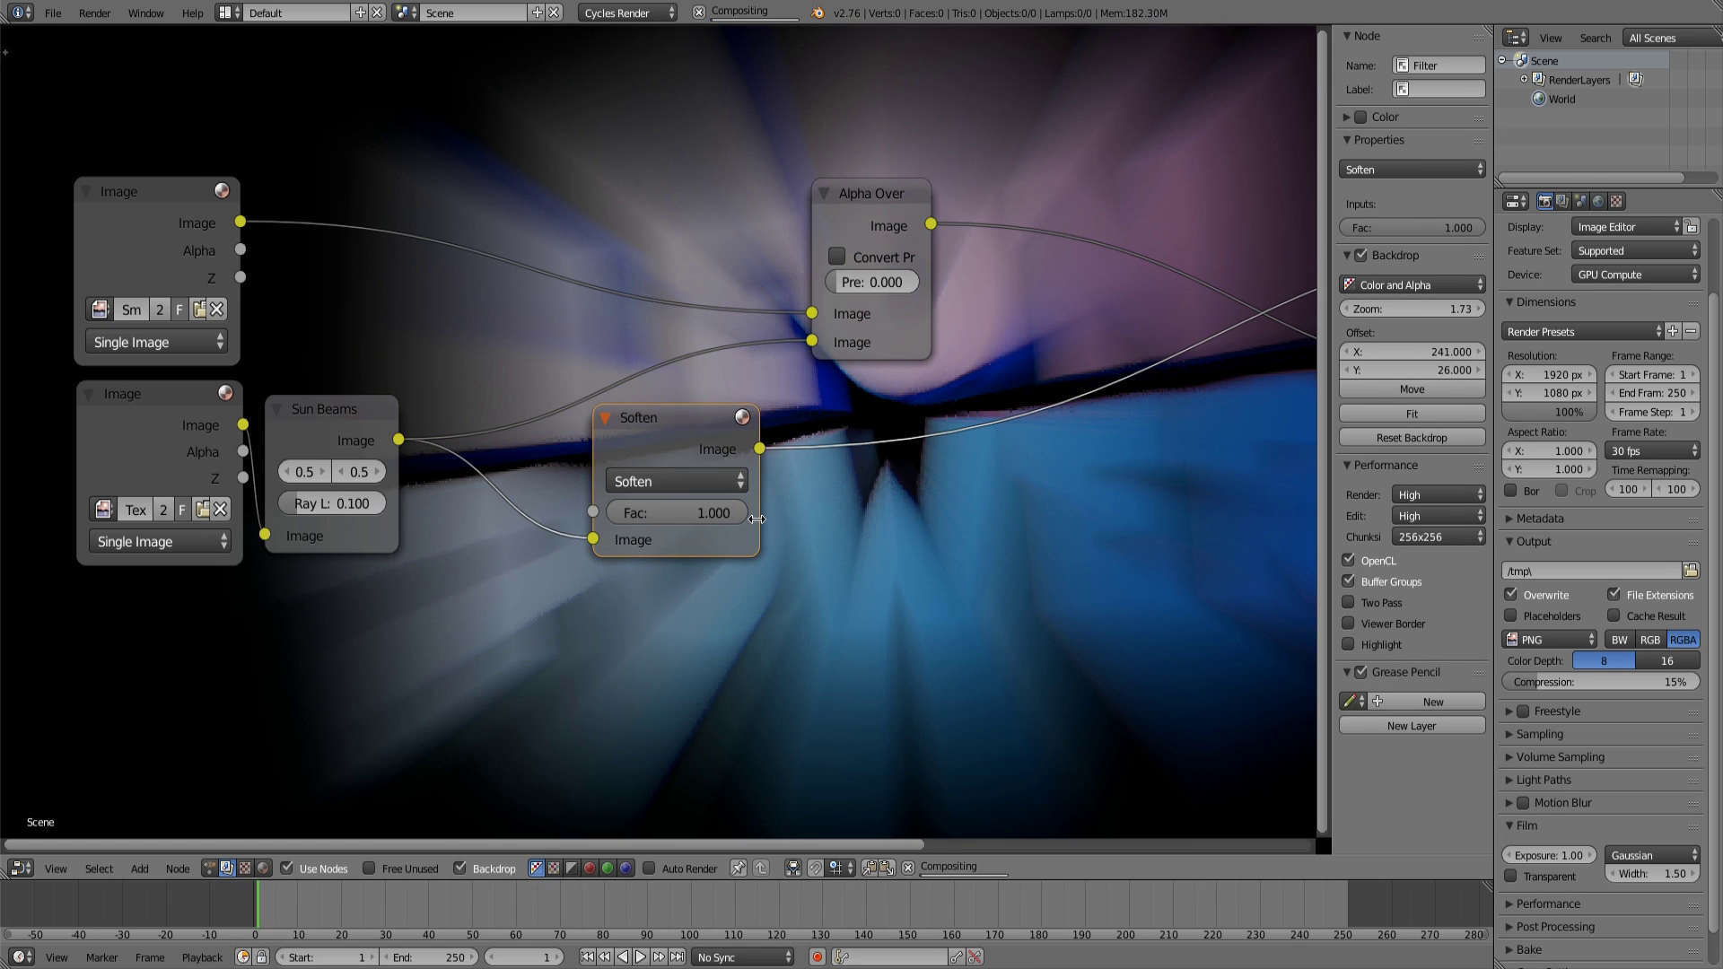
pyautogui.moveTo(756, 518); pyautogui.dragTo(628, 517)
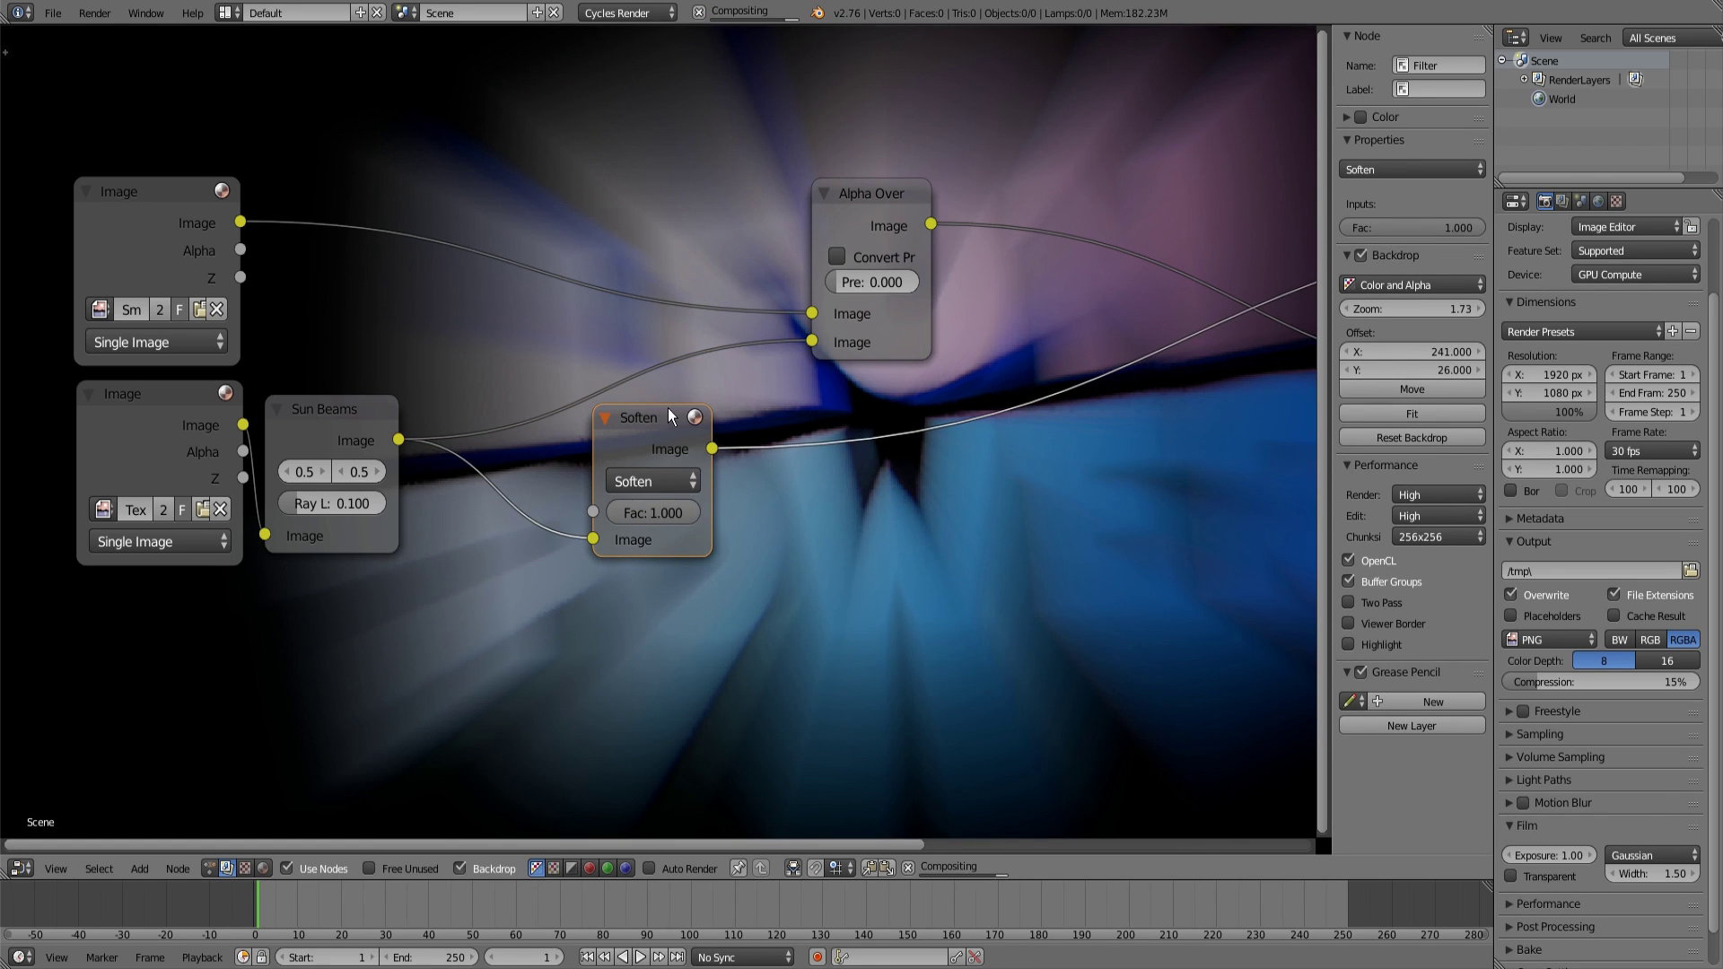
pyautogui.moveTo(668, 408); pyautogui.dragTo(491, 410)
# Reset the backdrop preview zoom and position, then bring up the add-node list.
pyautogui.hotkey('alt', 'v')
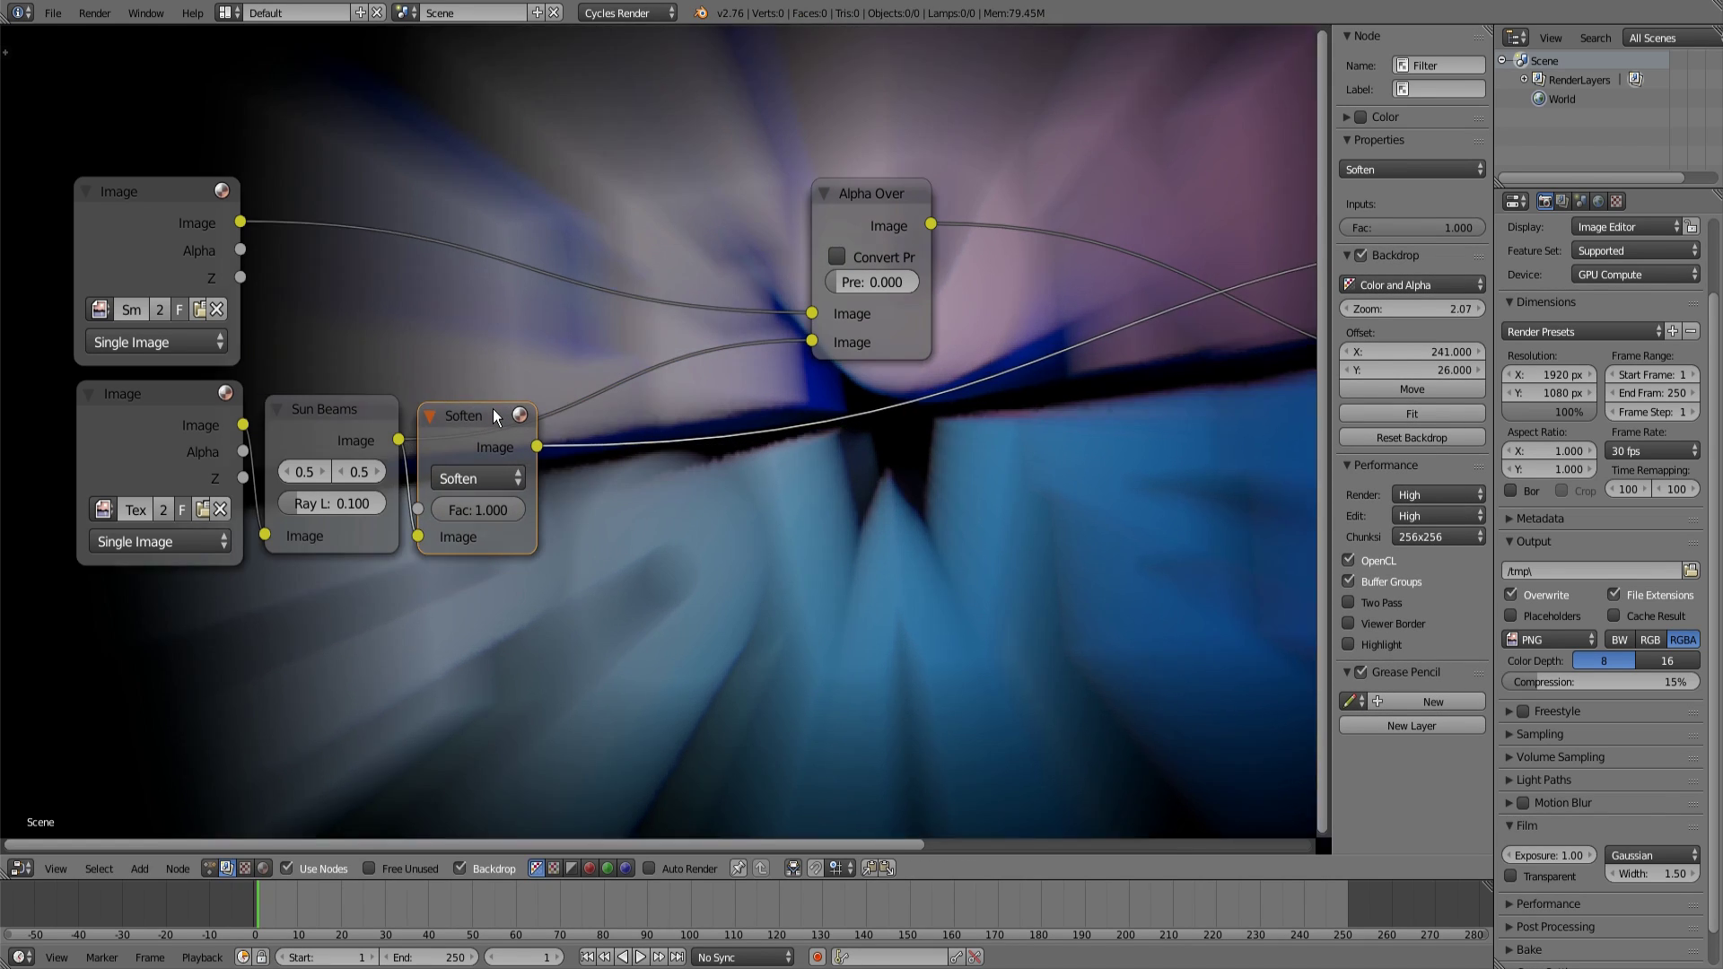
pyautogui.press('v')
pyautogui.press('v')
pyautogui.press('v')
pyautogui.press('v')
pyautogui.press('v')
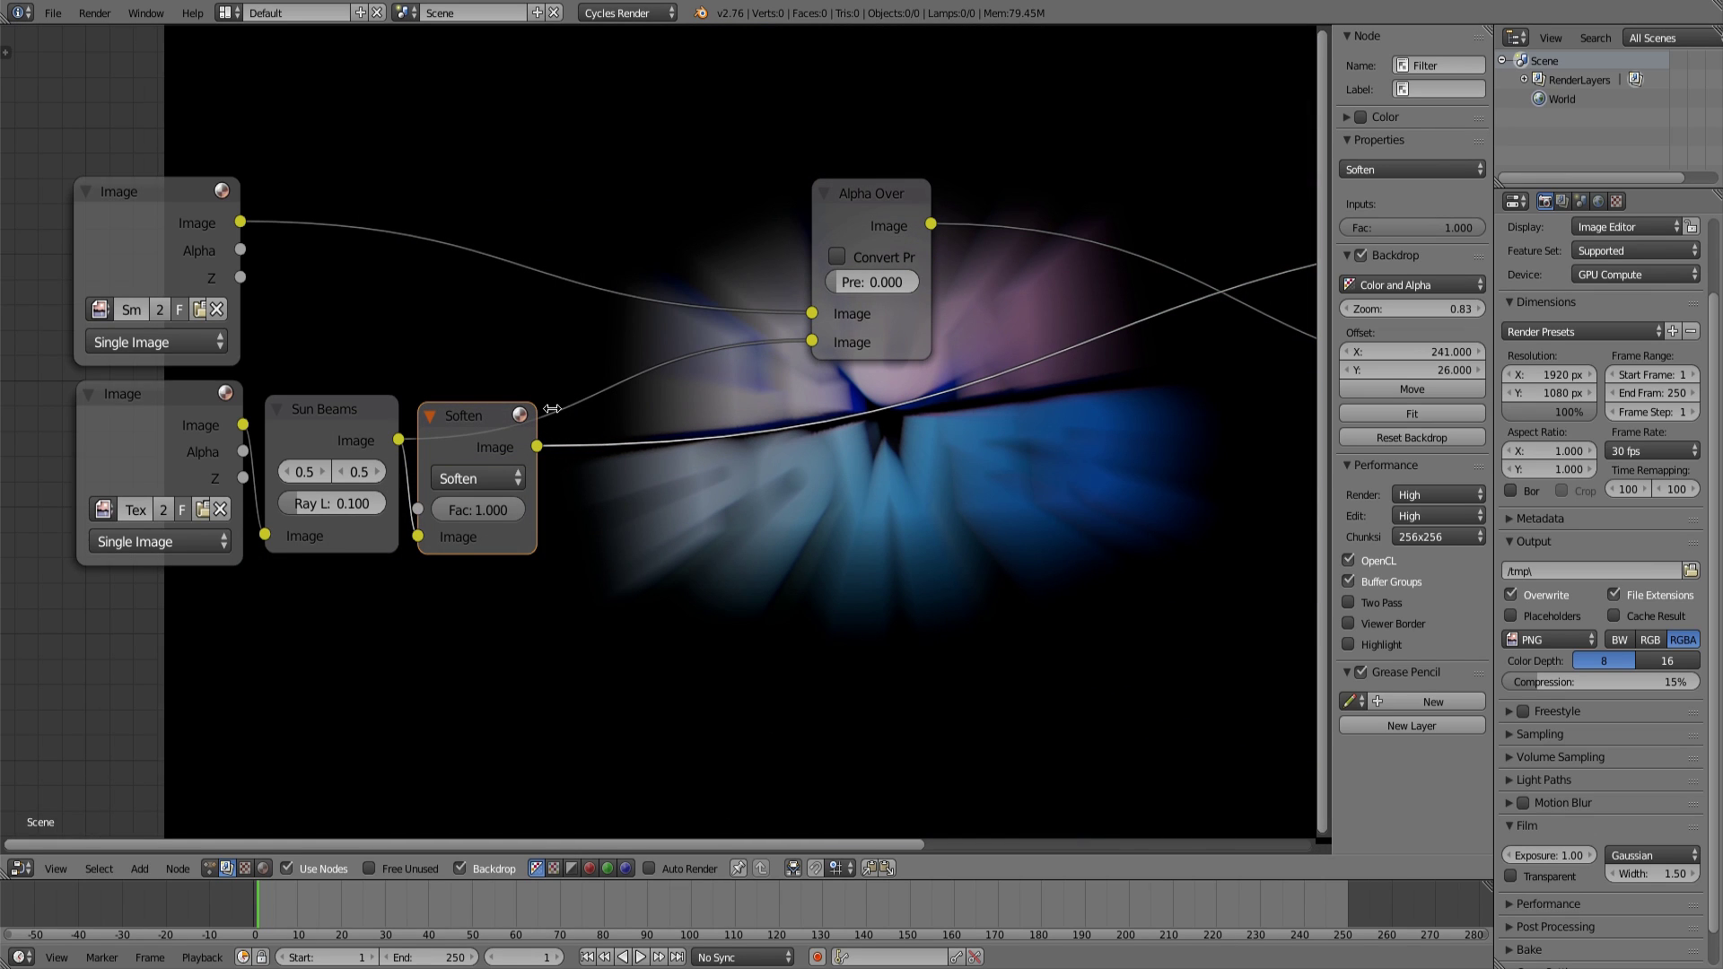
pyautogui.hotkey('alt', 'v')
pyautogui.moveTo(934, 452)
pyautogui.keyDown('alt'); pyautogui.mouseDown(button='middle')
pyautogui.moveTo(704, 505)
pyautogui.moveTo(693, 422)
pyautogui.moveTo(657, 425)
pyautogui.mouseUp(button='middle'); pyautogui.keyUp('alt')
pyautogui.press('v')
pyautogui.press('v')
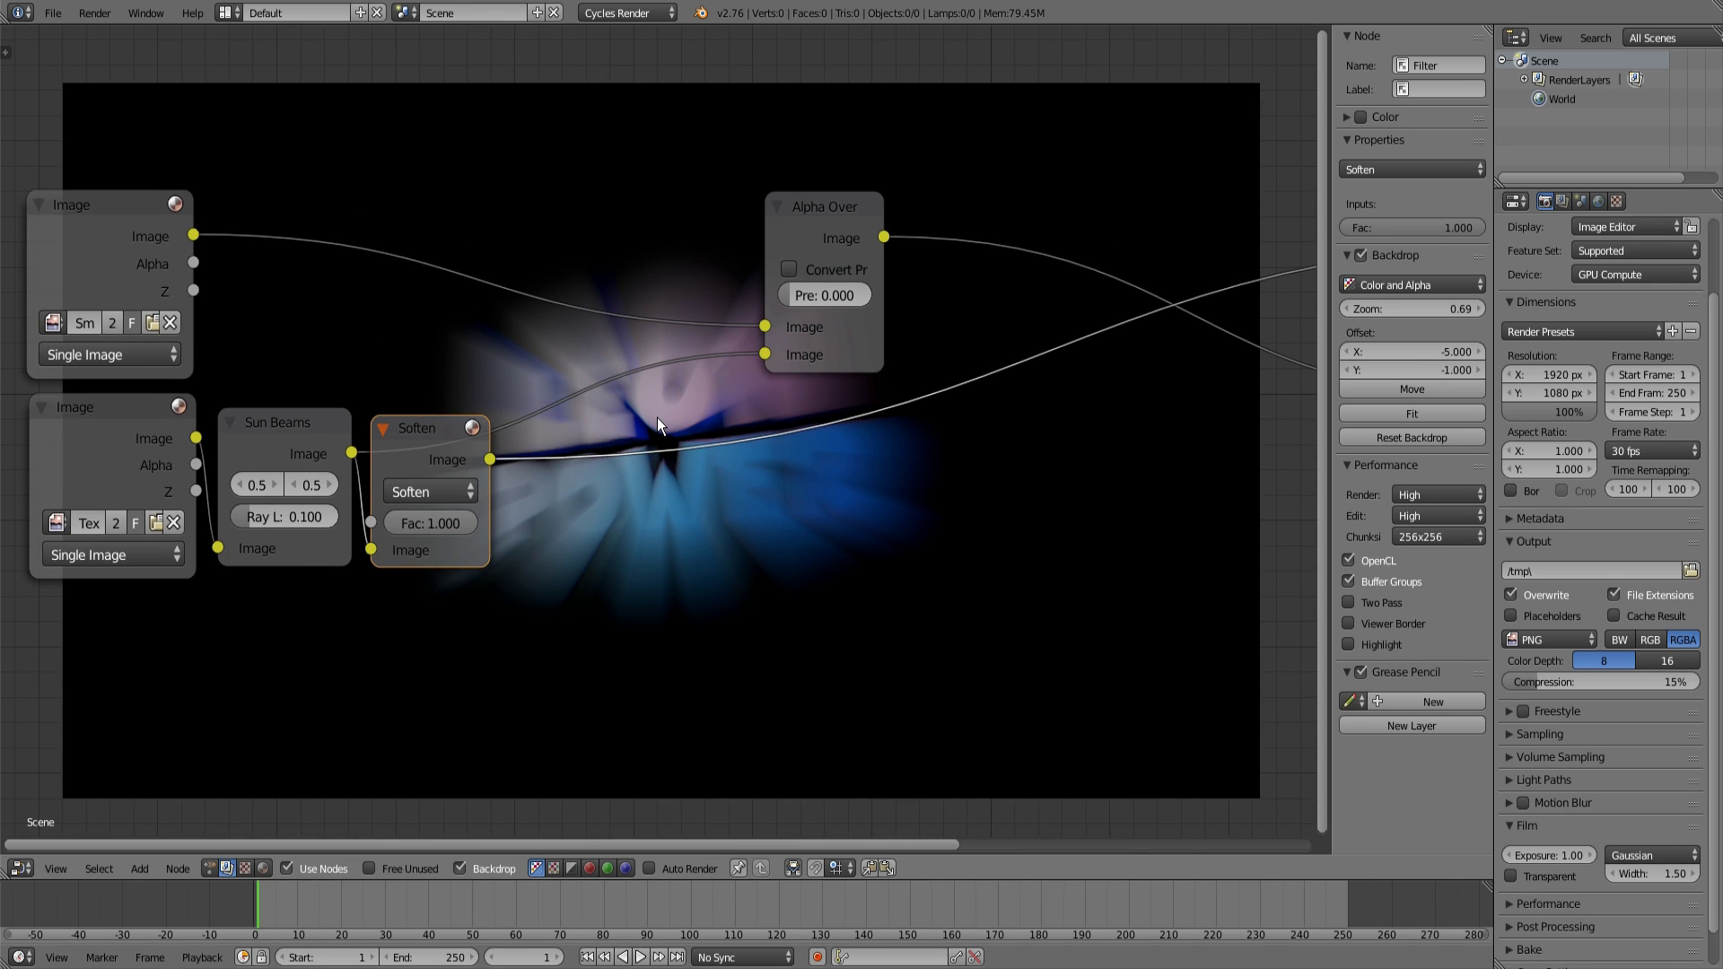
pyautogui.hotkey('shift', 'a')
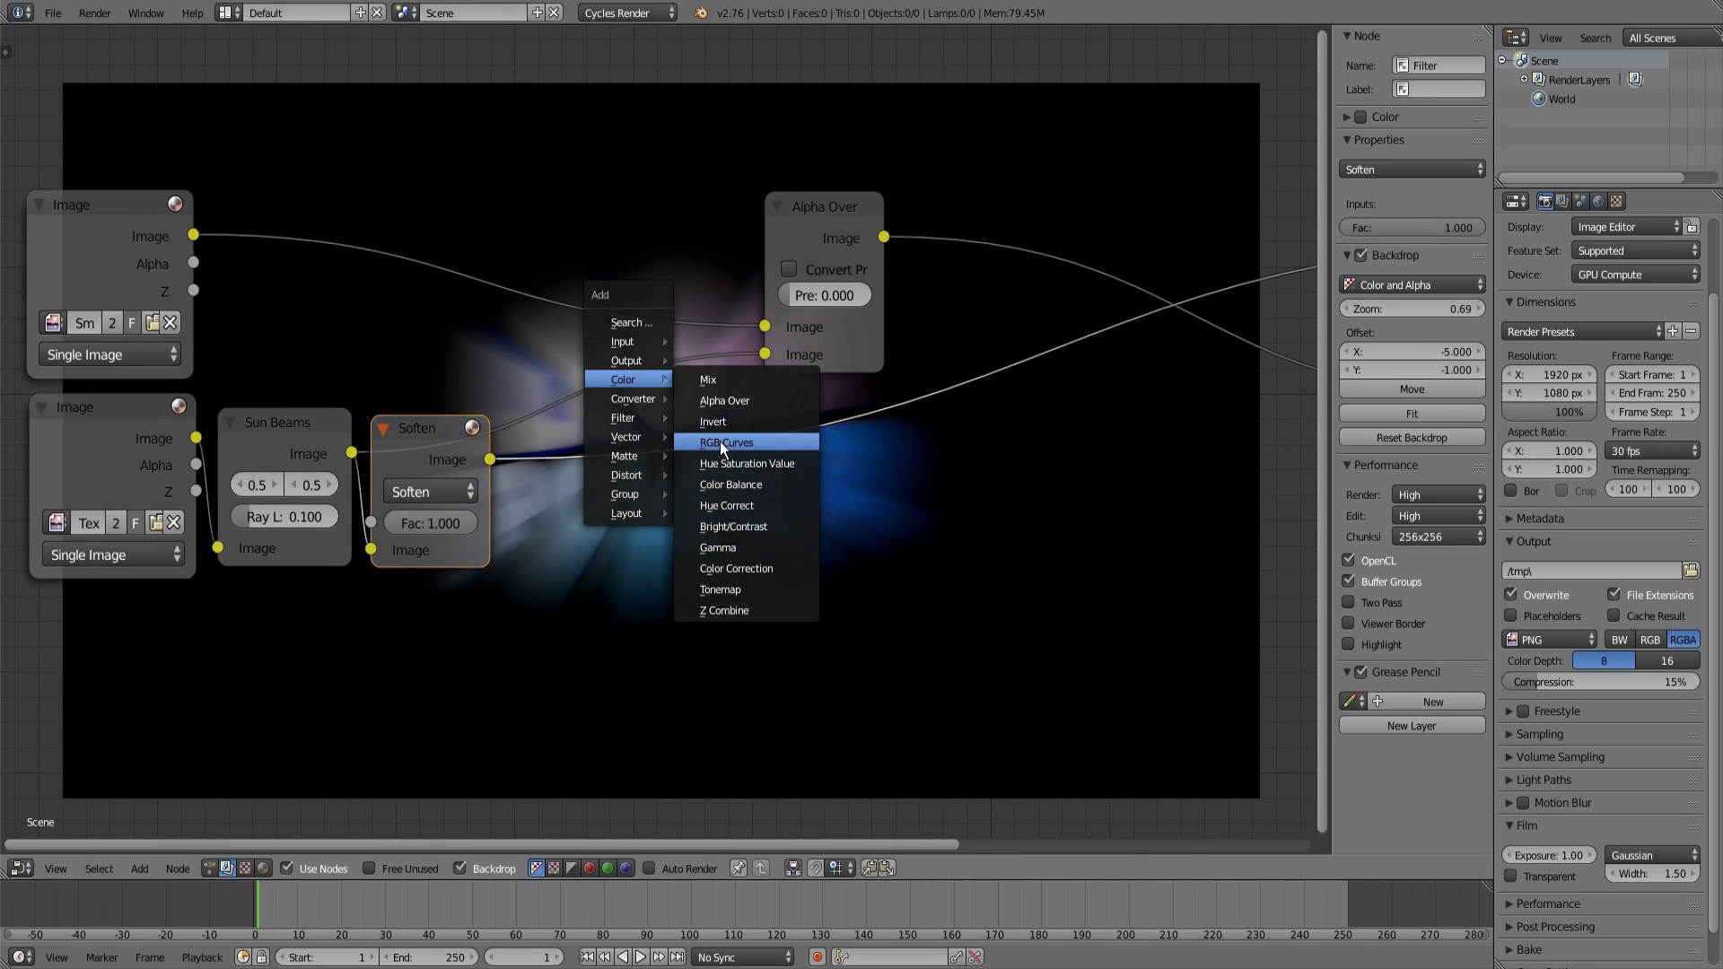
# Insert an RGB Curves node after Soften and hide its unused inputs.
pyautogui.click(721, 442)
pyautogui.click(639, 435)
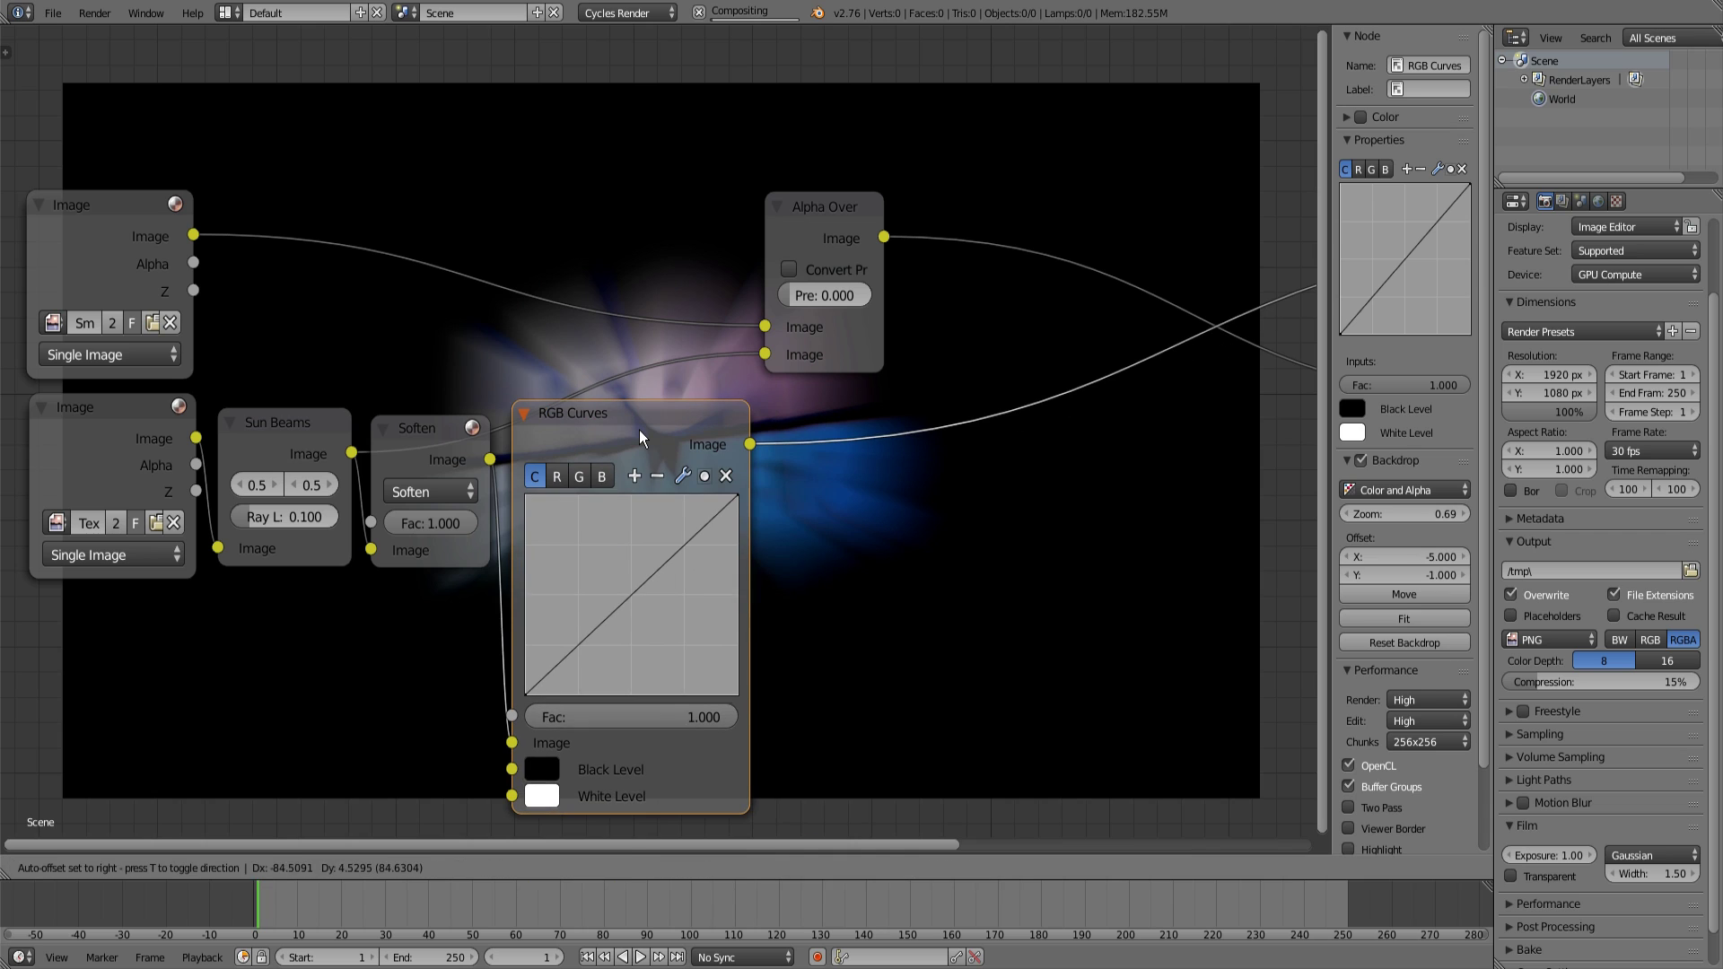
pyautogui.hotkey('ctrl', 'h')
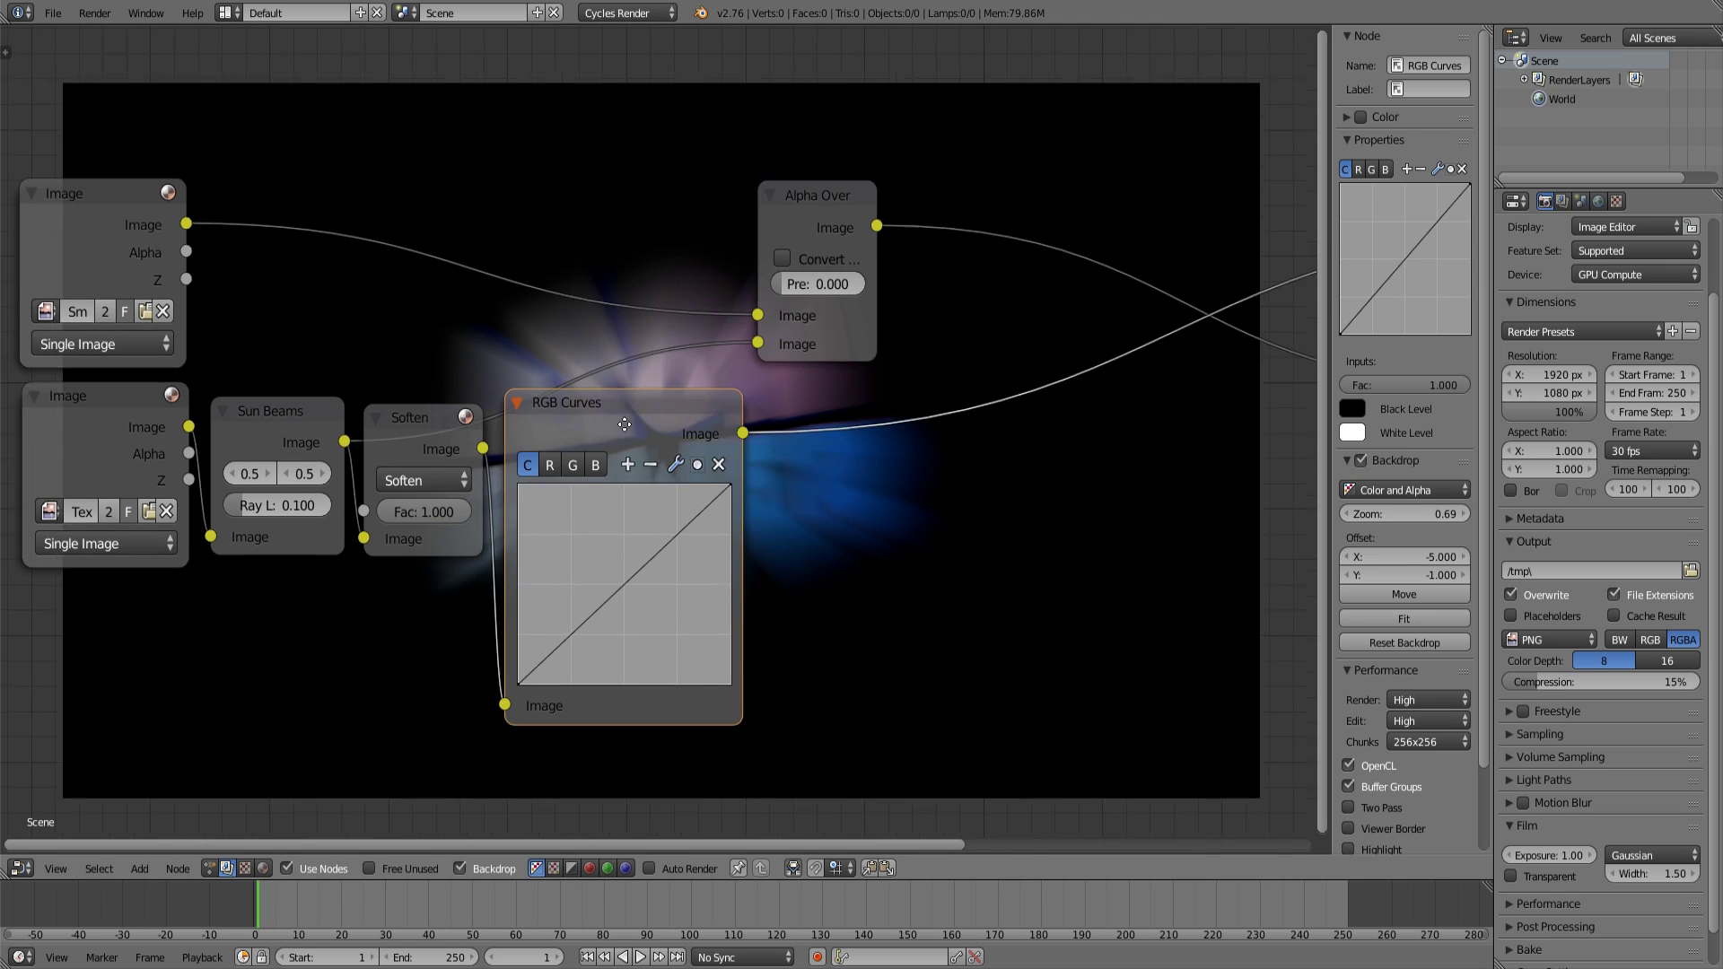
pyautogui.moveTo(640, 435); pyautogui.dragTo(537, 371, button='middle')
# Shape the combined curve into an S, raising highlights and lowering shadows.
pyautogui.click(579, 483)
pyautogui.moveTo(579, 483); pyautogui.dragTo(559, 455)
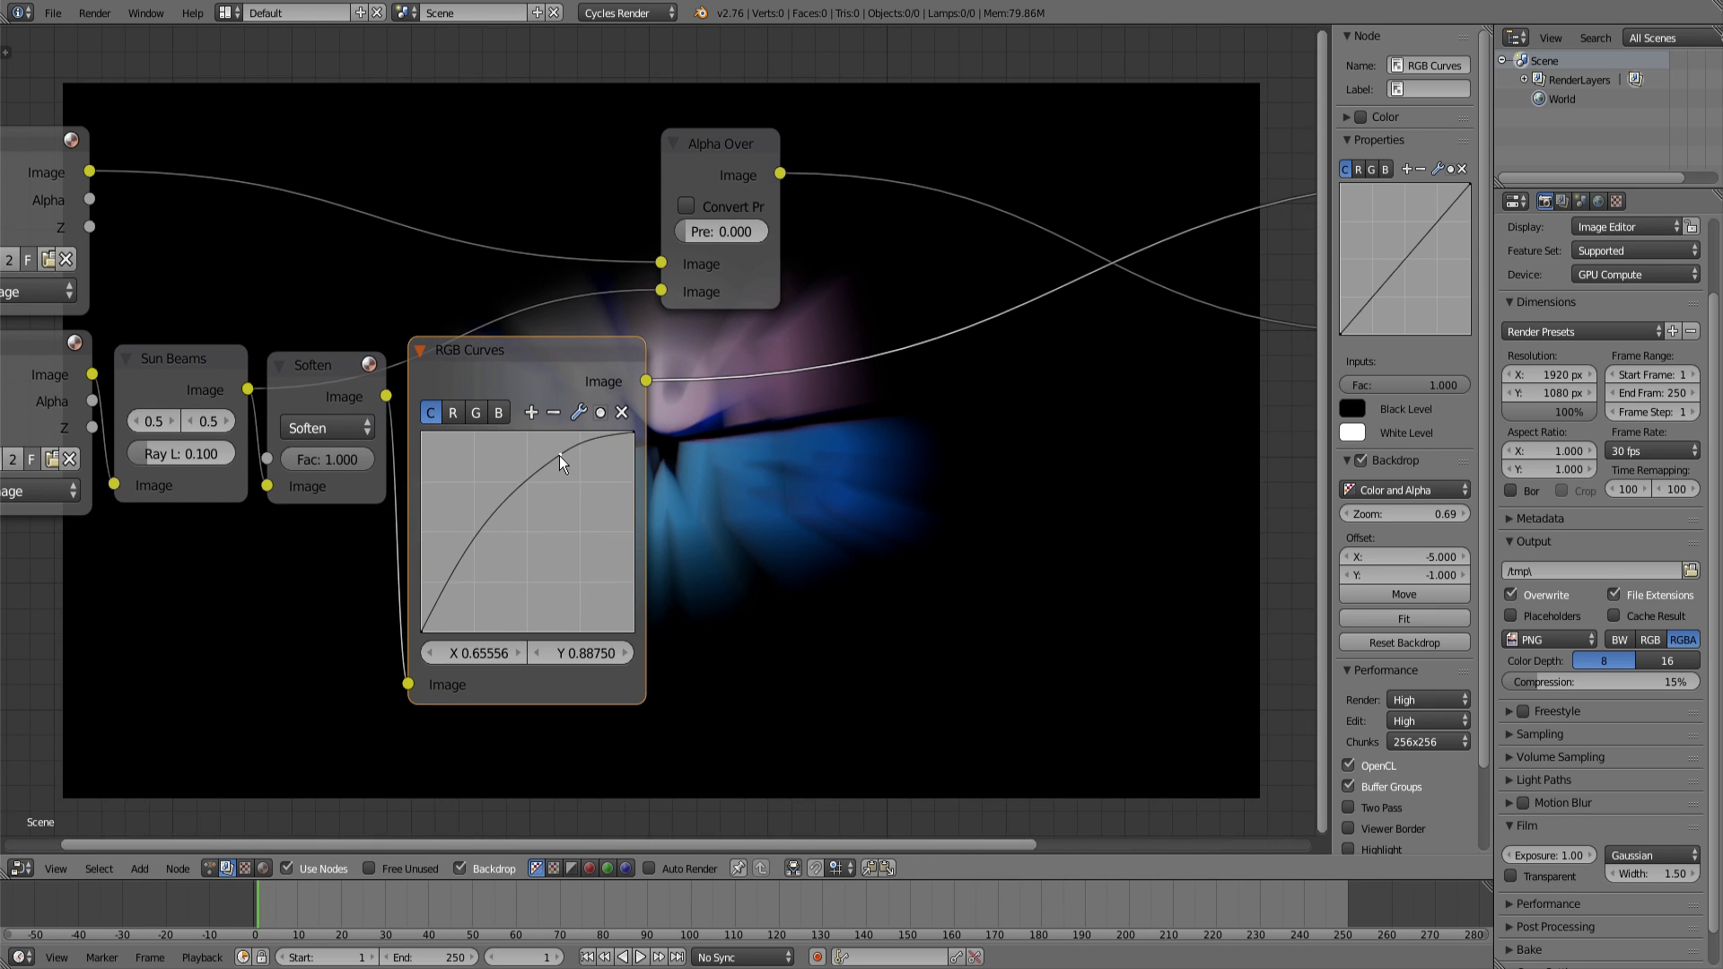
pyautogui.moveTo(432, 611); pyautogui.dragTo(449, 620)
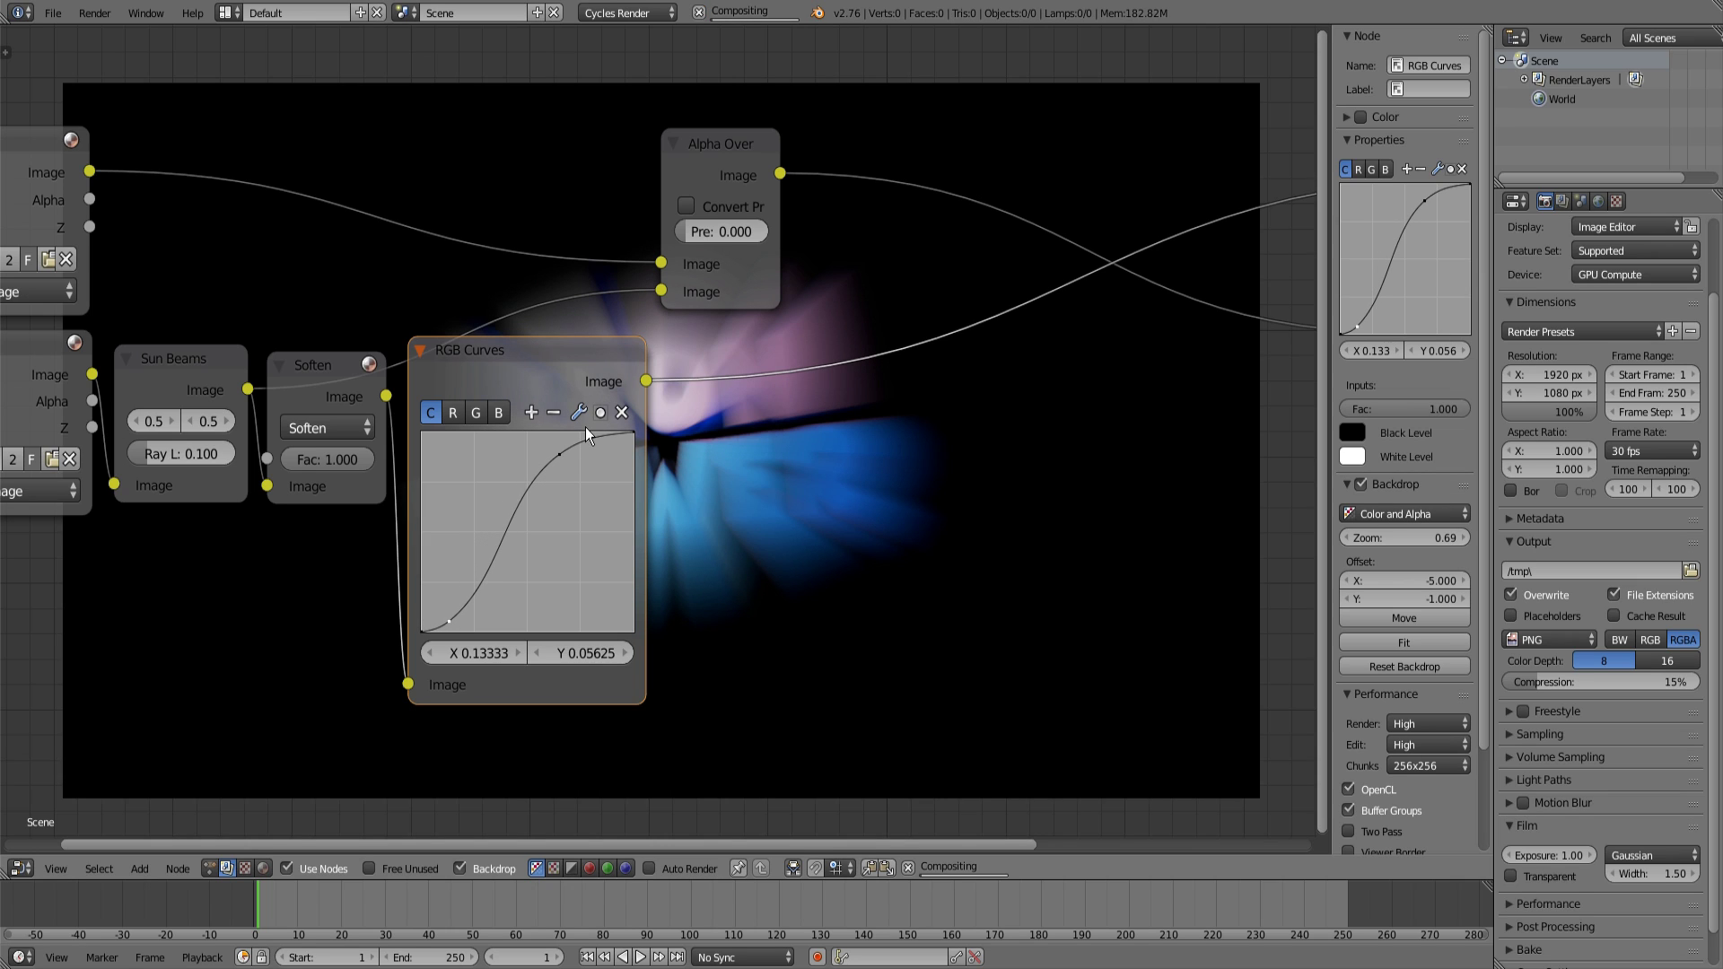
pyautogui.moveTo(558, 455); pyautogui.dragTo(571, 461)
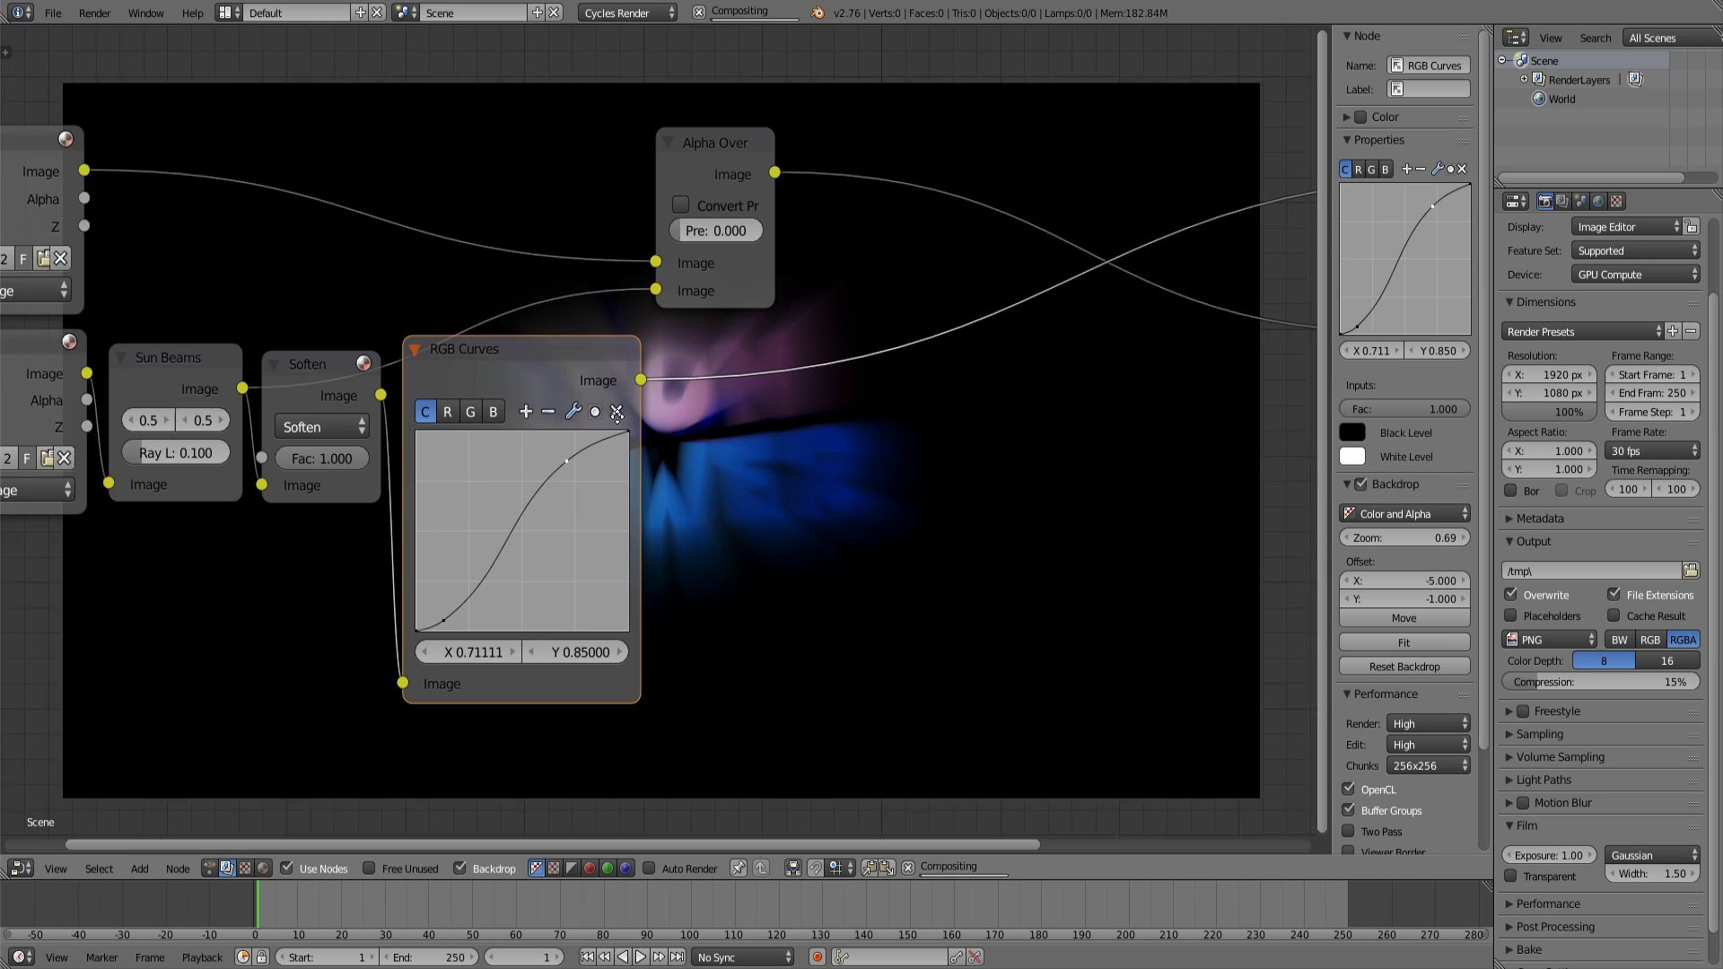
pyautogui.moveTo(654, 426)
pyautogui.mouseDown(button='middle')
pyautogui.moveTo(401, 413)
pyautogui.moveTo(482, 447)
pyautogui.mouseUp(button='middle')
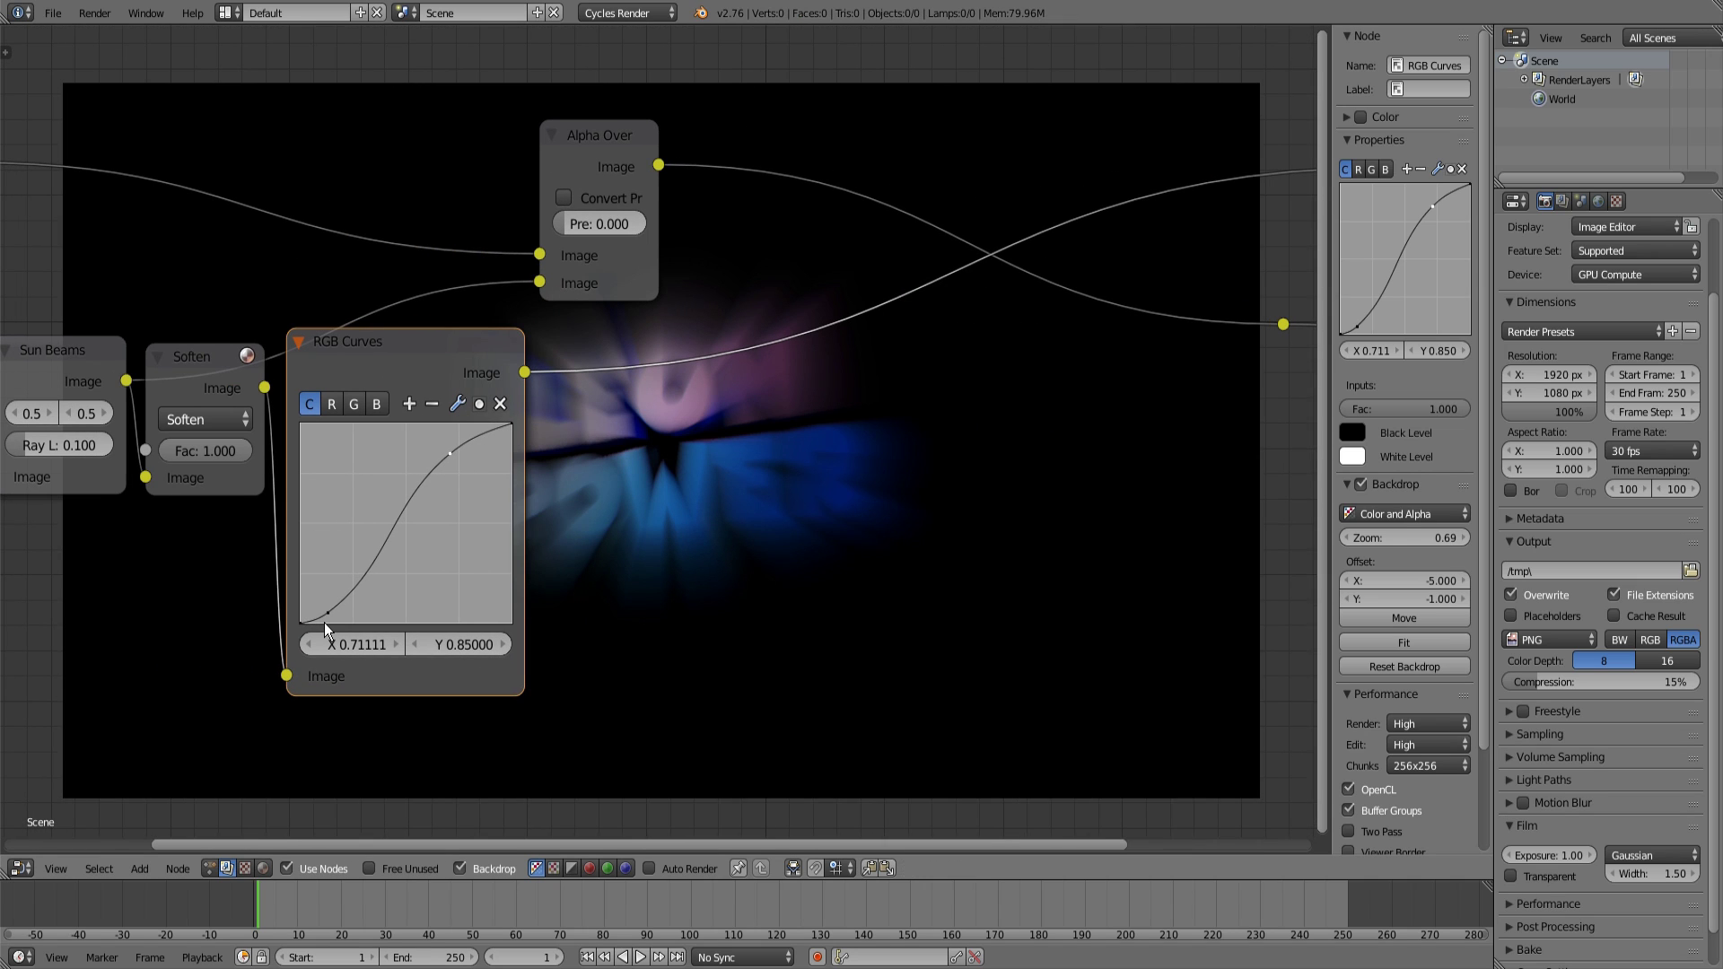
pyautogui.moveTo(325, 623); pyautogui.dragTo(324, 626)
pyautogui.moveTo(448, 462); pyautogui.dragTo(472, 438)
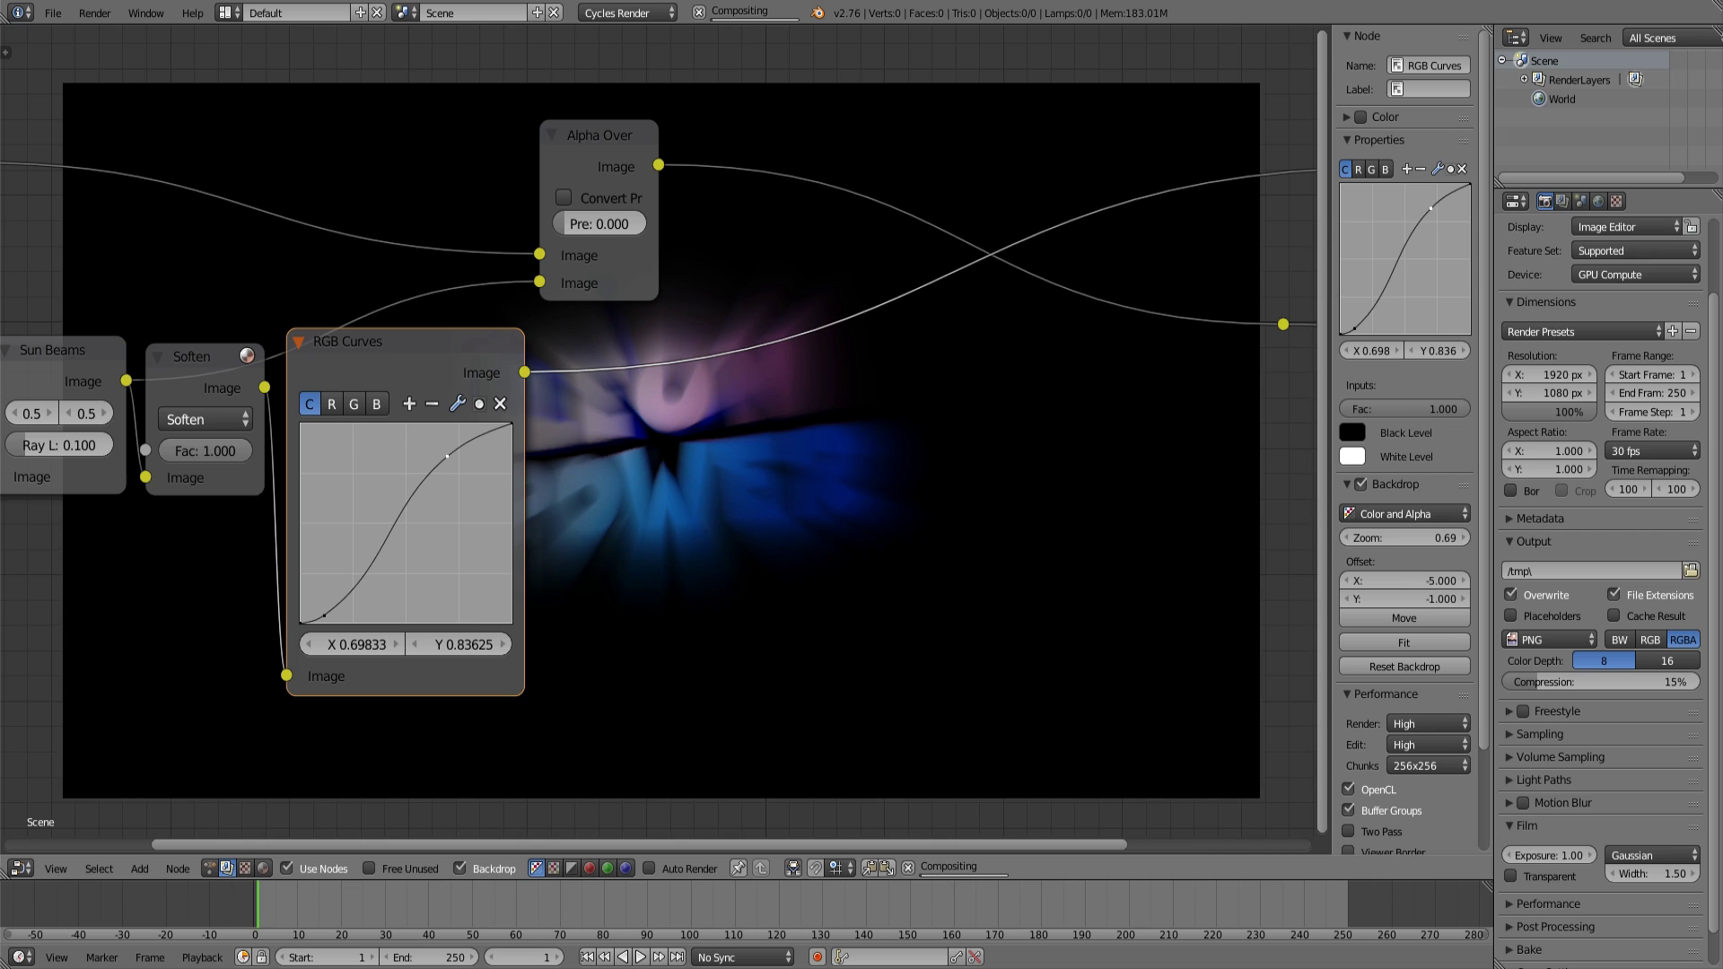
pyautogui.moveTo(473, 438); pyautogui.dragTo(372, 463, button='middle')
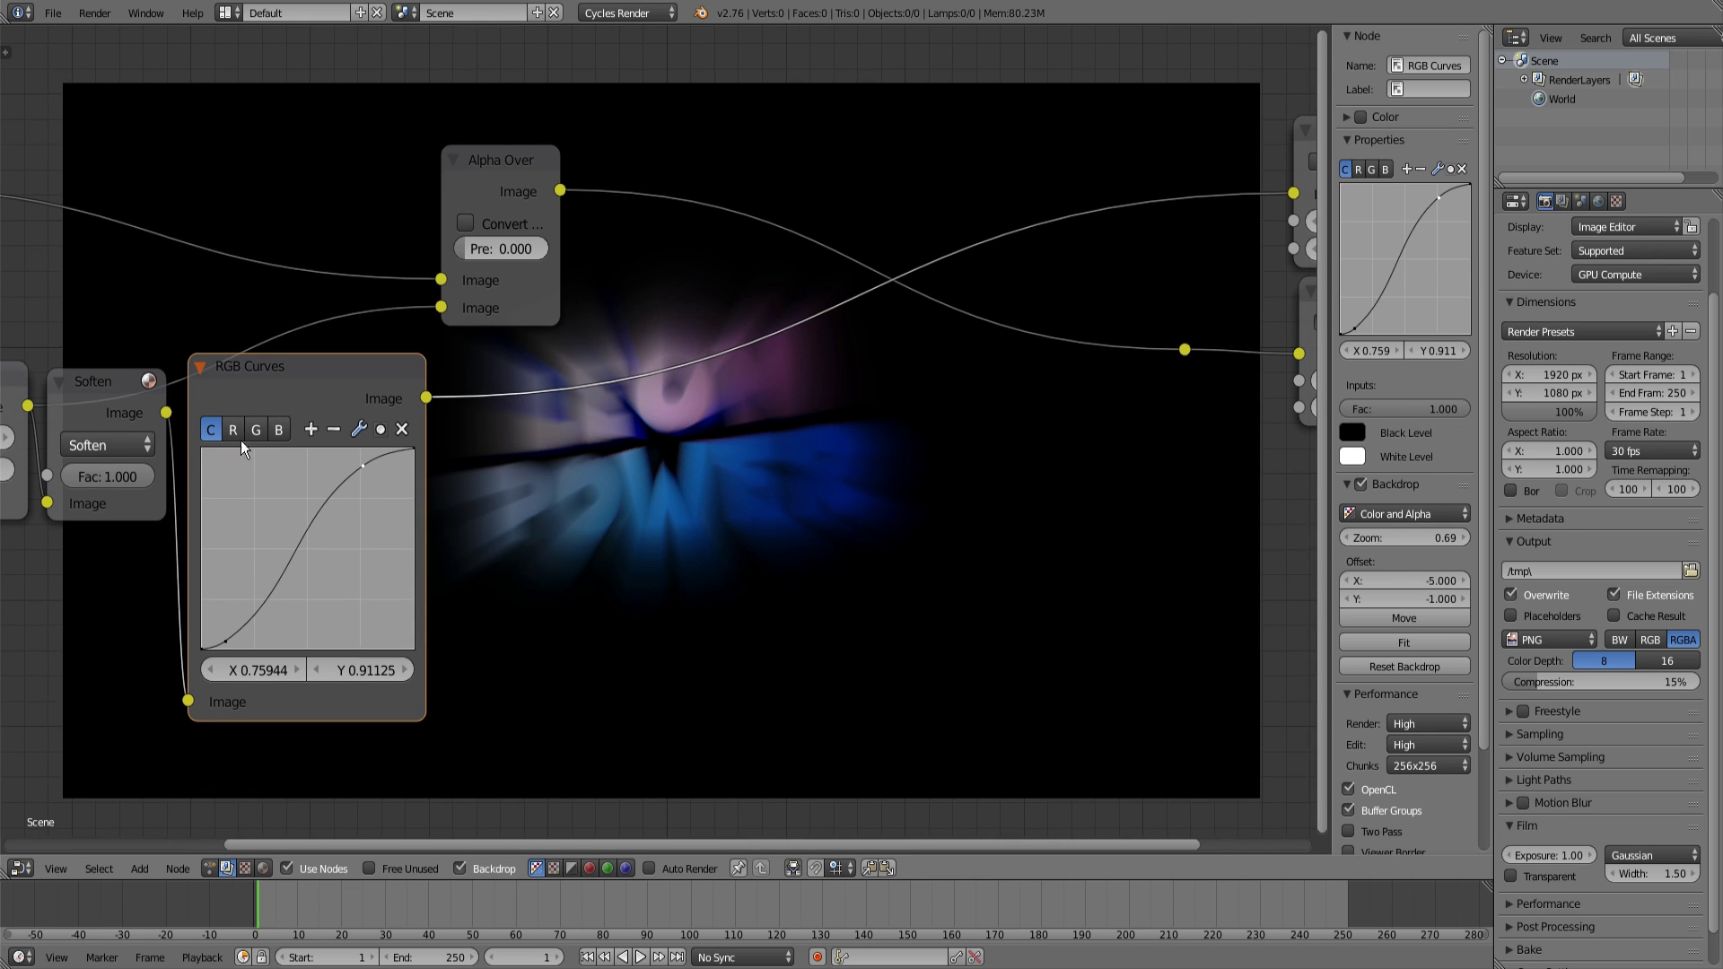
# Bow the blue channel curve upward and move the Alpha Over node into place.
pyautogui.click(278, 430)
pyautogui.moveTo(319, 435); pyautogui.dragTo(387, 429, button='middle')
pyautogui.scroll(2, 624, 408)
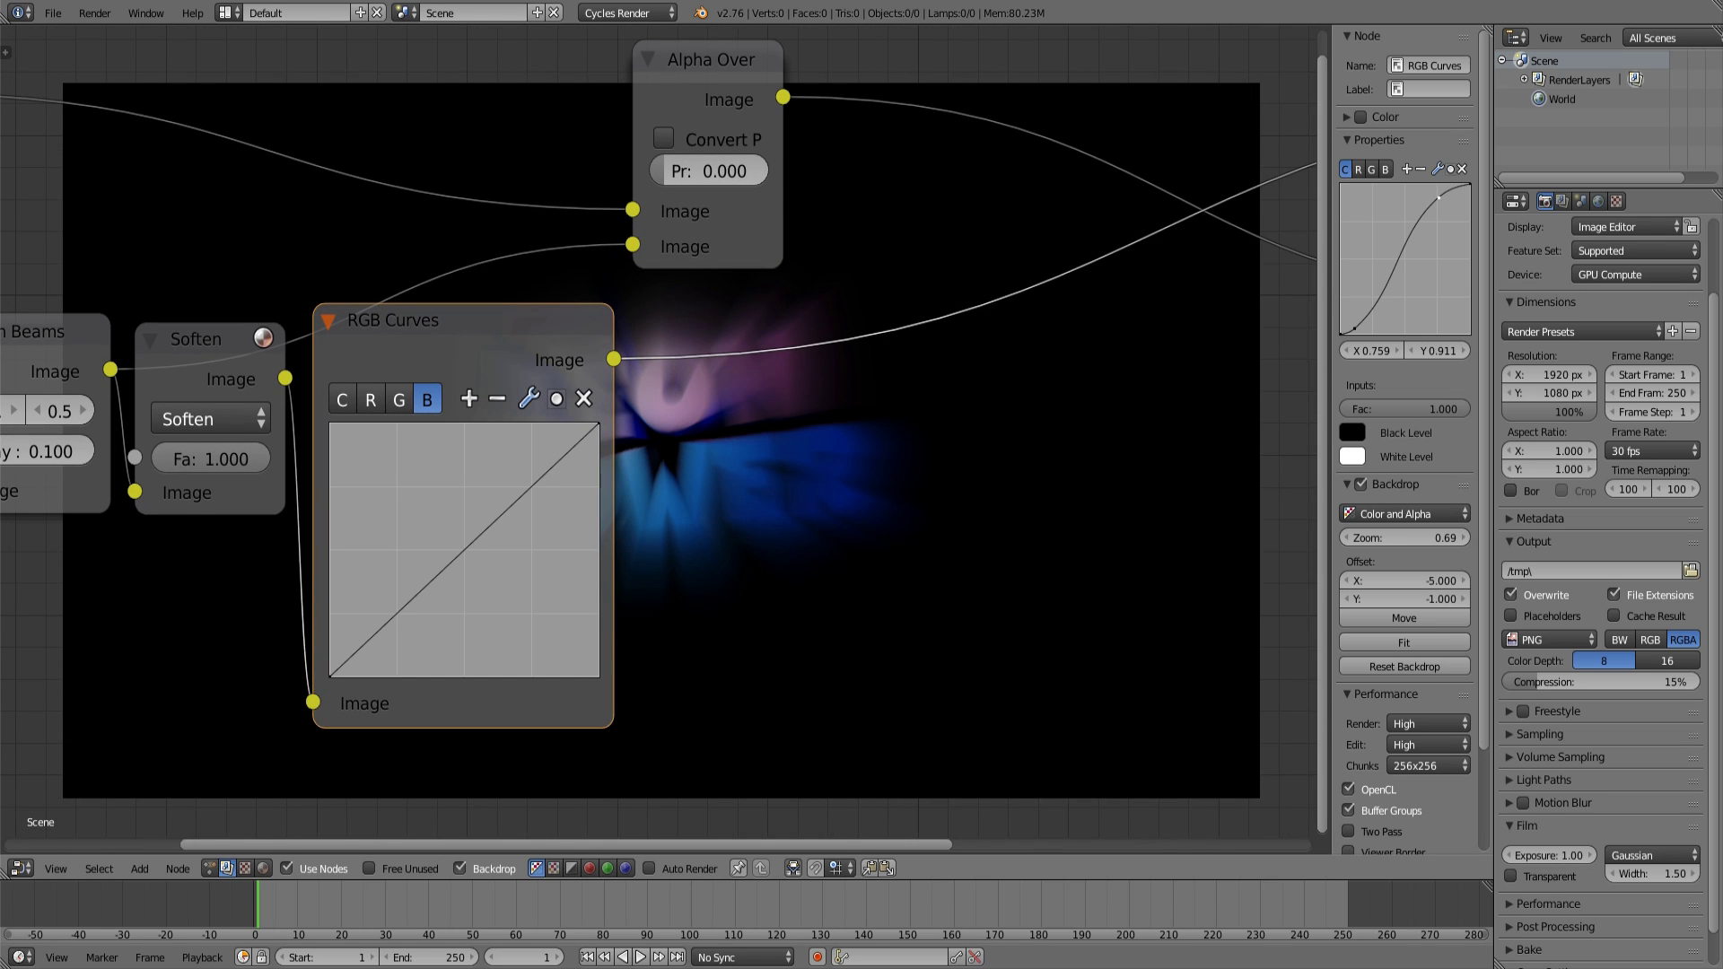
pyautogui.moveTo(344, 663); pyautogui.dragTo(343, 648)
pyautogui.moveTo(432, 586); pyautogui.dragTo(287, 563, button='middle')
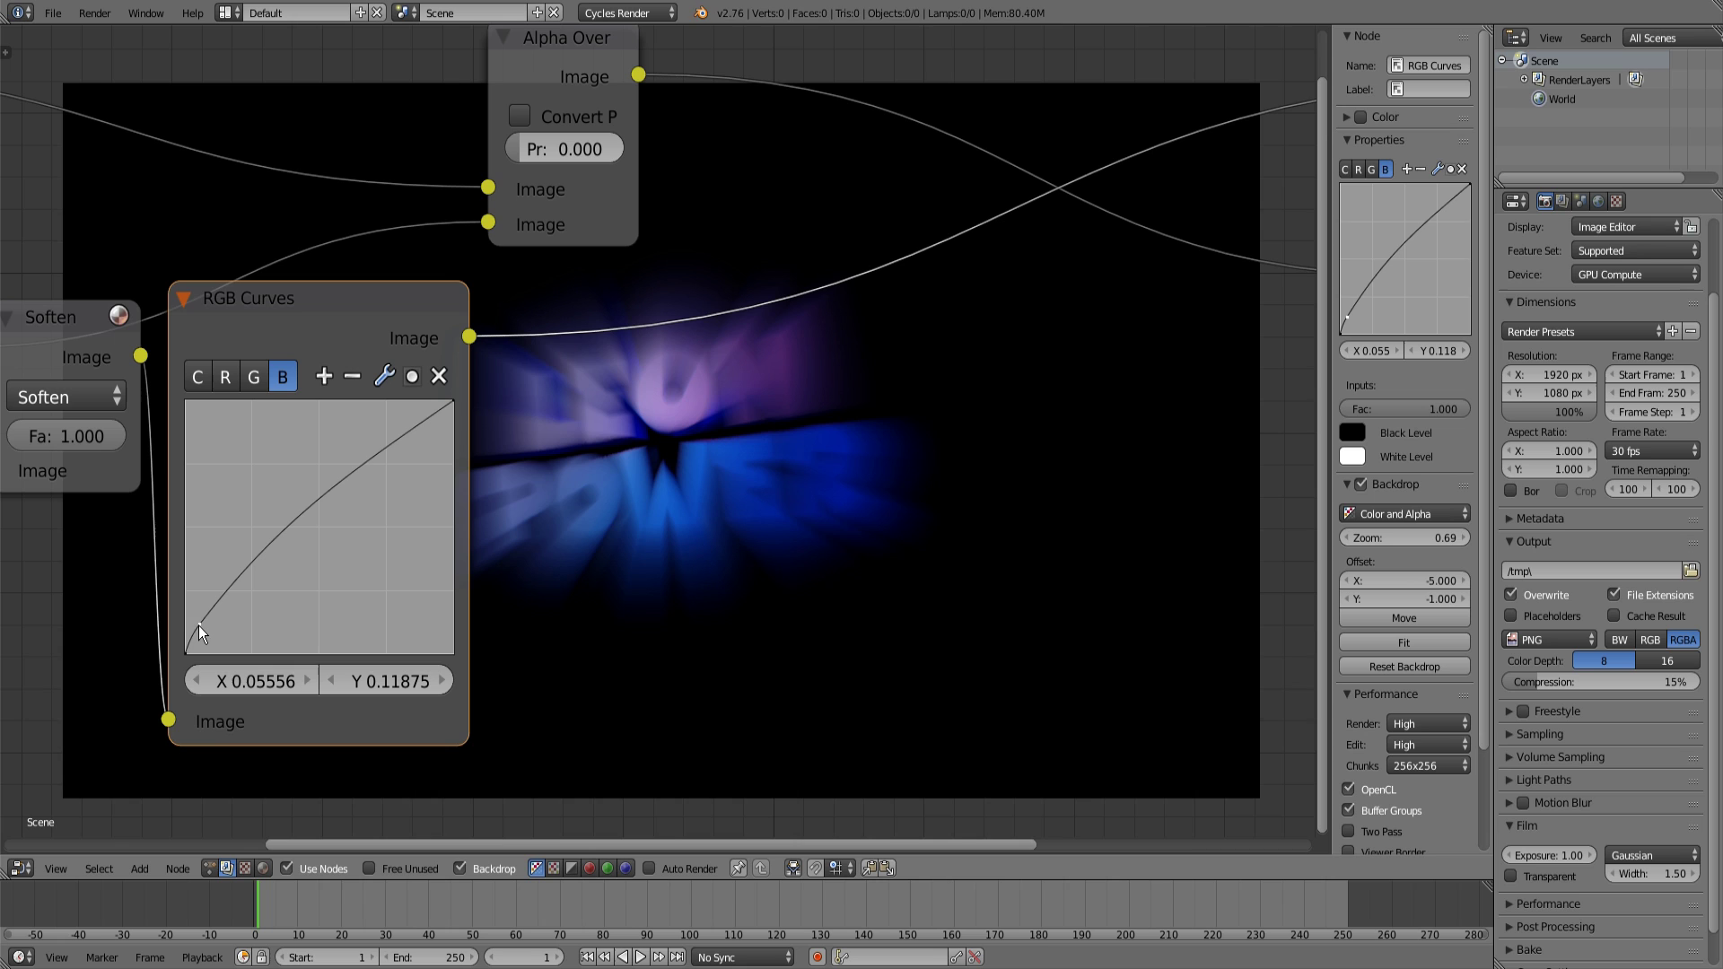
pyautogui.scroll(-1, 631, 345)
pyautogui.scroll(-1, 554, 306)
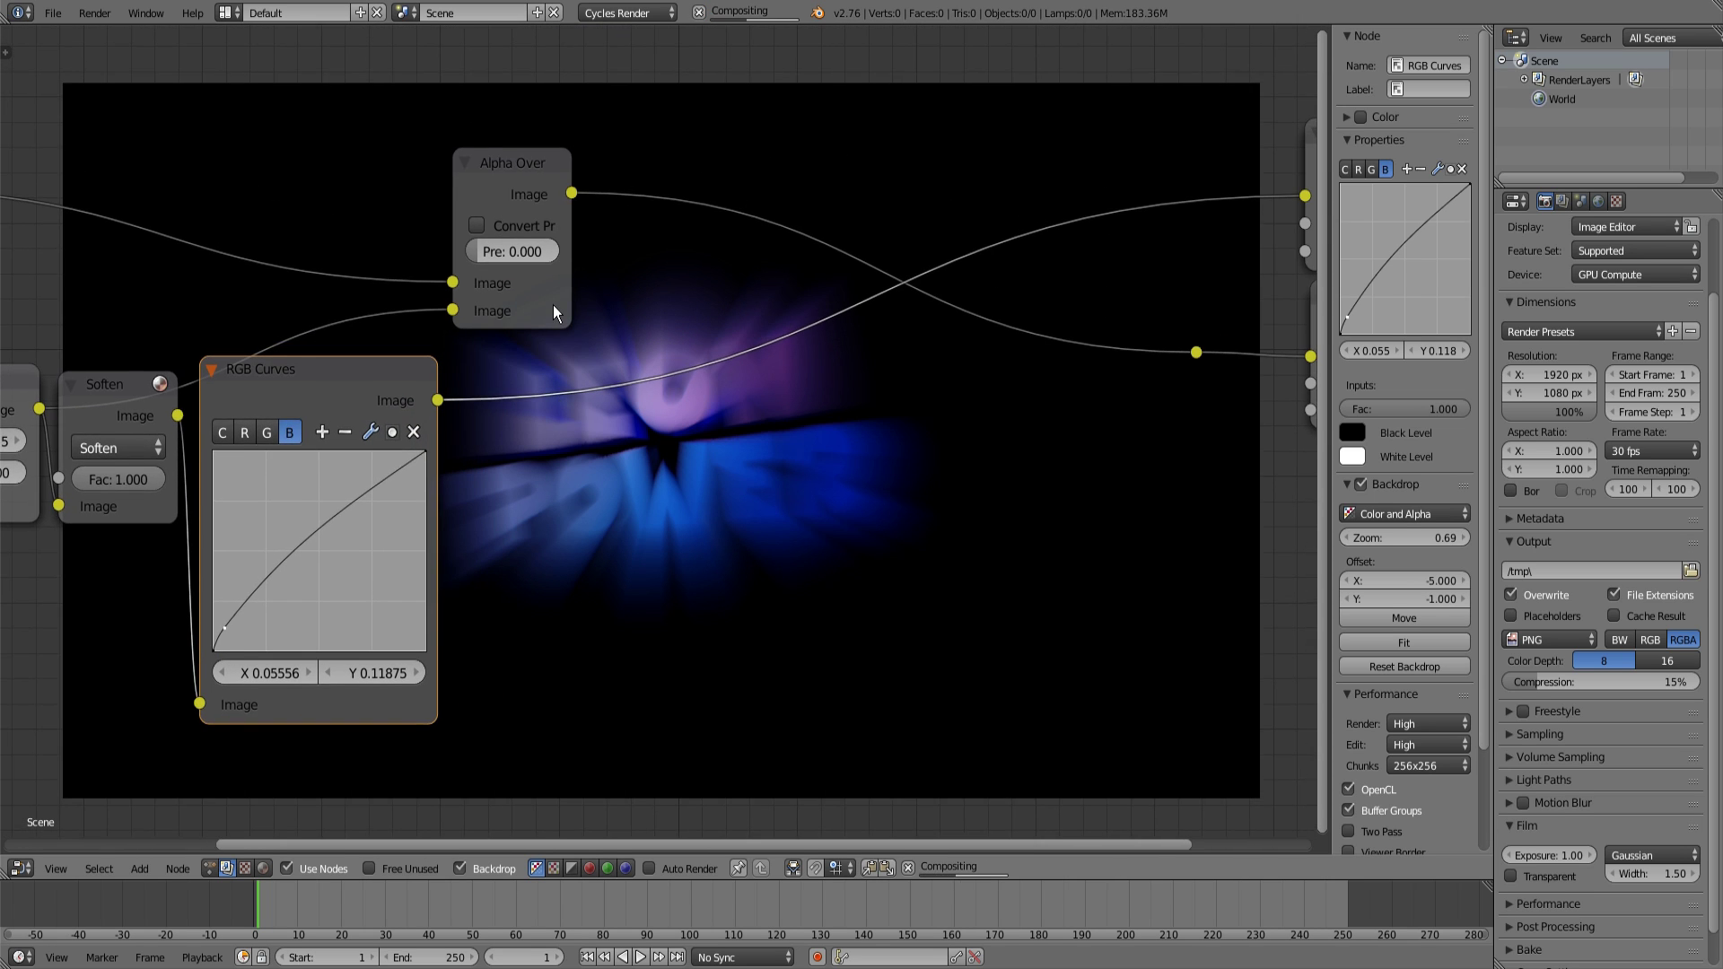
pyautogui.scroll(-1, 554, 306)
pyautogui.moveTo(505, 237)
pyautogui.mouseDown()
pyautogui.moveTo(559, 201)
pyautogui.moveTo(514, 224)
pyautogui.mouseUp()
pyautogui.moveTo(704, 338); pyautogui.dragTo(758, 359, button='middle')
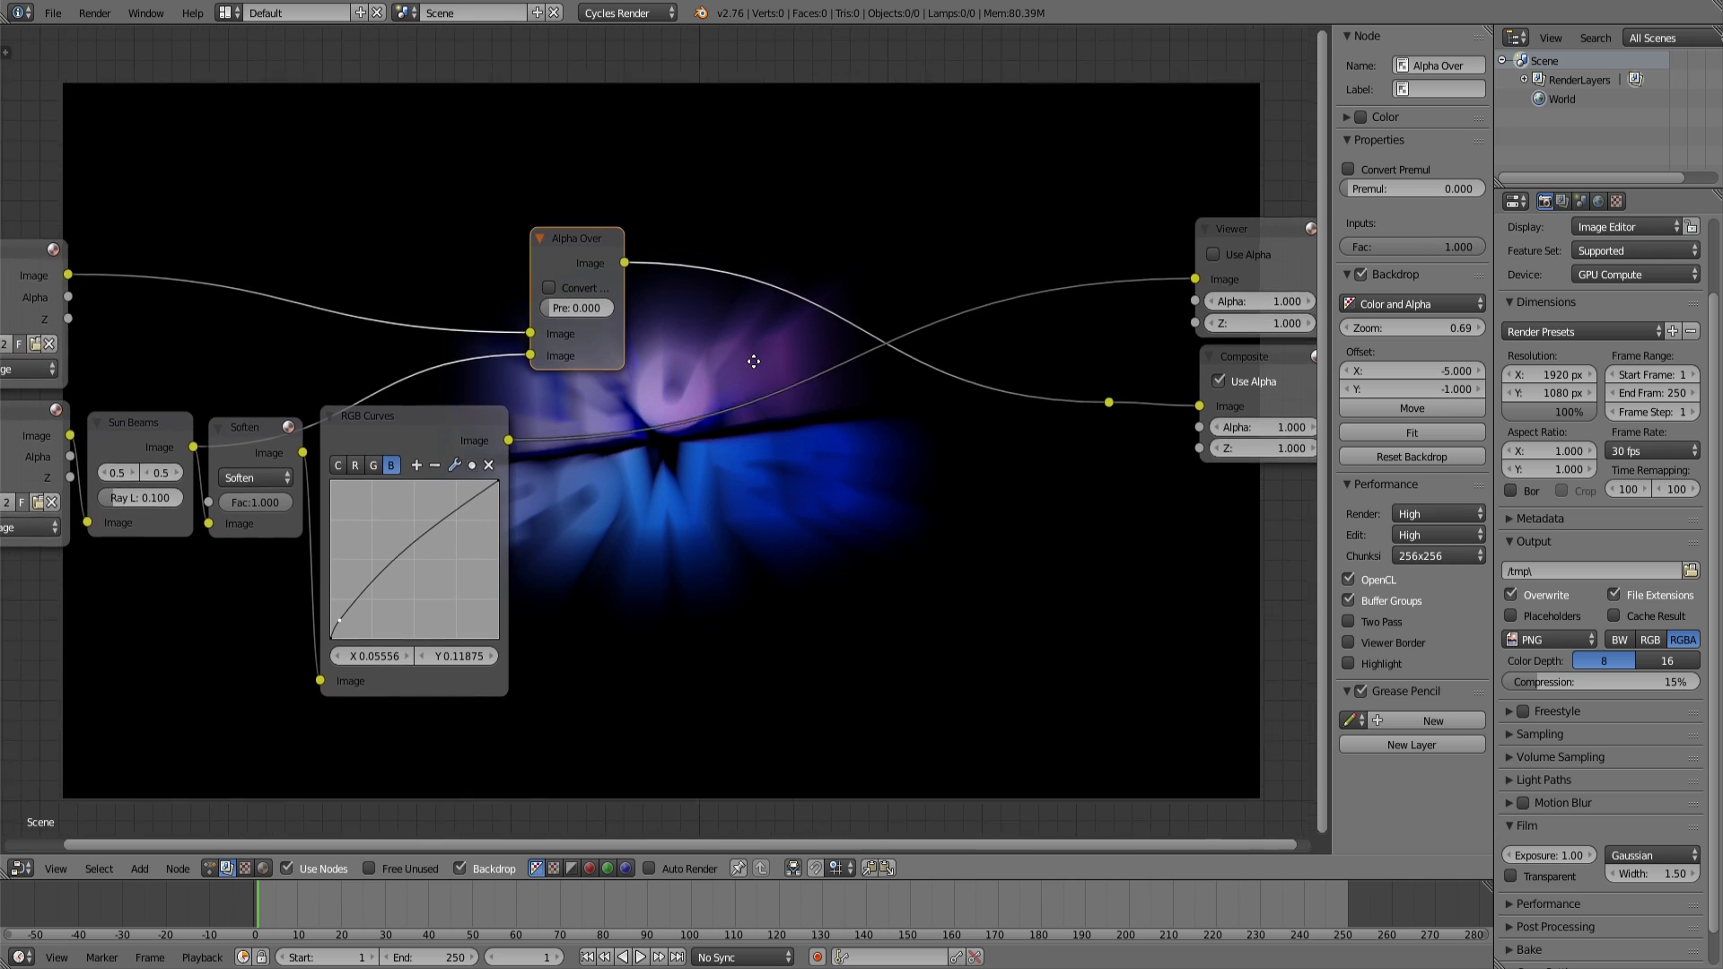
# Connect the reroute to the Viewer and the text image to Alpha Over's second input.
pyautogui.keyDown('ctrl'); pyautogui.keyDown('shift'); pyautogui.click(1106, 409); pyautogui.keyUp('shift'); pyautogui.keyUp('ctrl')
pyautogui.moveTo(791, 430); pyautogui.dragTo(825, 466, button='middle')
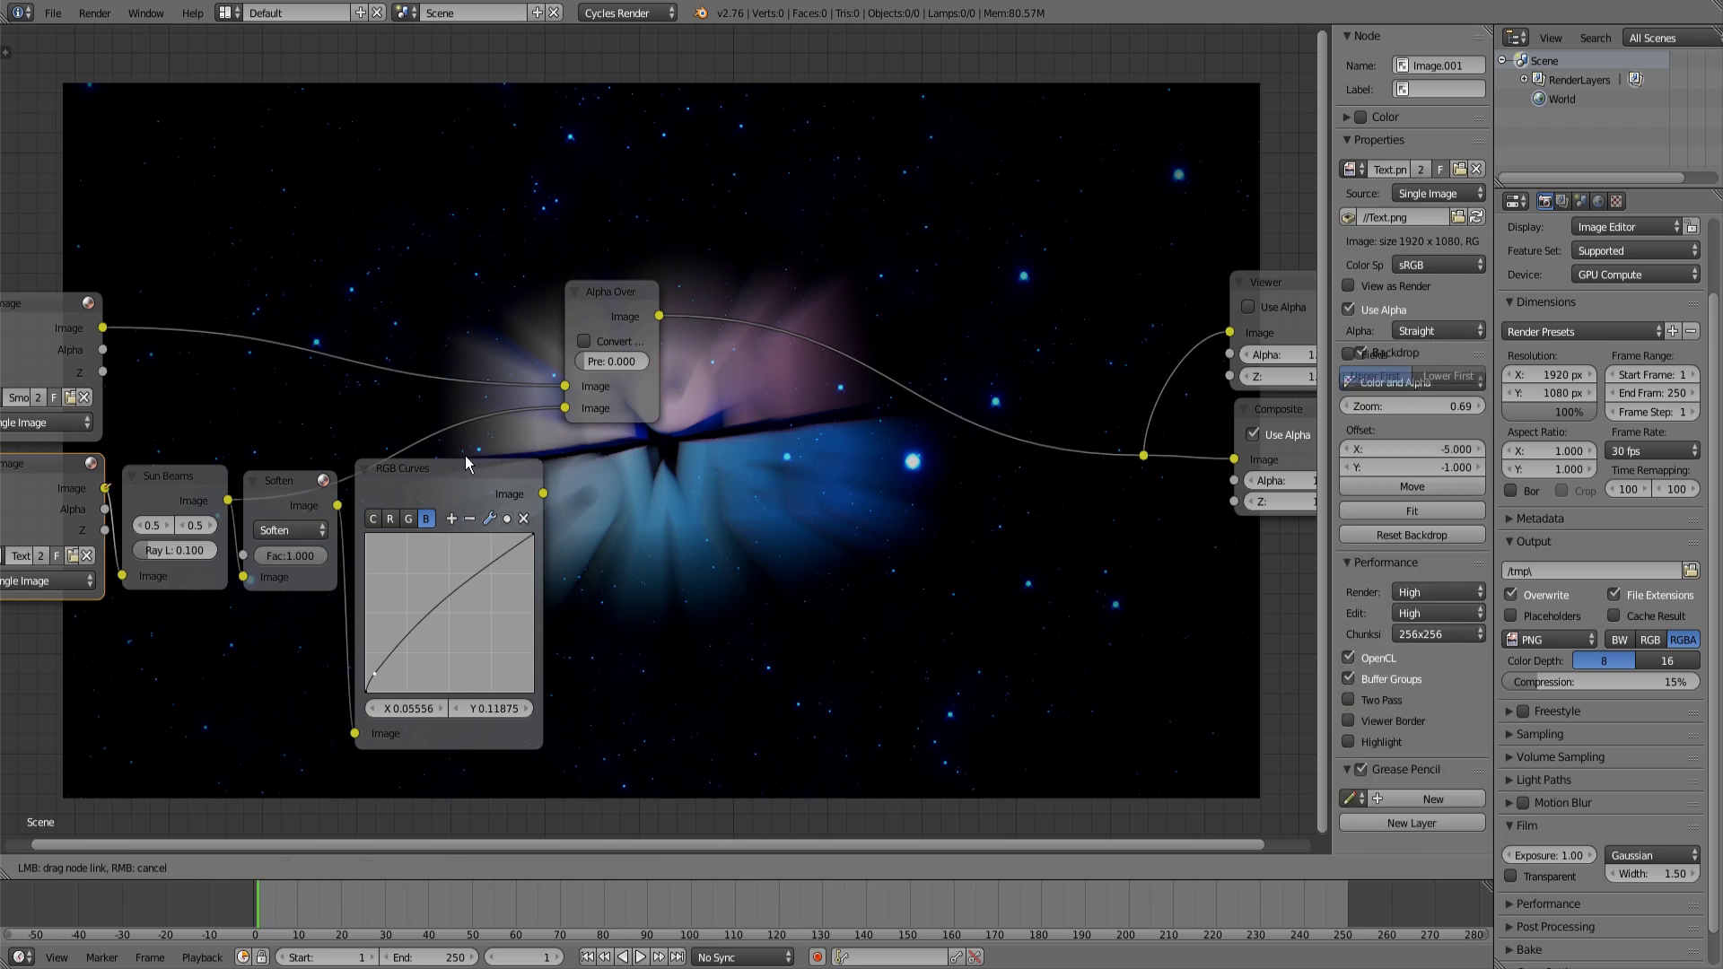
pyautogui.moveTo(105, 487); pyautogui.dragTo(566, 408)
# Add a Mix node on the output link with blend mode Add.
pyautogui.hotkey('shift', 'a')
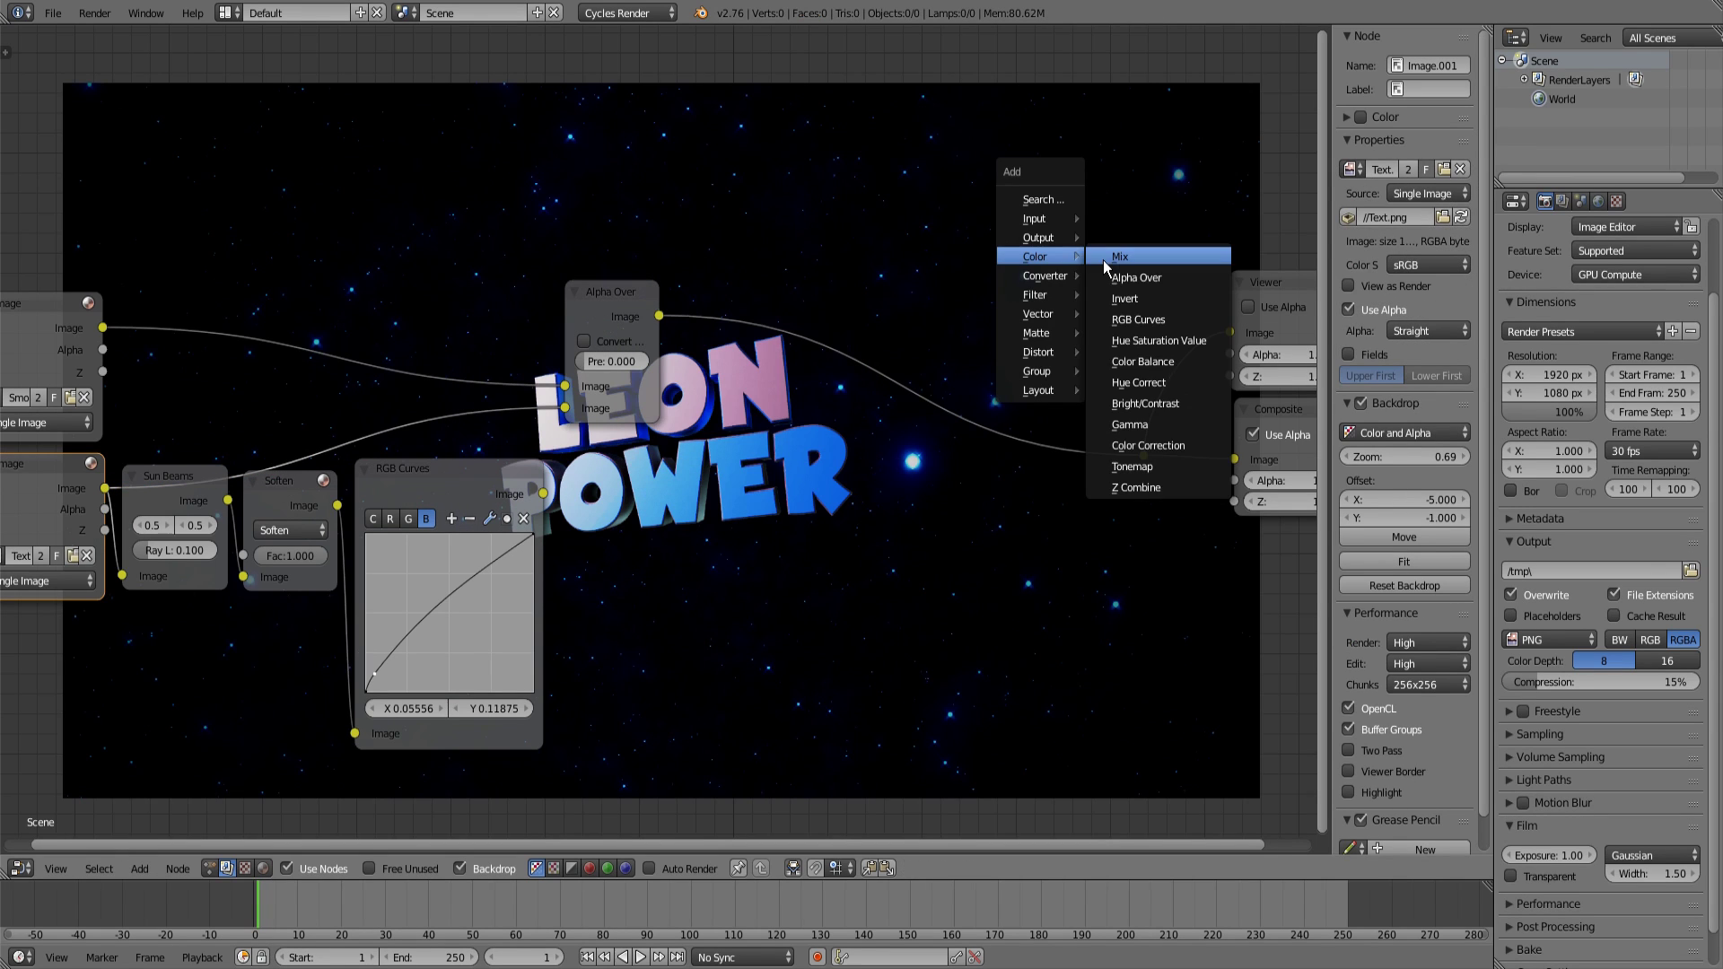
pyautogui.click(1117, 258)
pyautogui.click(761, 323)
pyautogui.click(798, 373)
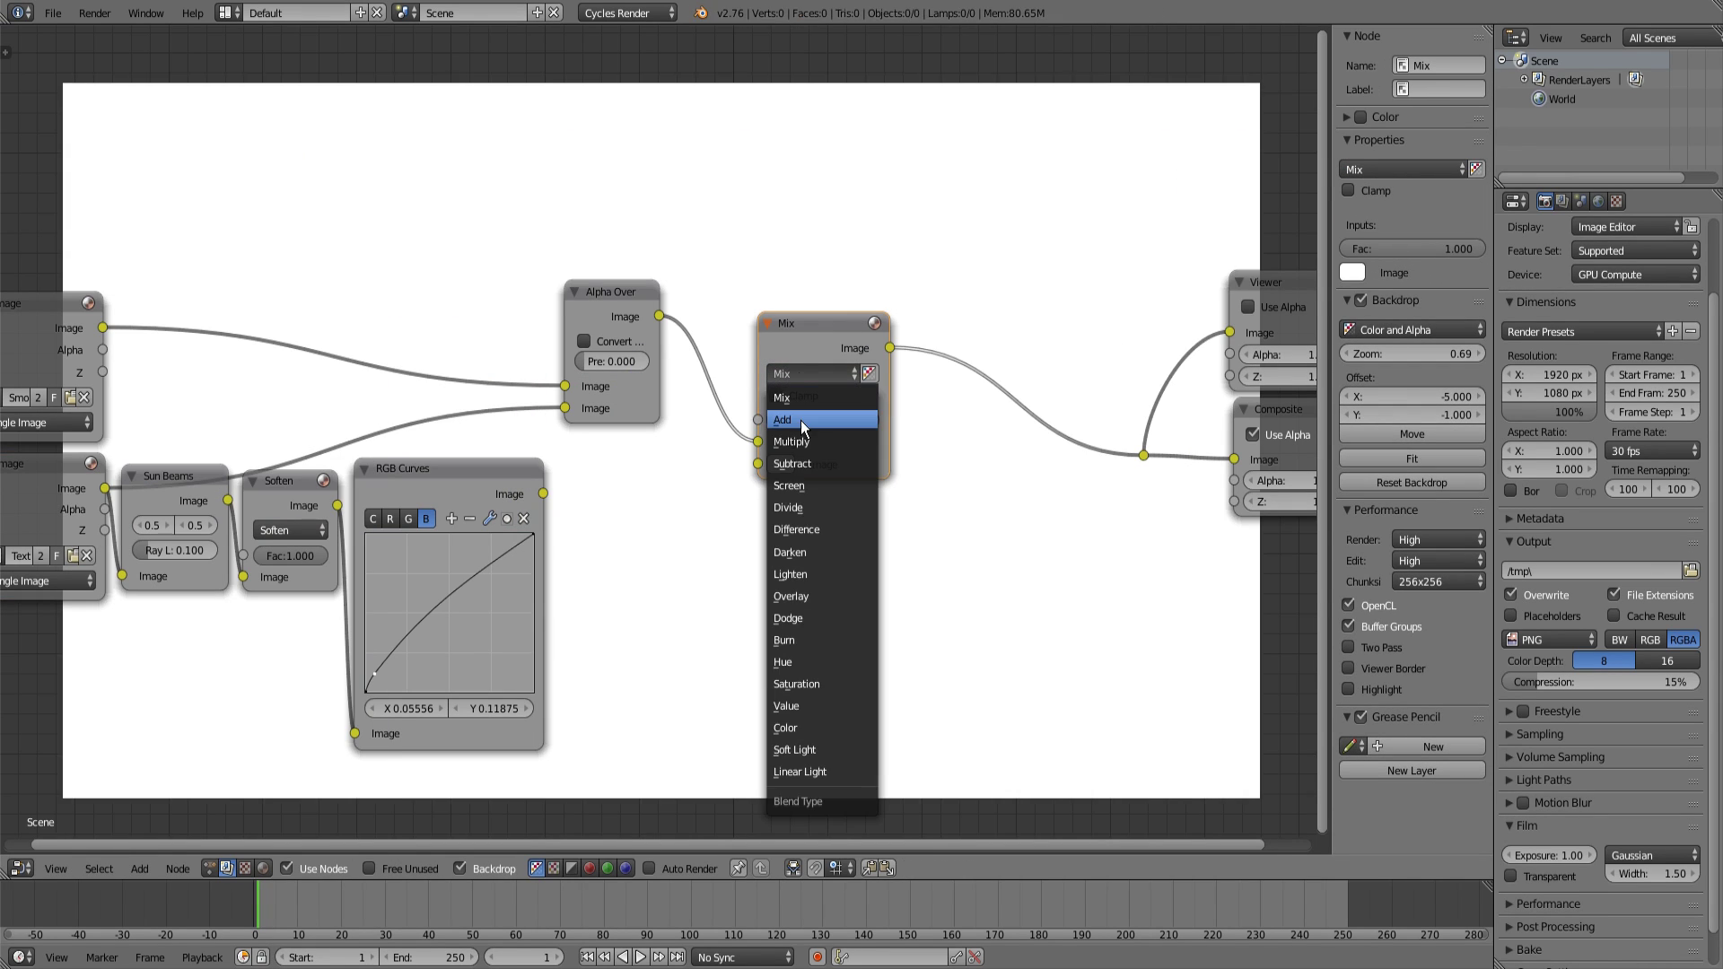
pyautogui.click(801, 414)
# Feed the graded sun beams into the Add node and set its factor to 0.814.
pyautogui.moveTo(544, 494); pyautogui.dragTo(761, 465)
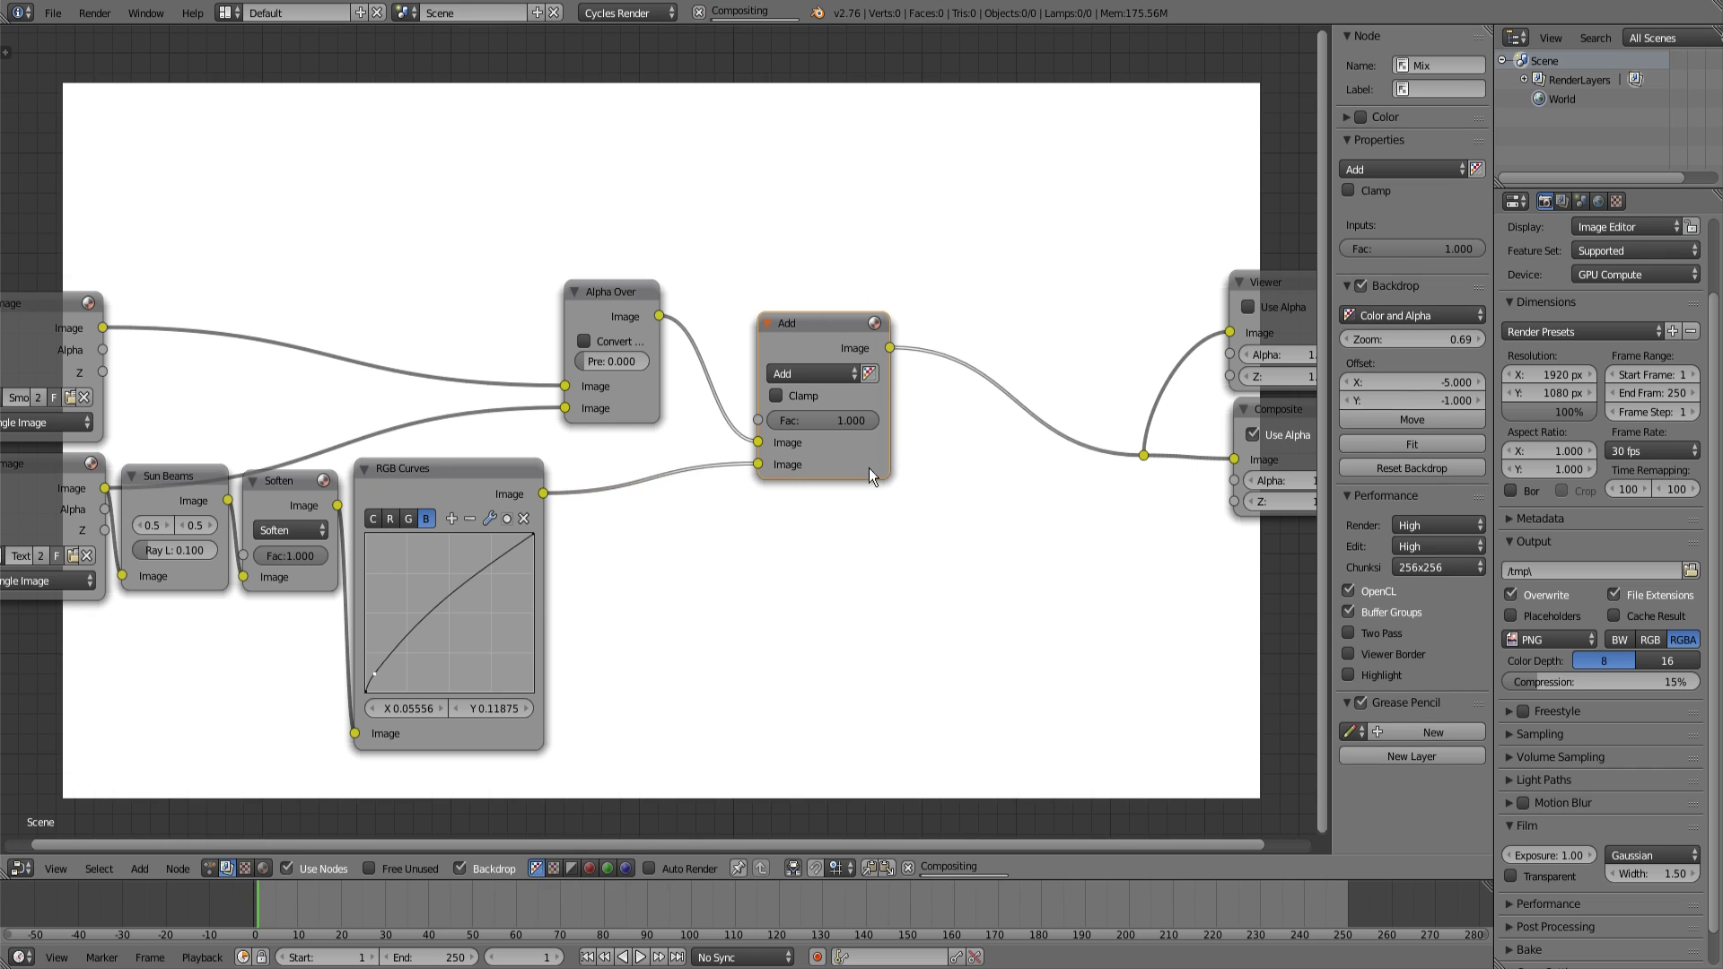
pyautogui.scroll(2, 909, 360)
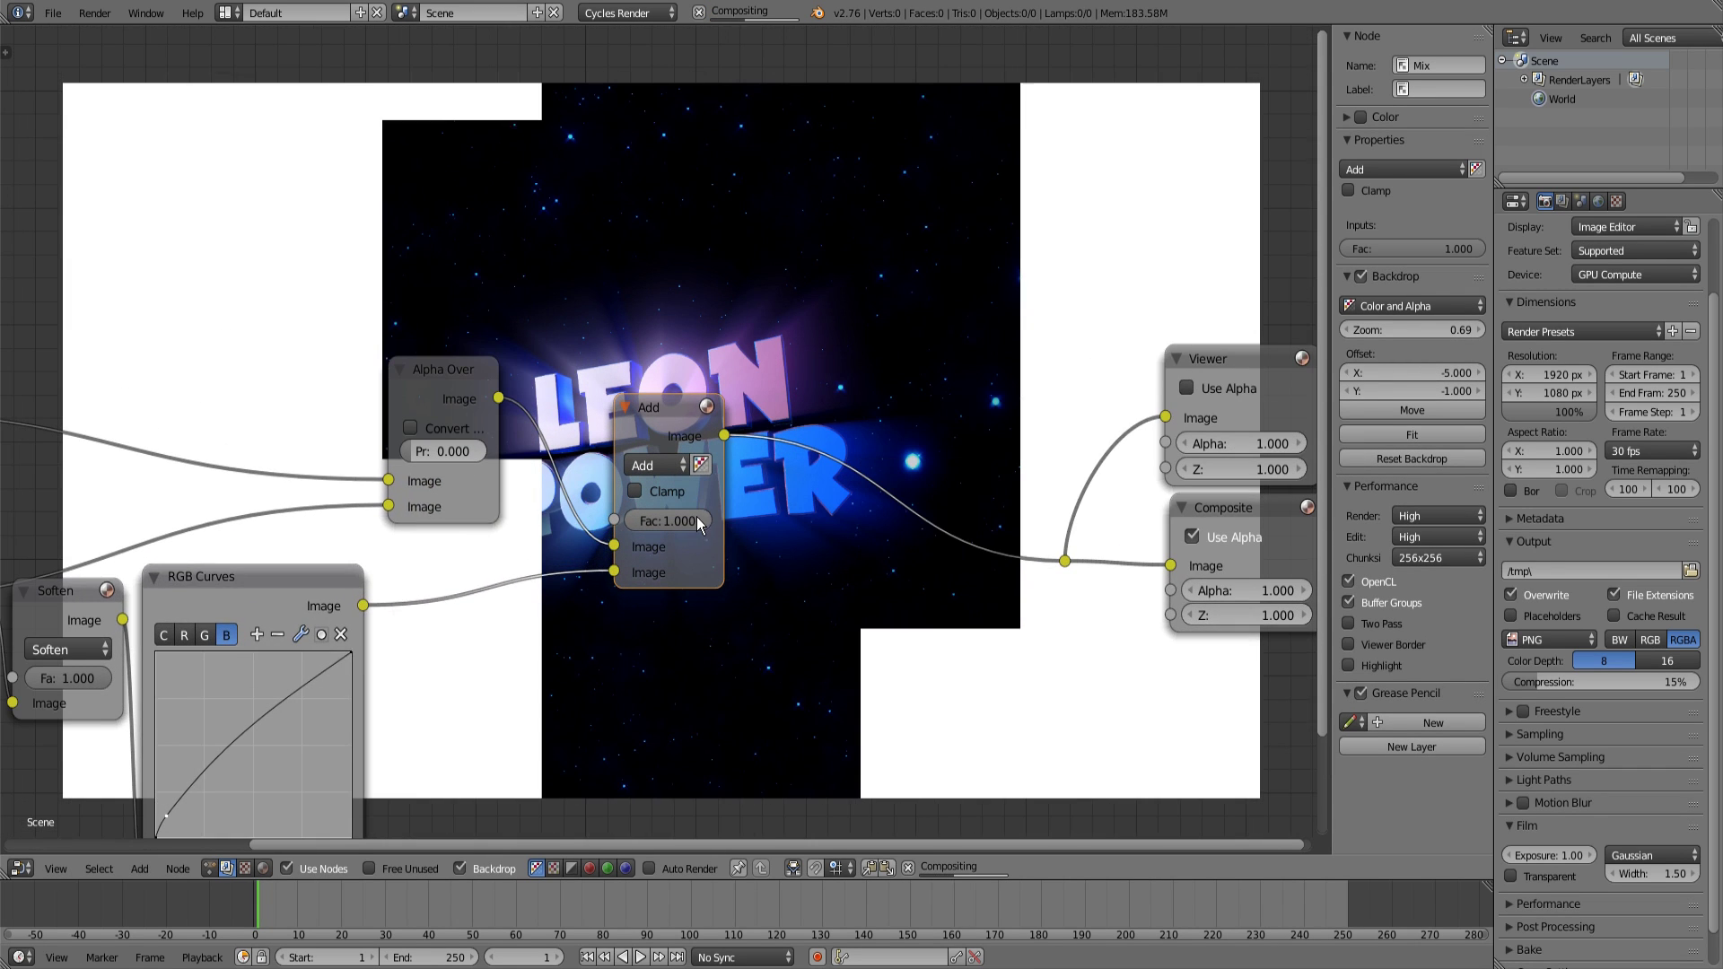
pyautogui.moveTo(696, 518); pyautogui.dragTo(646, 519)
pyautogui.moveTo(849, 380); pyautogui.dragTo(690, 502, button='middle')
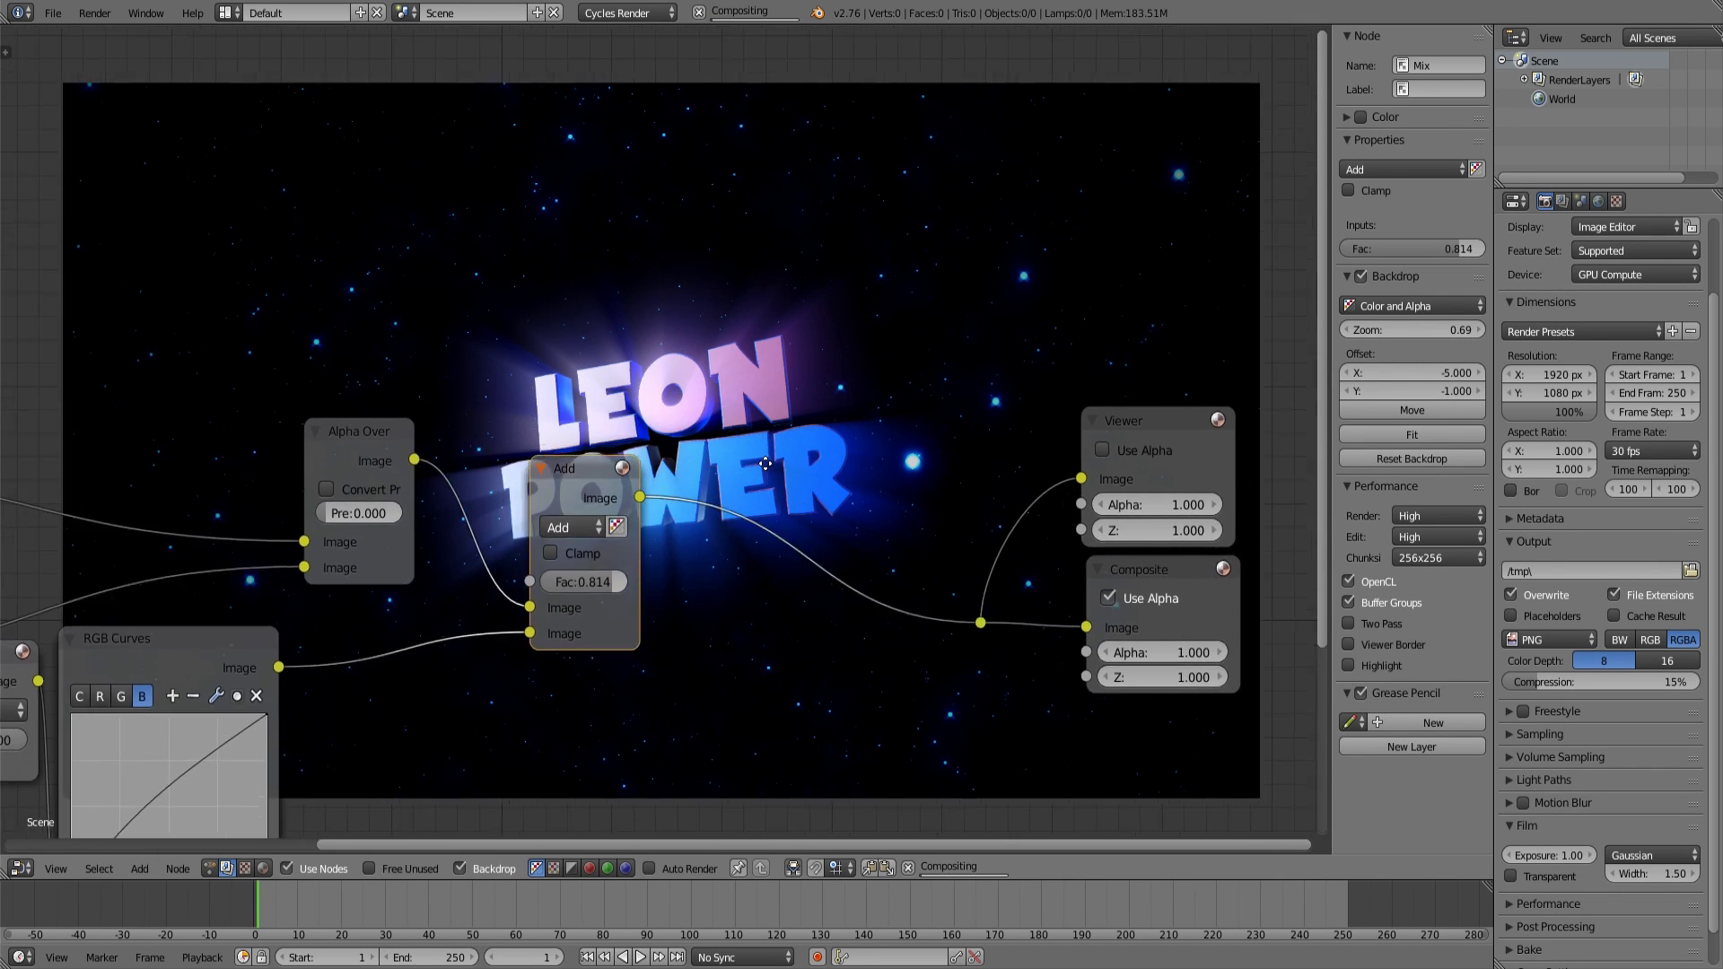
pyautogui.scroll(1, 690, 501)
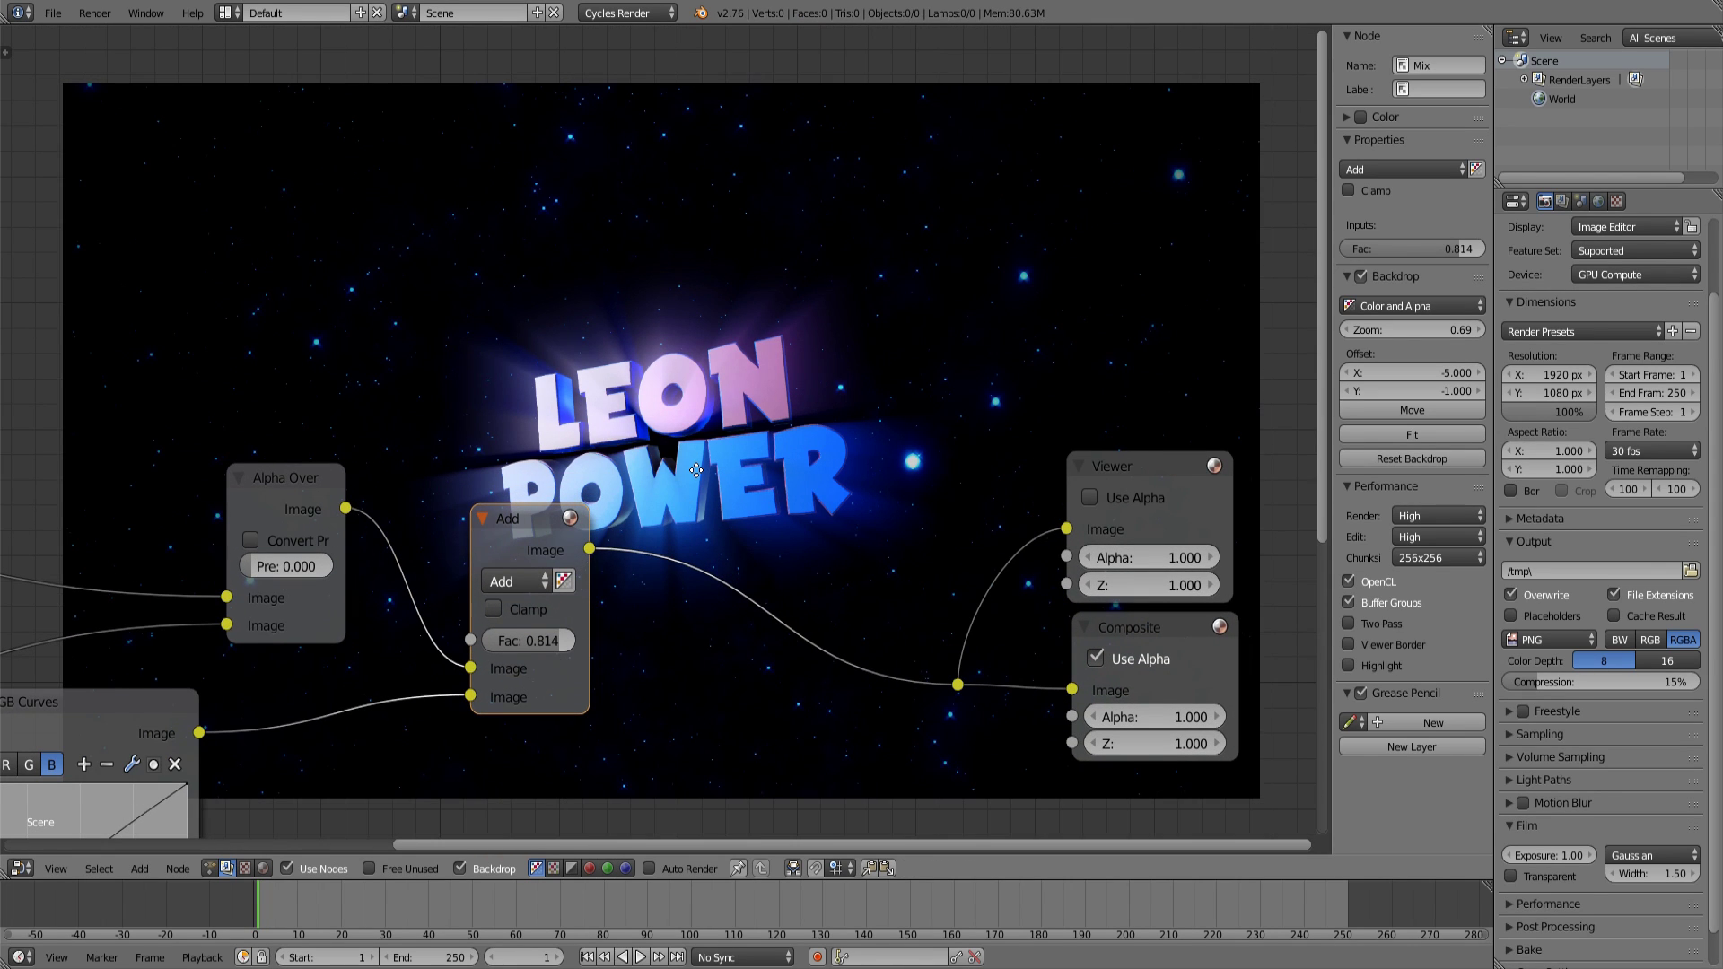
pyautogui.moveTo(566, 540); pyautogui.dragTo(540, 559, button='middle')
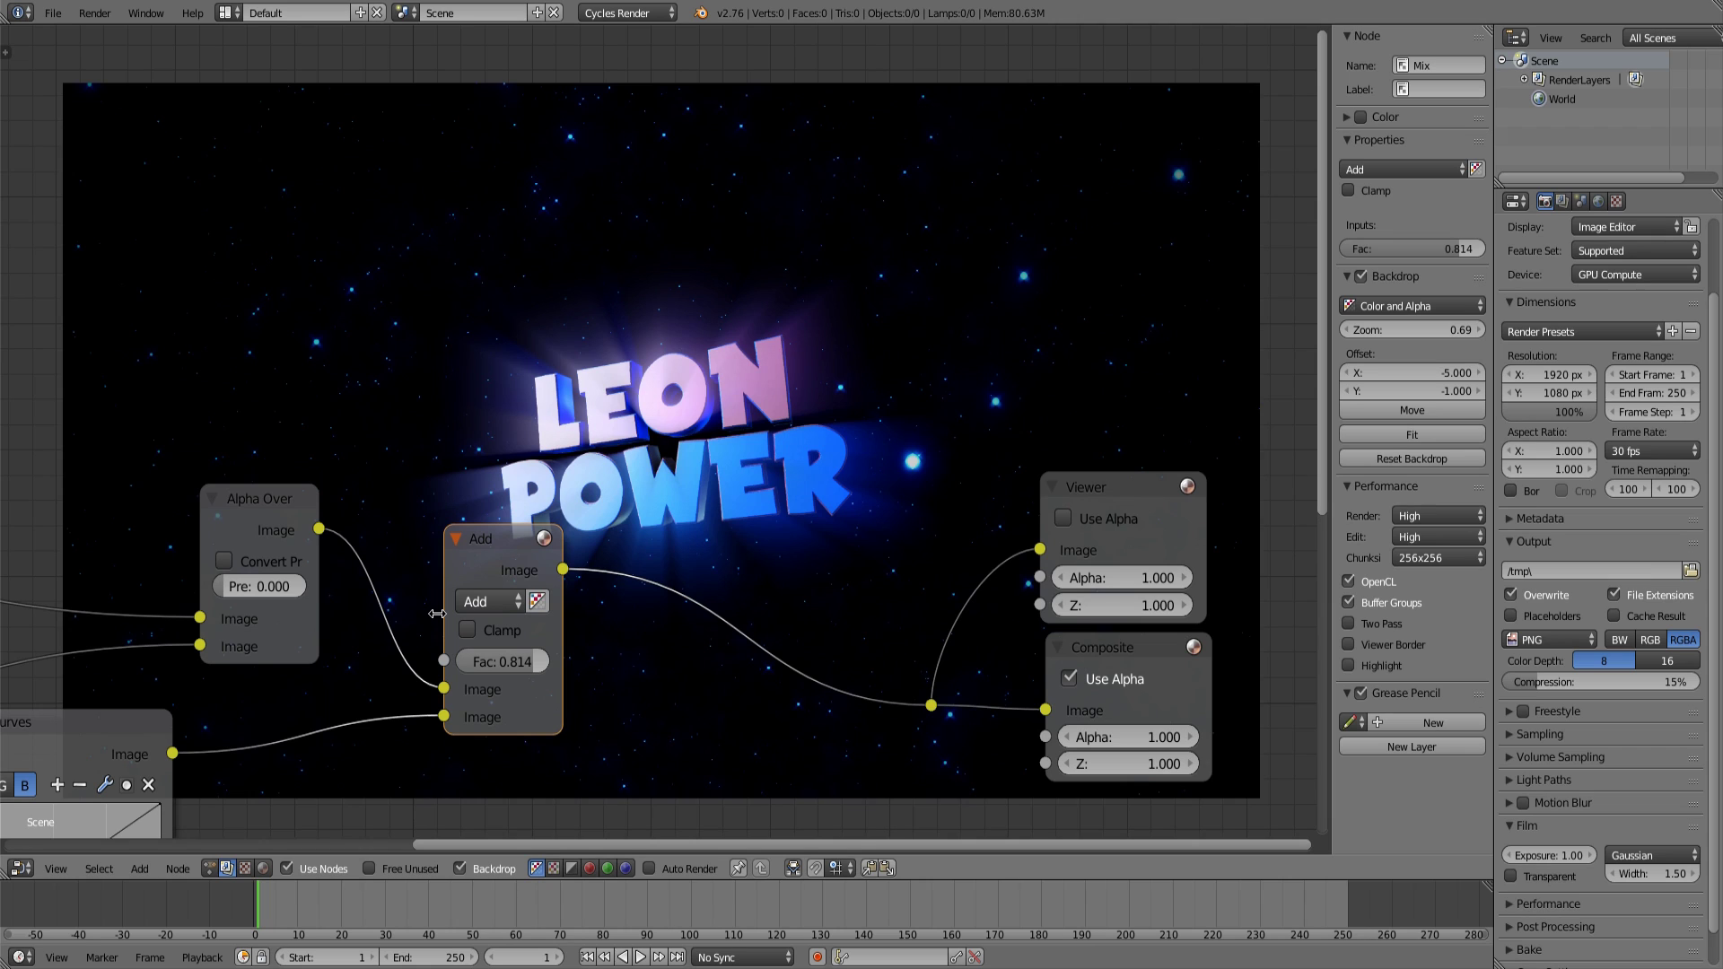
pyautogui.scroll(-1, 435, 614)
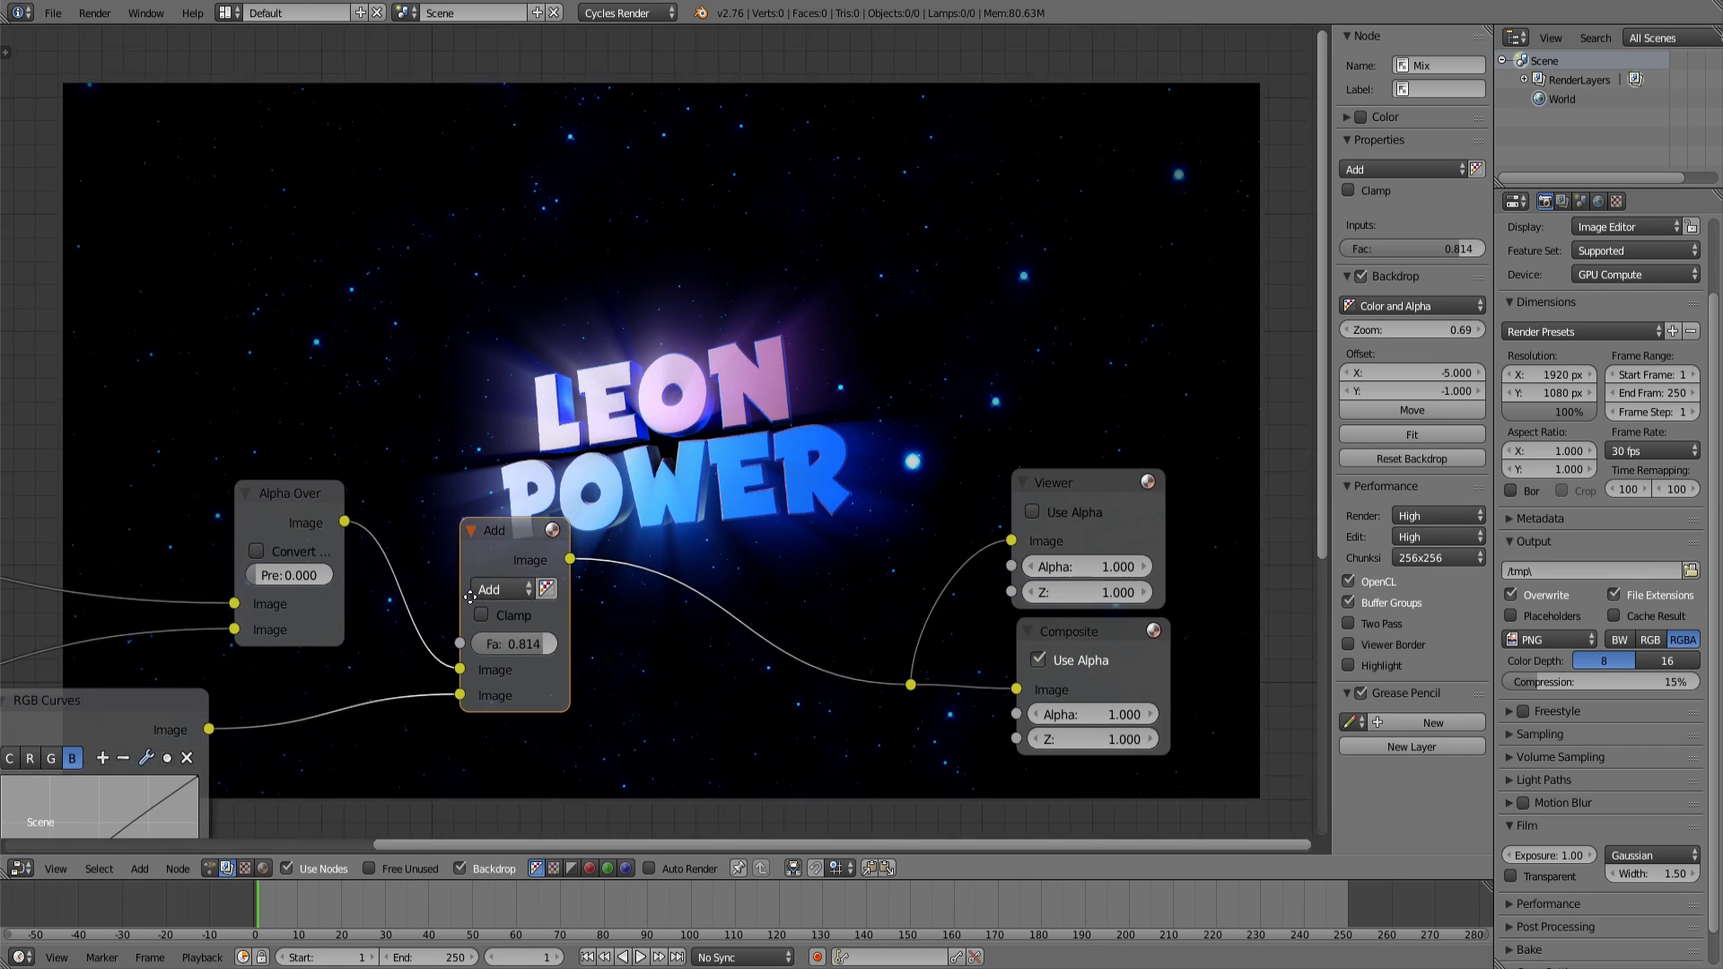
pyautogui.moveTo(434, 614); pyautogui.dragTo(700, 464, button='middle')
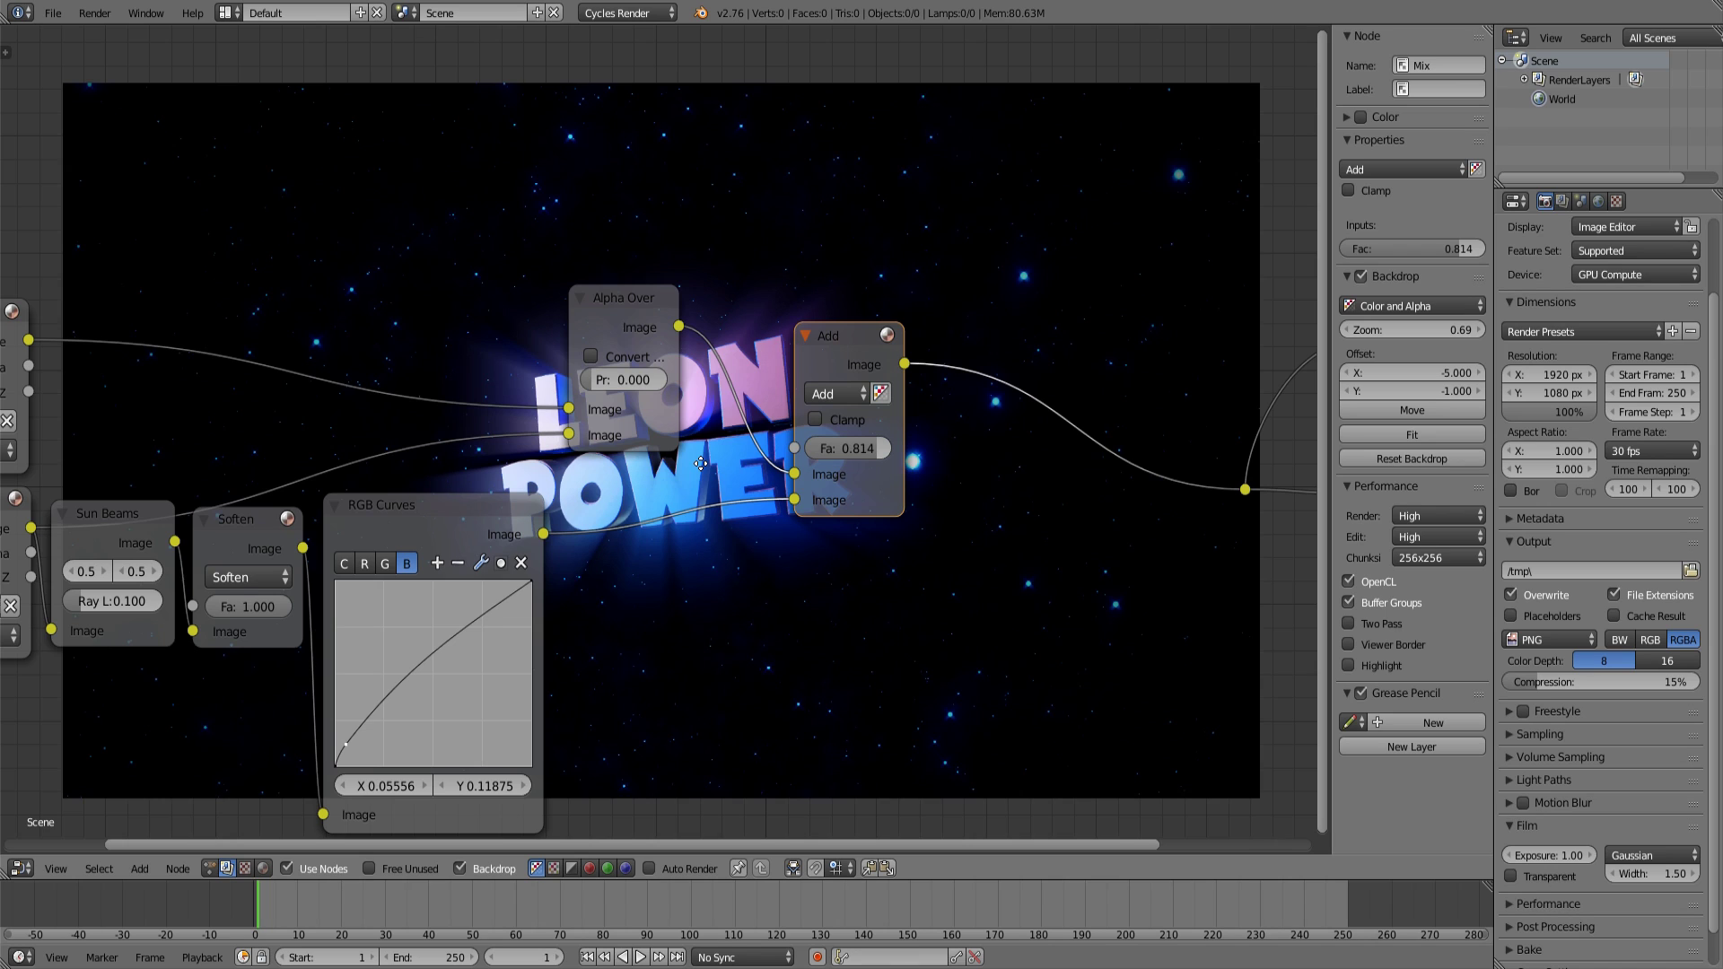
pyautogui.moveTo(700, 463)
pyautogui.mouseDown(button='middle')
pyautogui.moveTo(796, 560)
pyautogui.moveTo(865, 546)
pyautogui.mouseUp(button='middle')
# Delete the Add node and drop a duplicate Alpha Over onto the sun-beams link.
pyautogui.press('x')
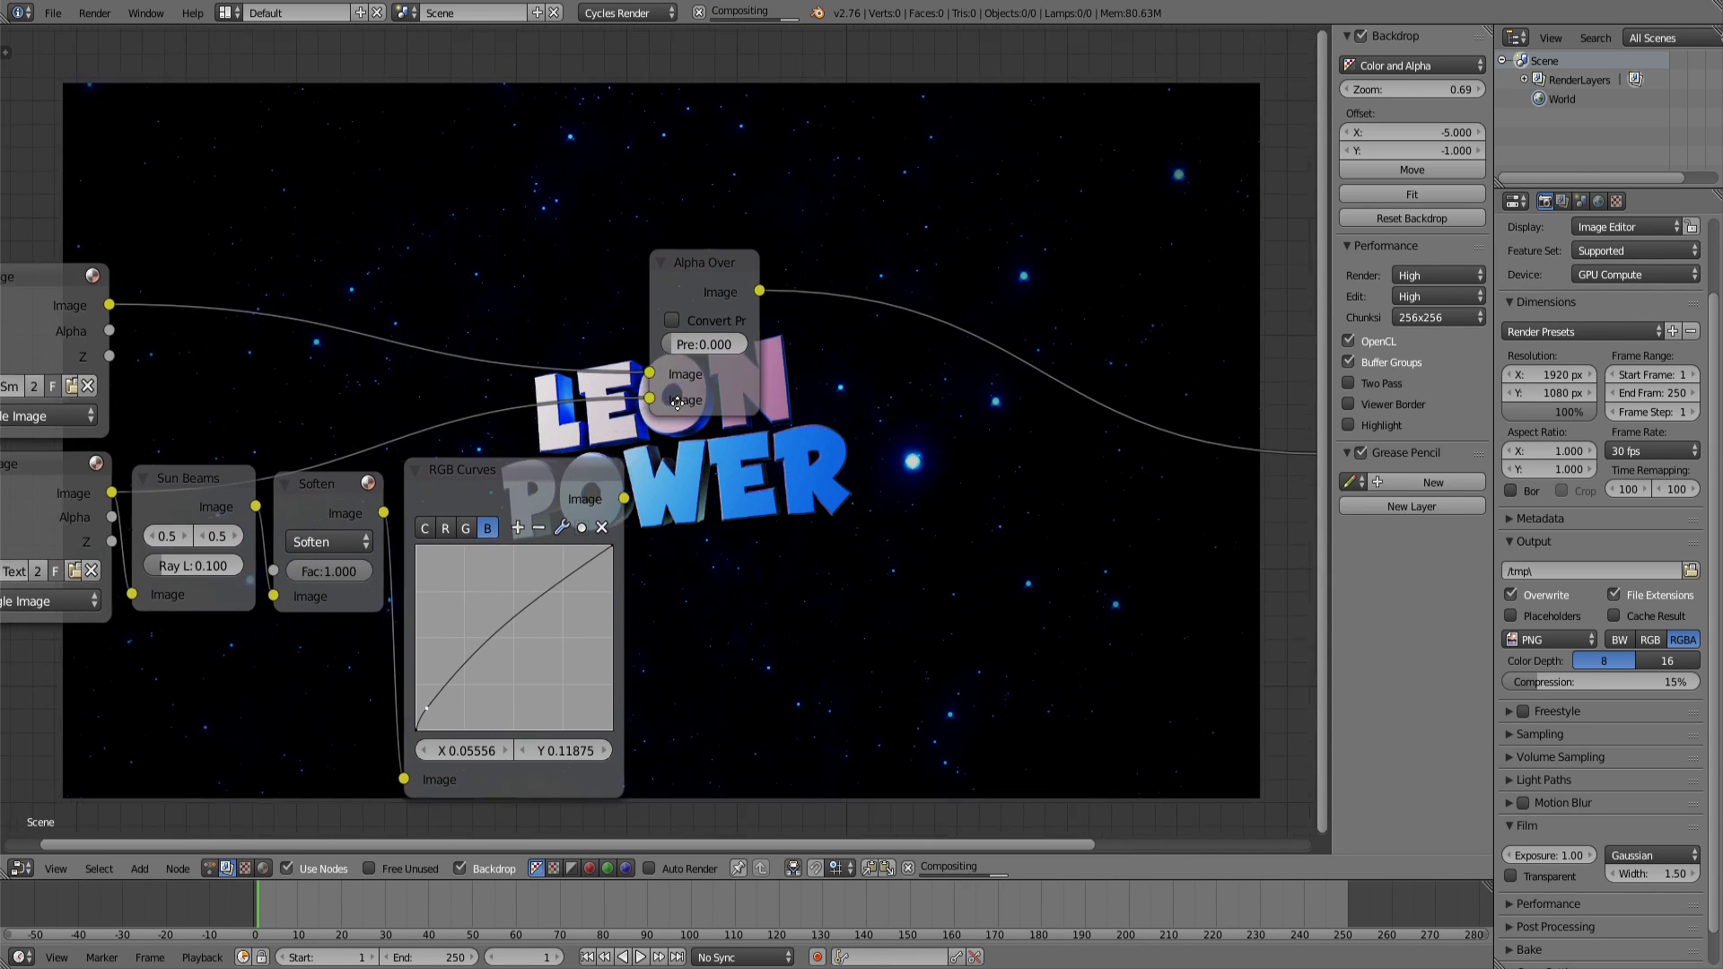
pyautogui.moveTo(727, 258); pyautogui.dragTo(1014, 249)
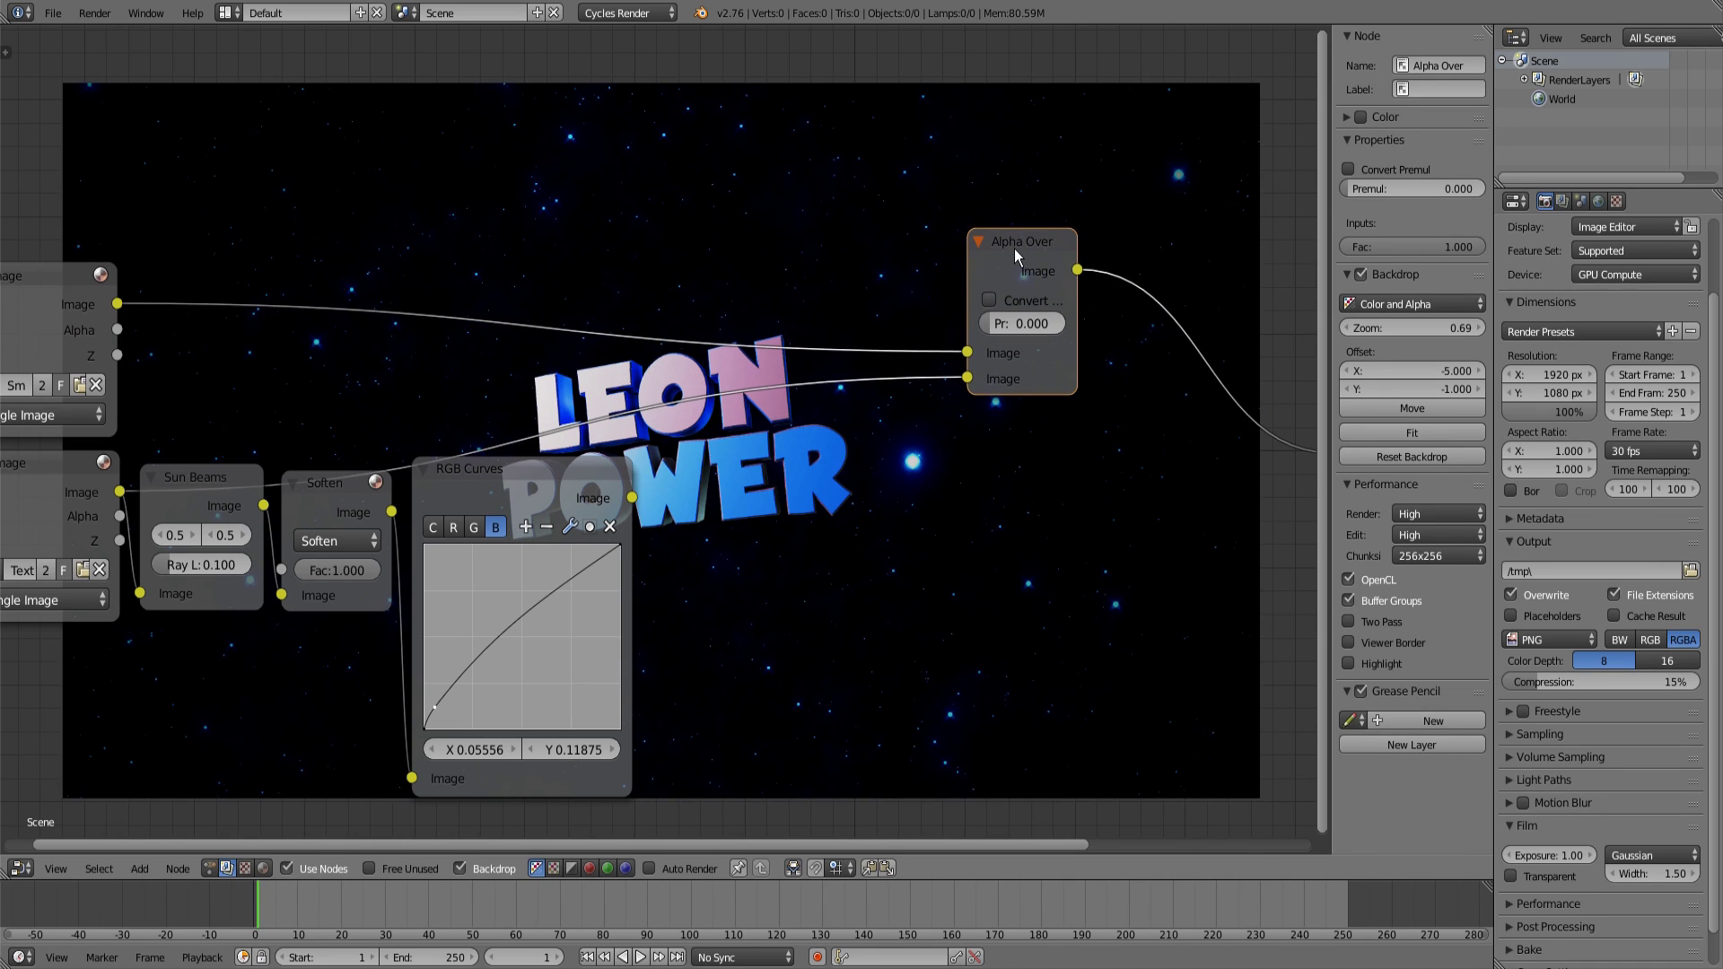
pyautogui.hotkey('shift', 'd')
pyautogui.moveTo(778, 376); pyautogui.dragTo(748, 395)
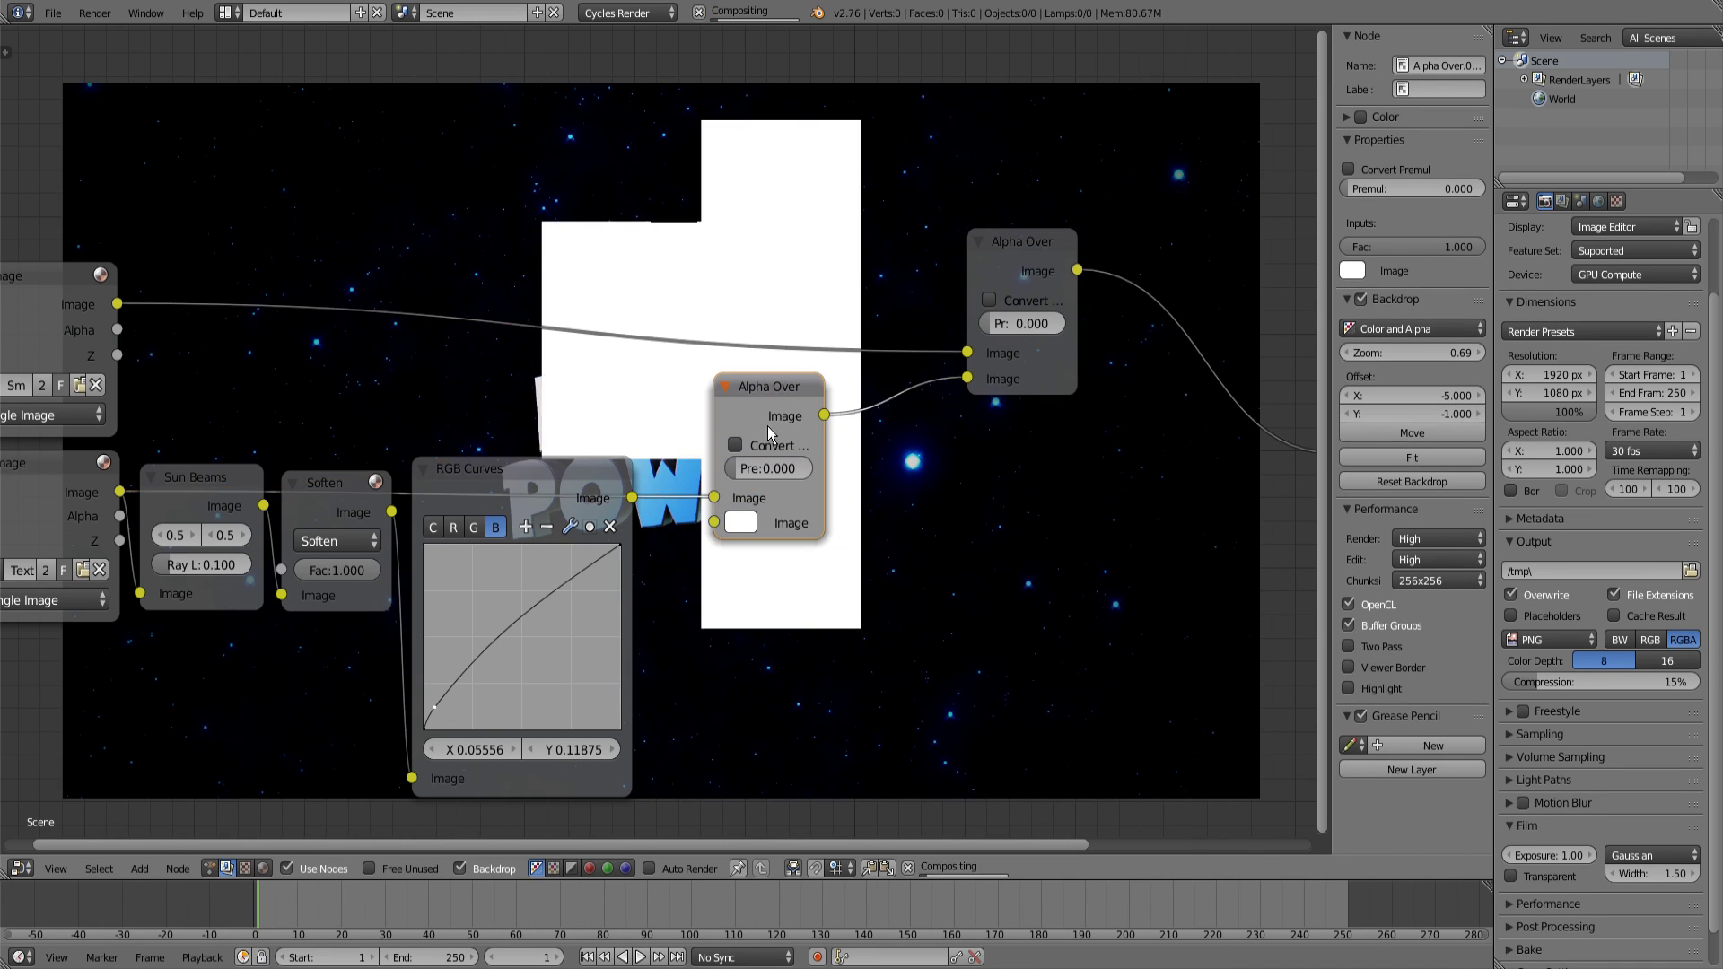
# Connect the graded rays and the text image into the new Alpha Over's inputs.
pyautogui.moveTo(635, 497)
pyautogui.mouseDown()
pyautogui.moveTo(661, 534)
pyautogui.moveTo(713, 522)
pyautogui.mouseUp()
pyautogui.keyDown('ctrl'); pyautogui.keyDown('shift'); pyautogui.click(768, 389); pyautogui.keyUp('shift'); pyautogui.keyUp('ctrl')
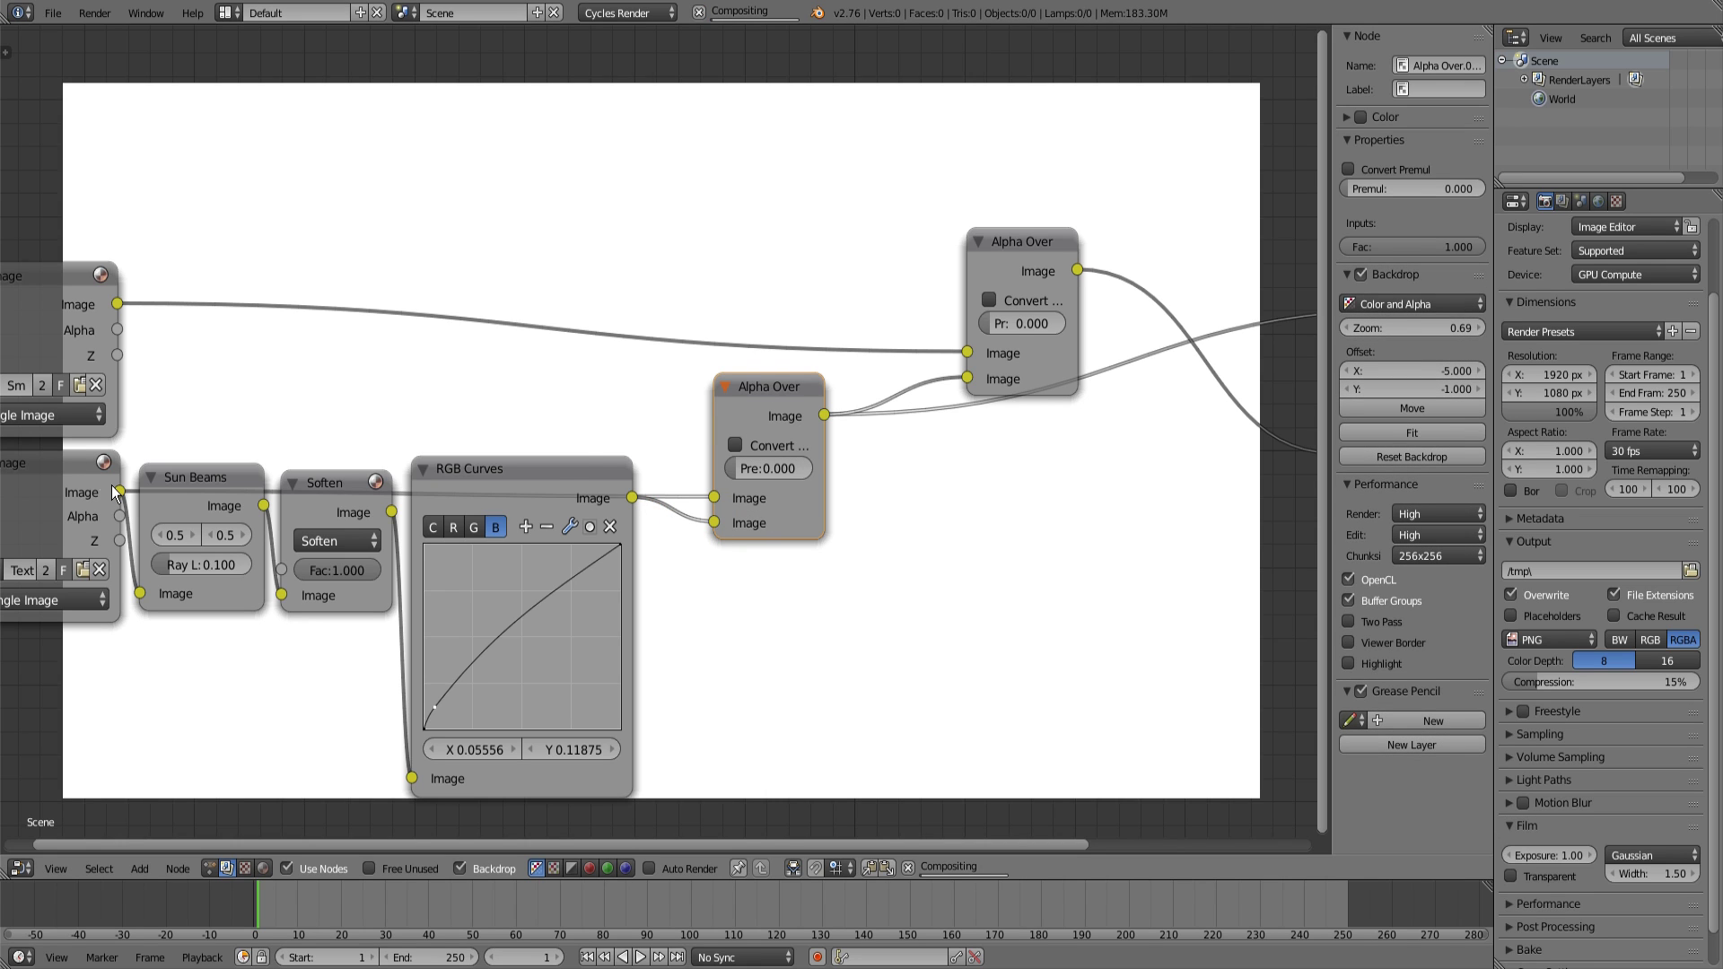
pyautogui.moveTo(118, 491); pyautogui.dragTo(715, 518)
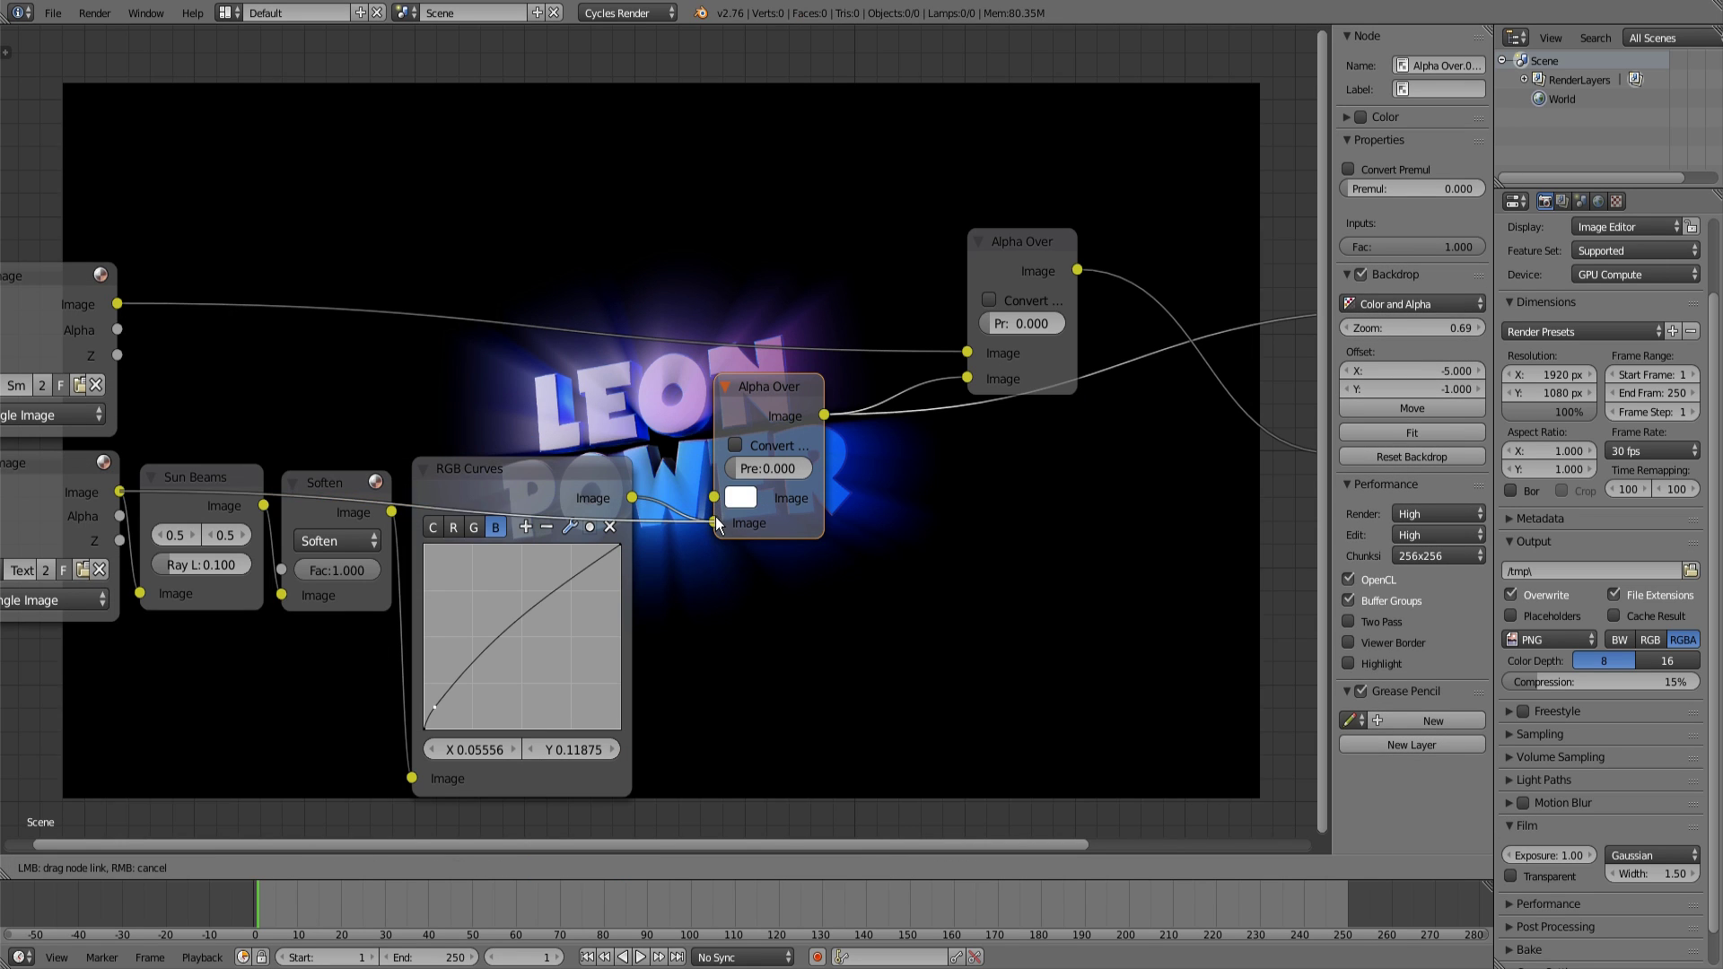
pyautogui.moveTo(756, 428); pyautogui.dragTo(726, 567, button='middle')
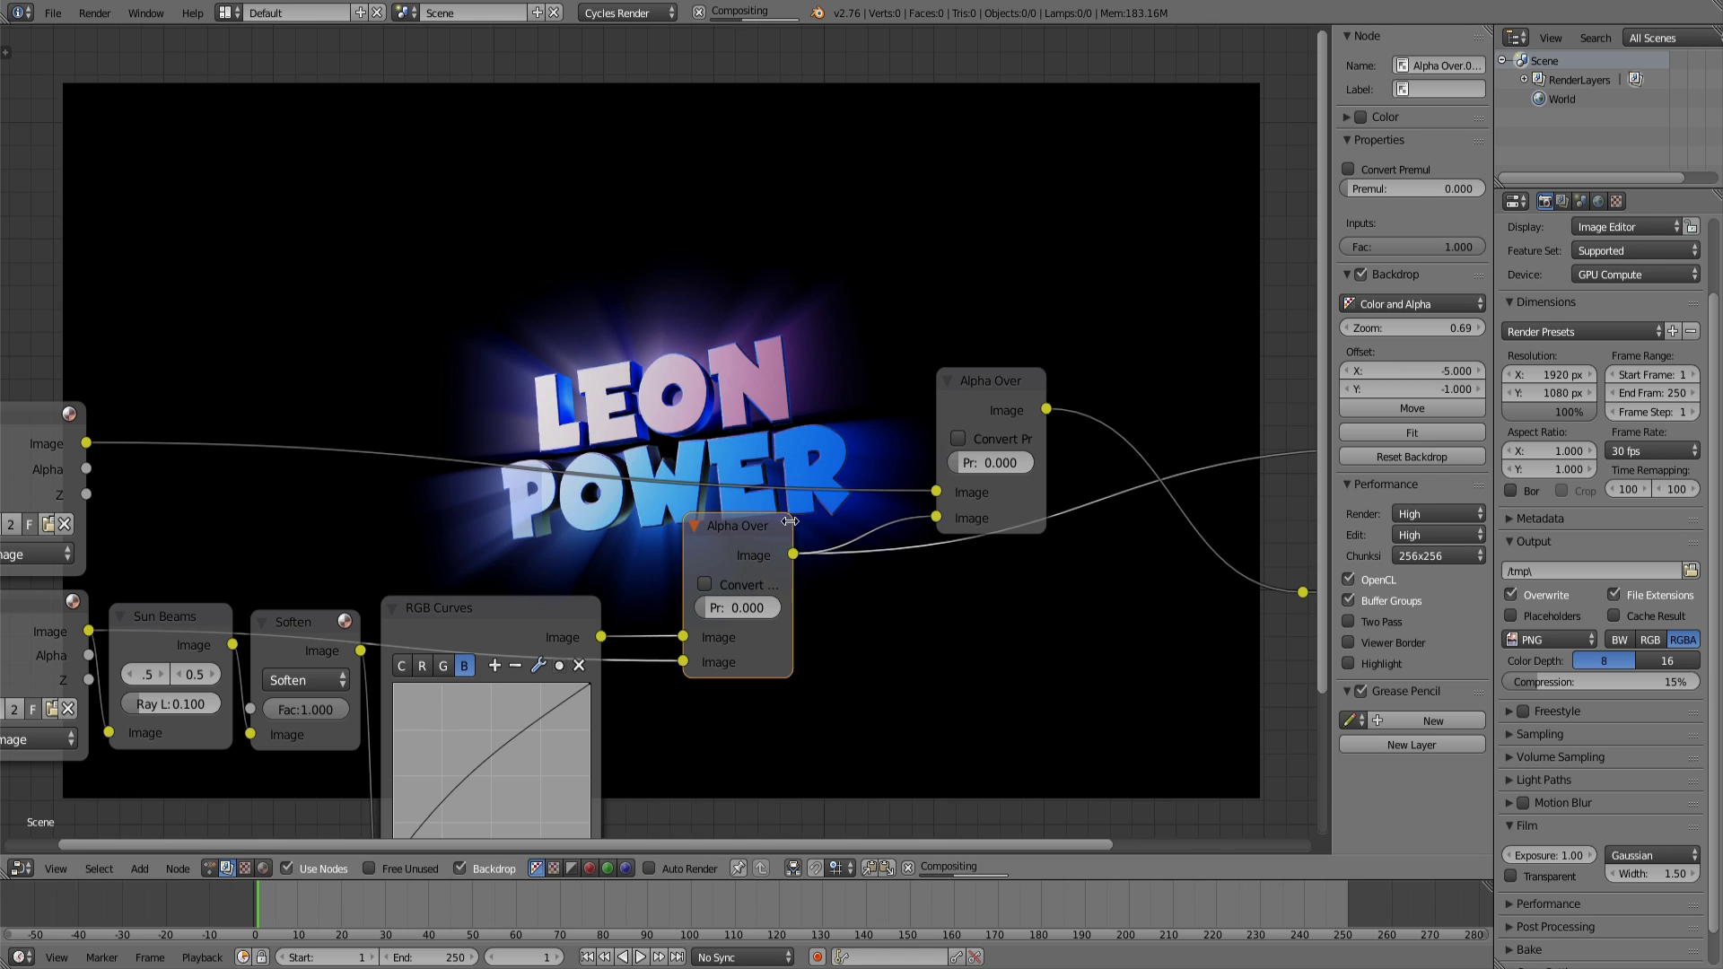
pyautogui.scroll(-2, 789, 521)
# Arrange the two Alpha Over nodes closer together near the outputs.
pyautogui.rightClick(936, 547)
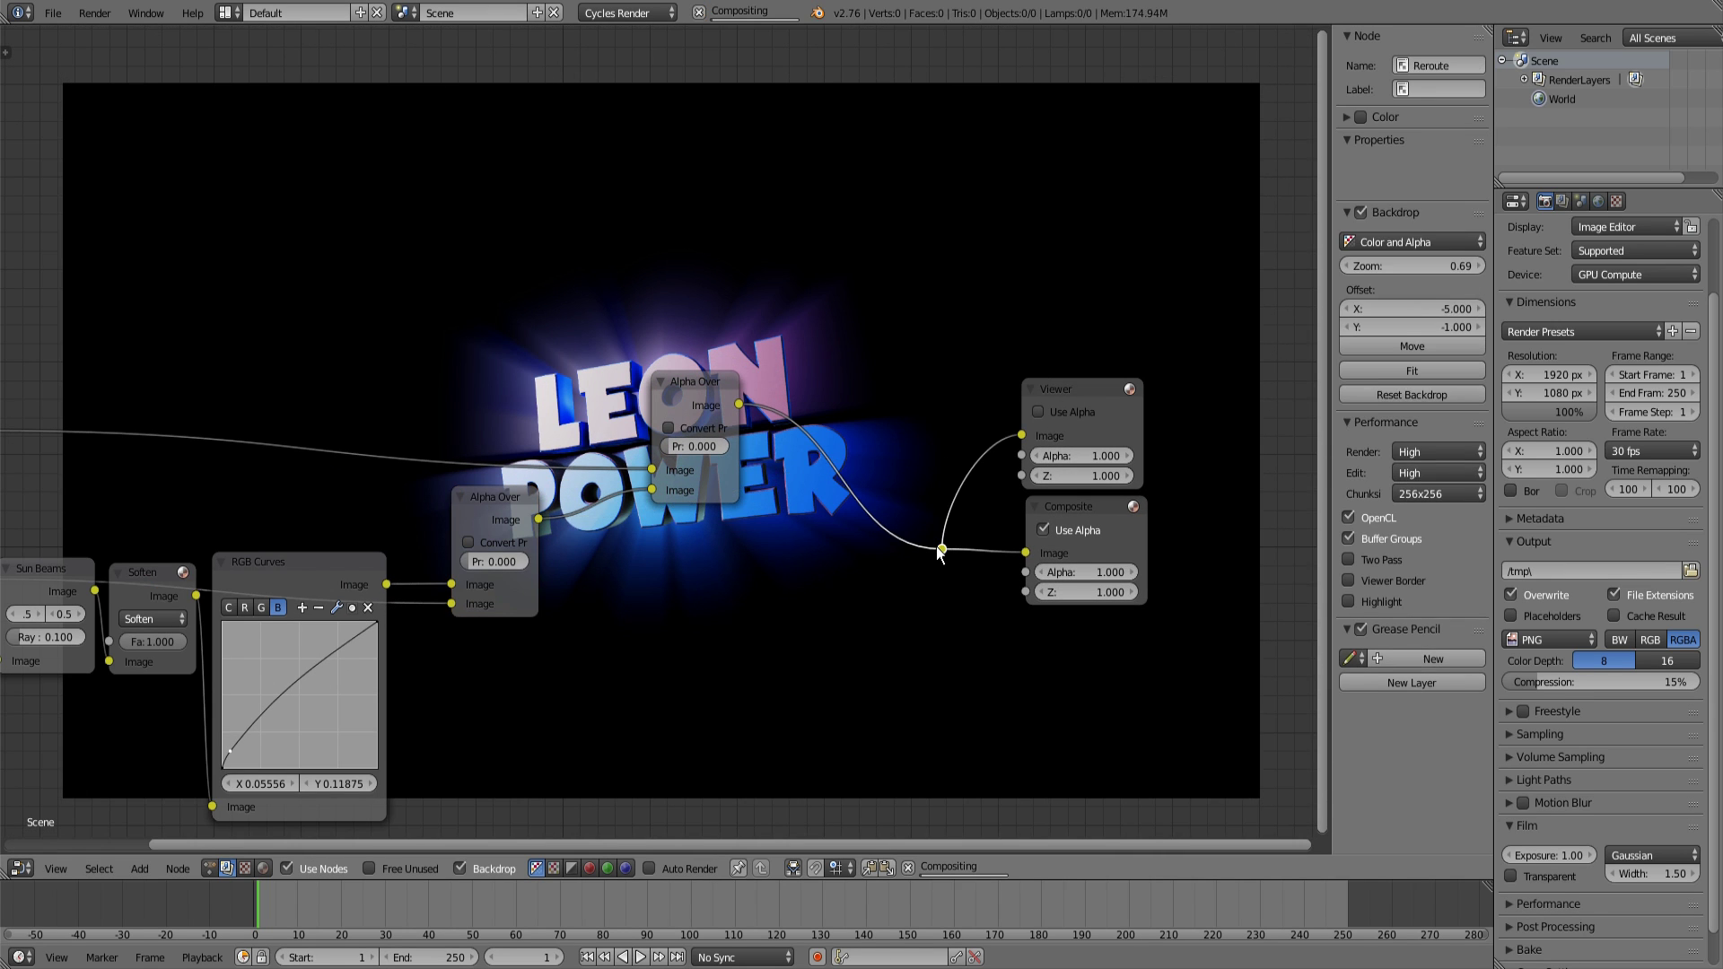
pyautogui.moveTo(938, 549); pyautogui.dragTo(1168, 586, button='middle')
pyautogui.moveTo(877, 500); pyautogui.dragTo(794, 497)
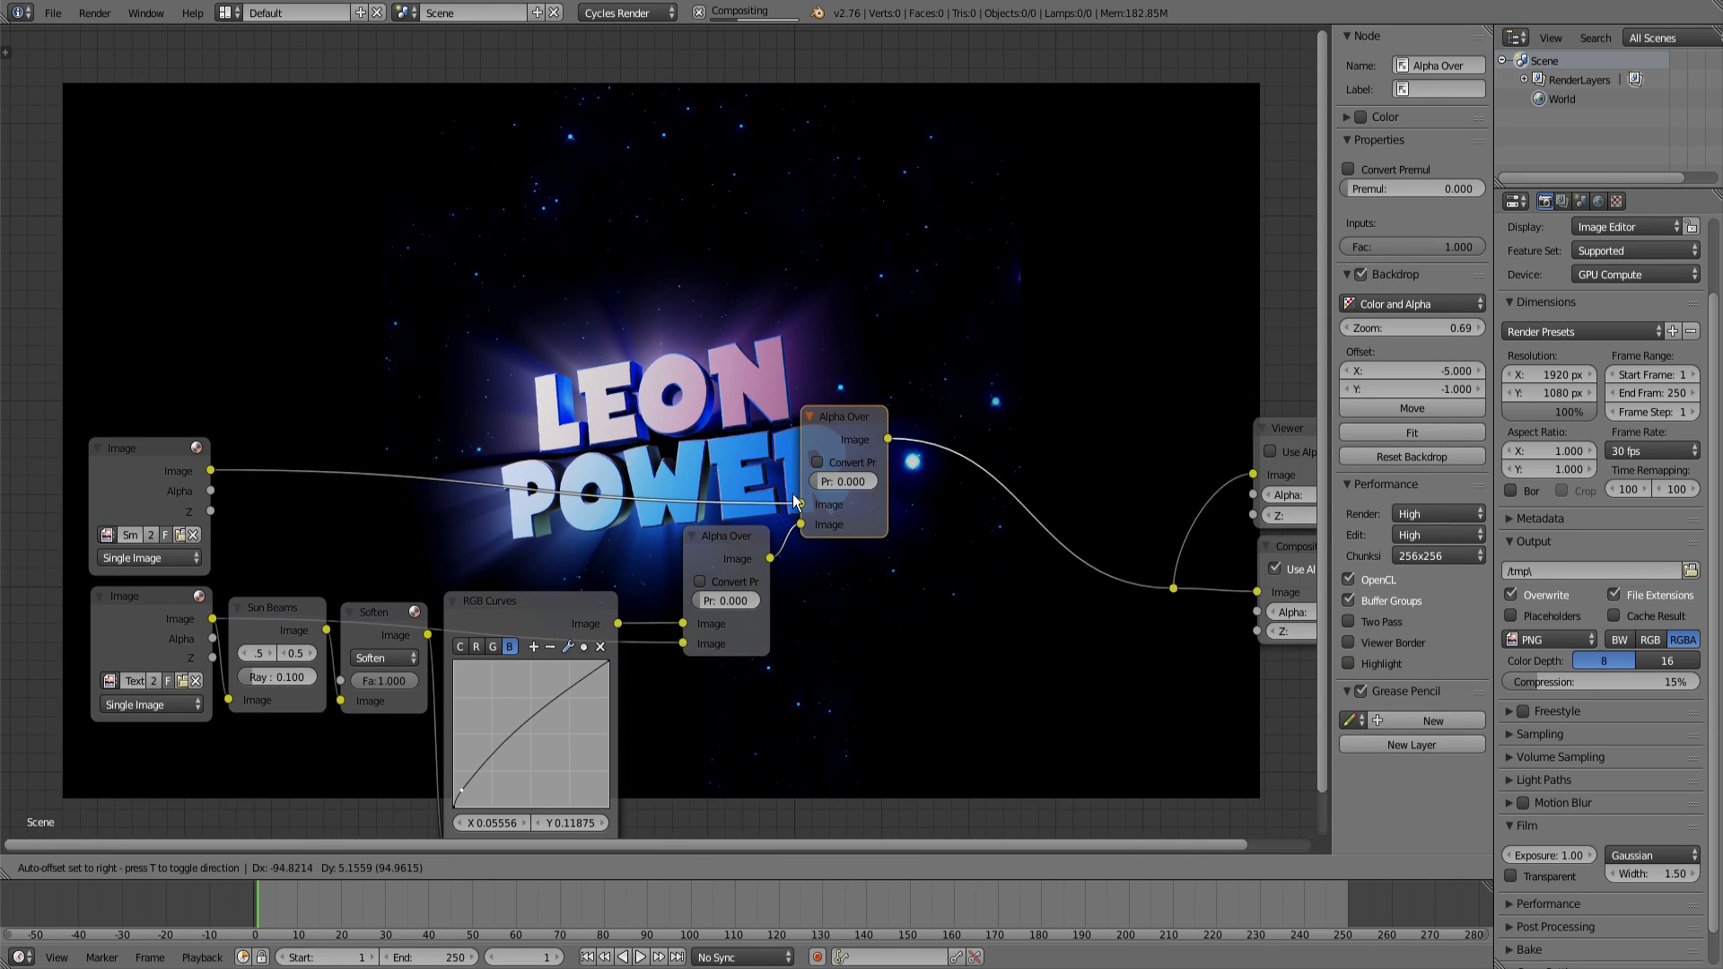
pyautogui.moveTo(719, 553)
pyautogui.mouseDown()
pyautogui.moveTo(665, 547)
pyautogui.moveTo(659, 566)
pyautogui.mouseUp()
pyautogui.moveTo(820, 432); pyautogui.dragTo(762, 453)
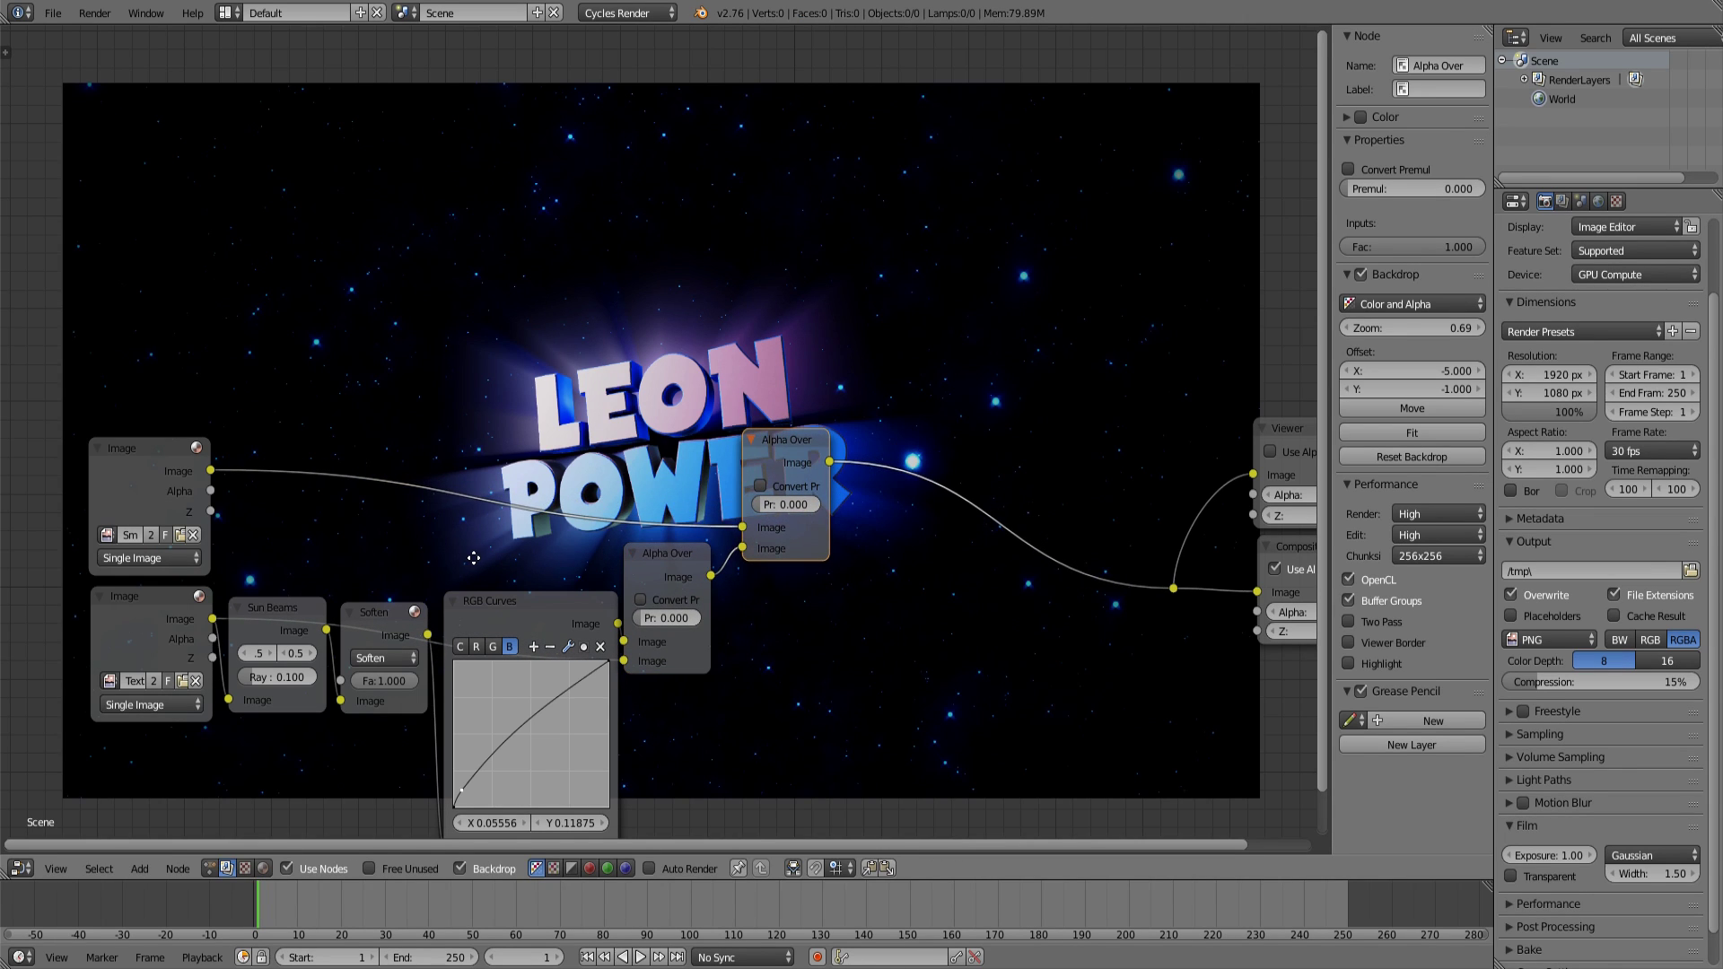
pyautogui.moveTo(472, 557); pyautogui.dragTo(591, 541, button='middle')
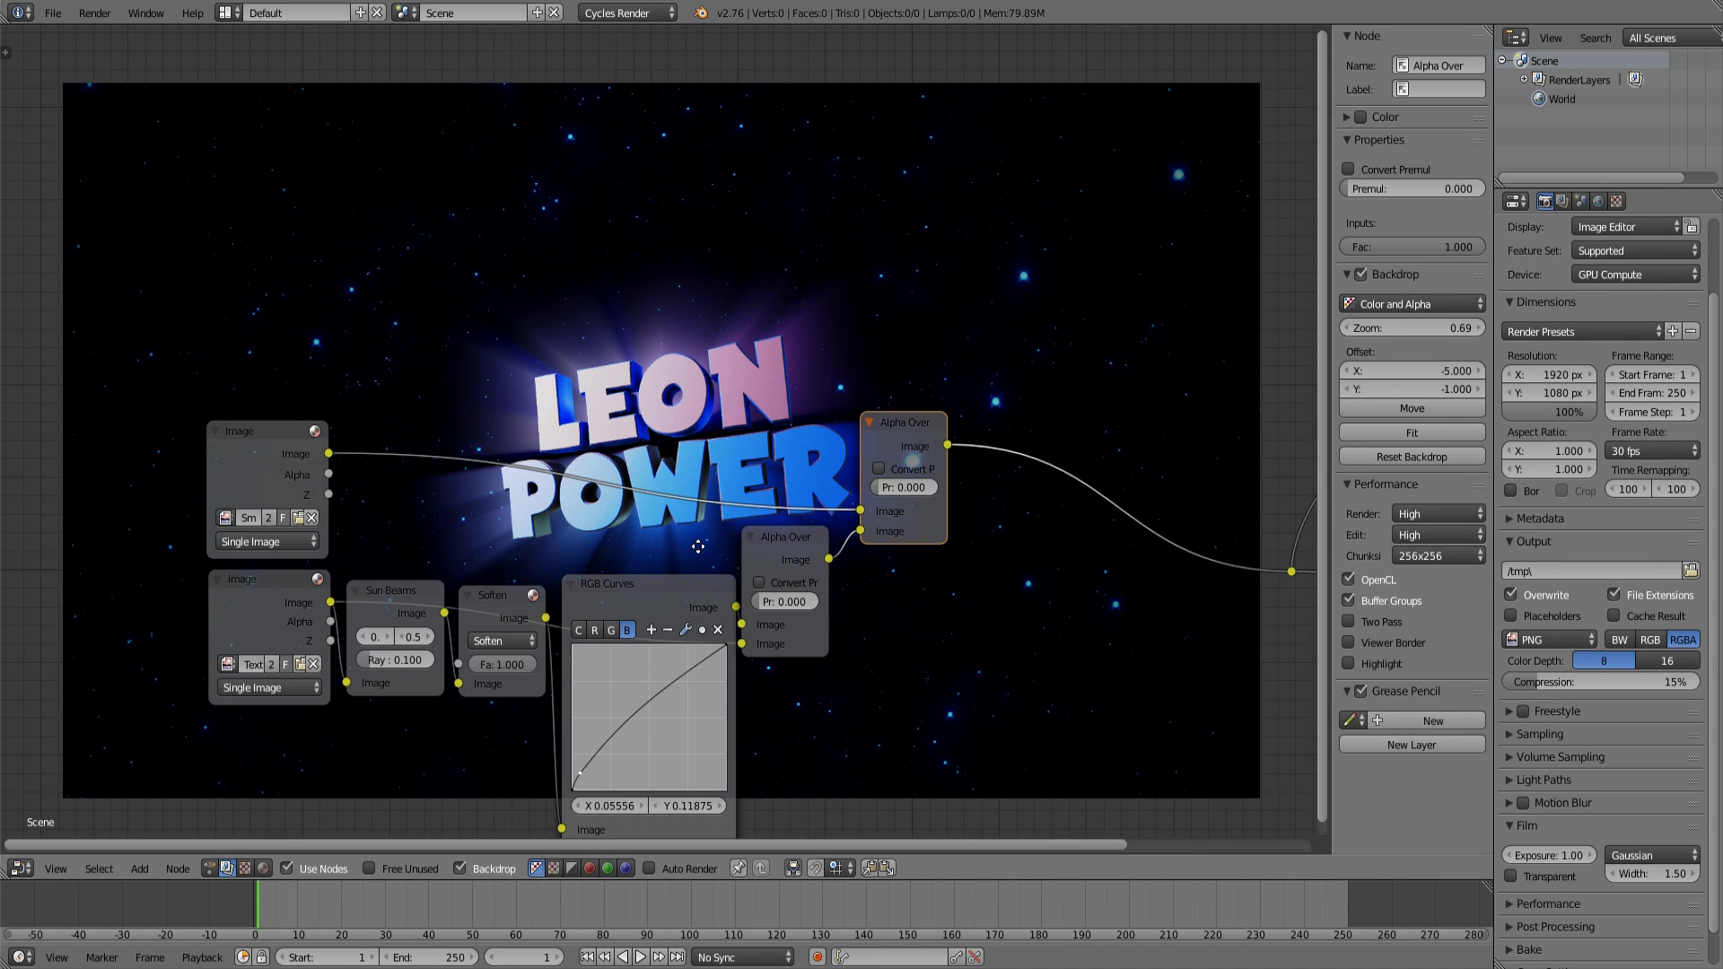
pyautogui.moveTo(820, 572); pyautogui.dragTo(802, 554, button='middle')
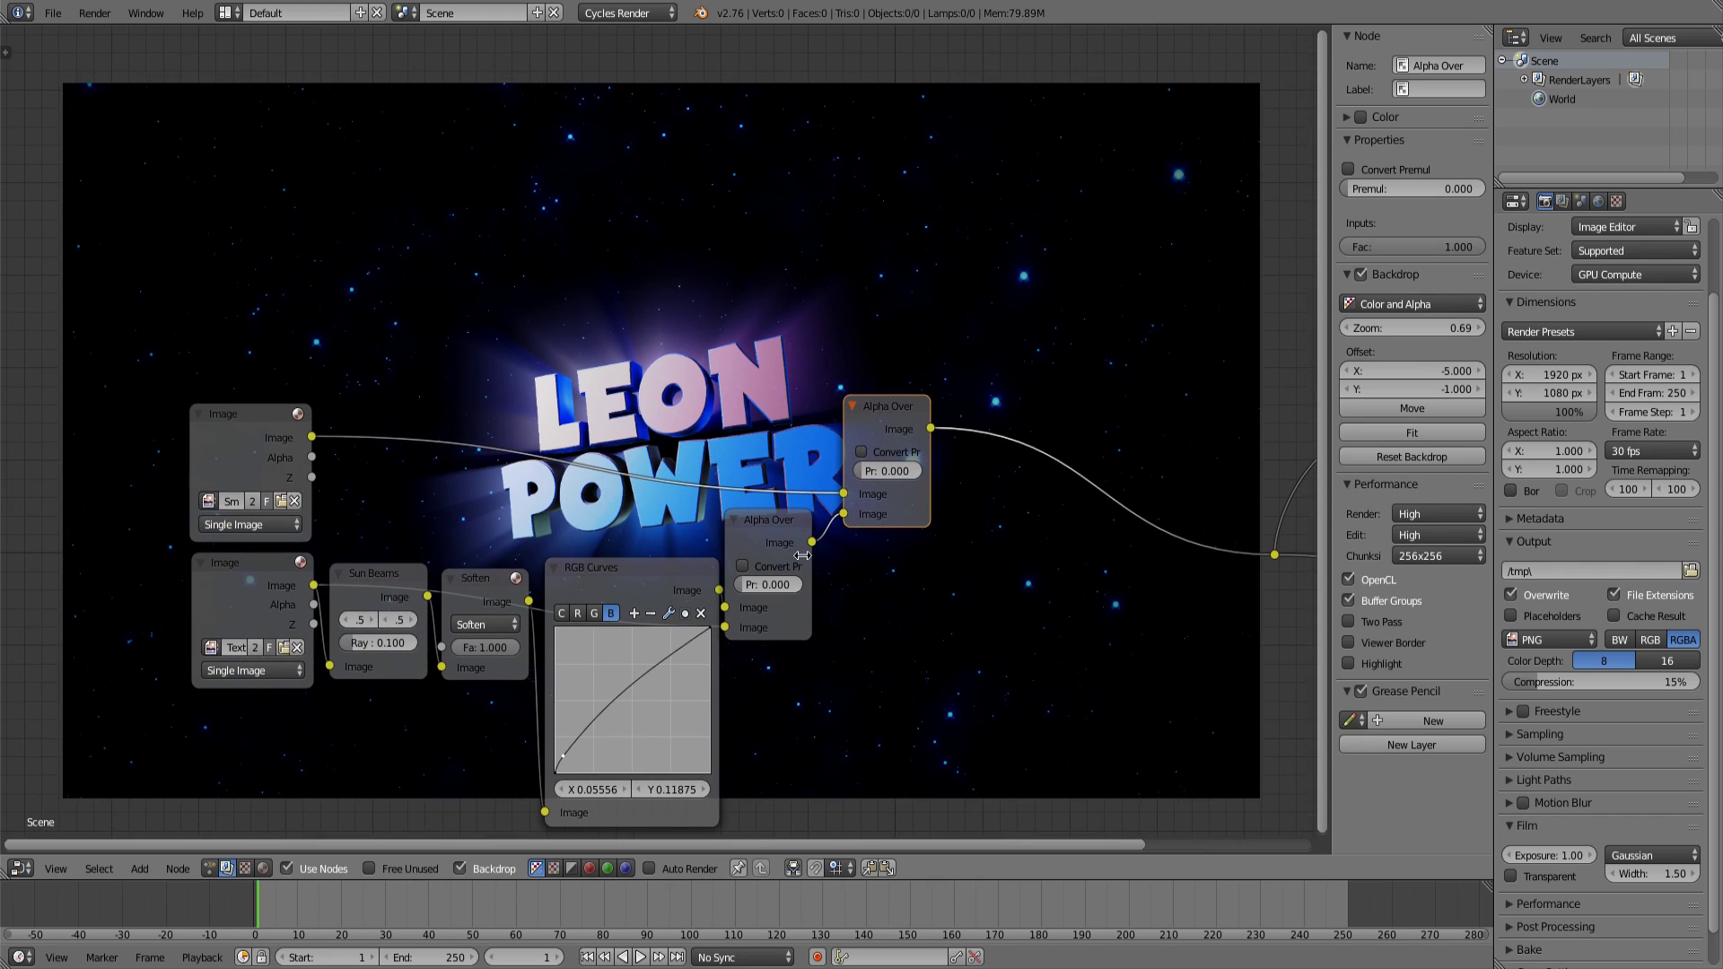
pyautogui.moveTo(774, 543); pyautogui.dragTo(803, 616)
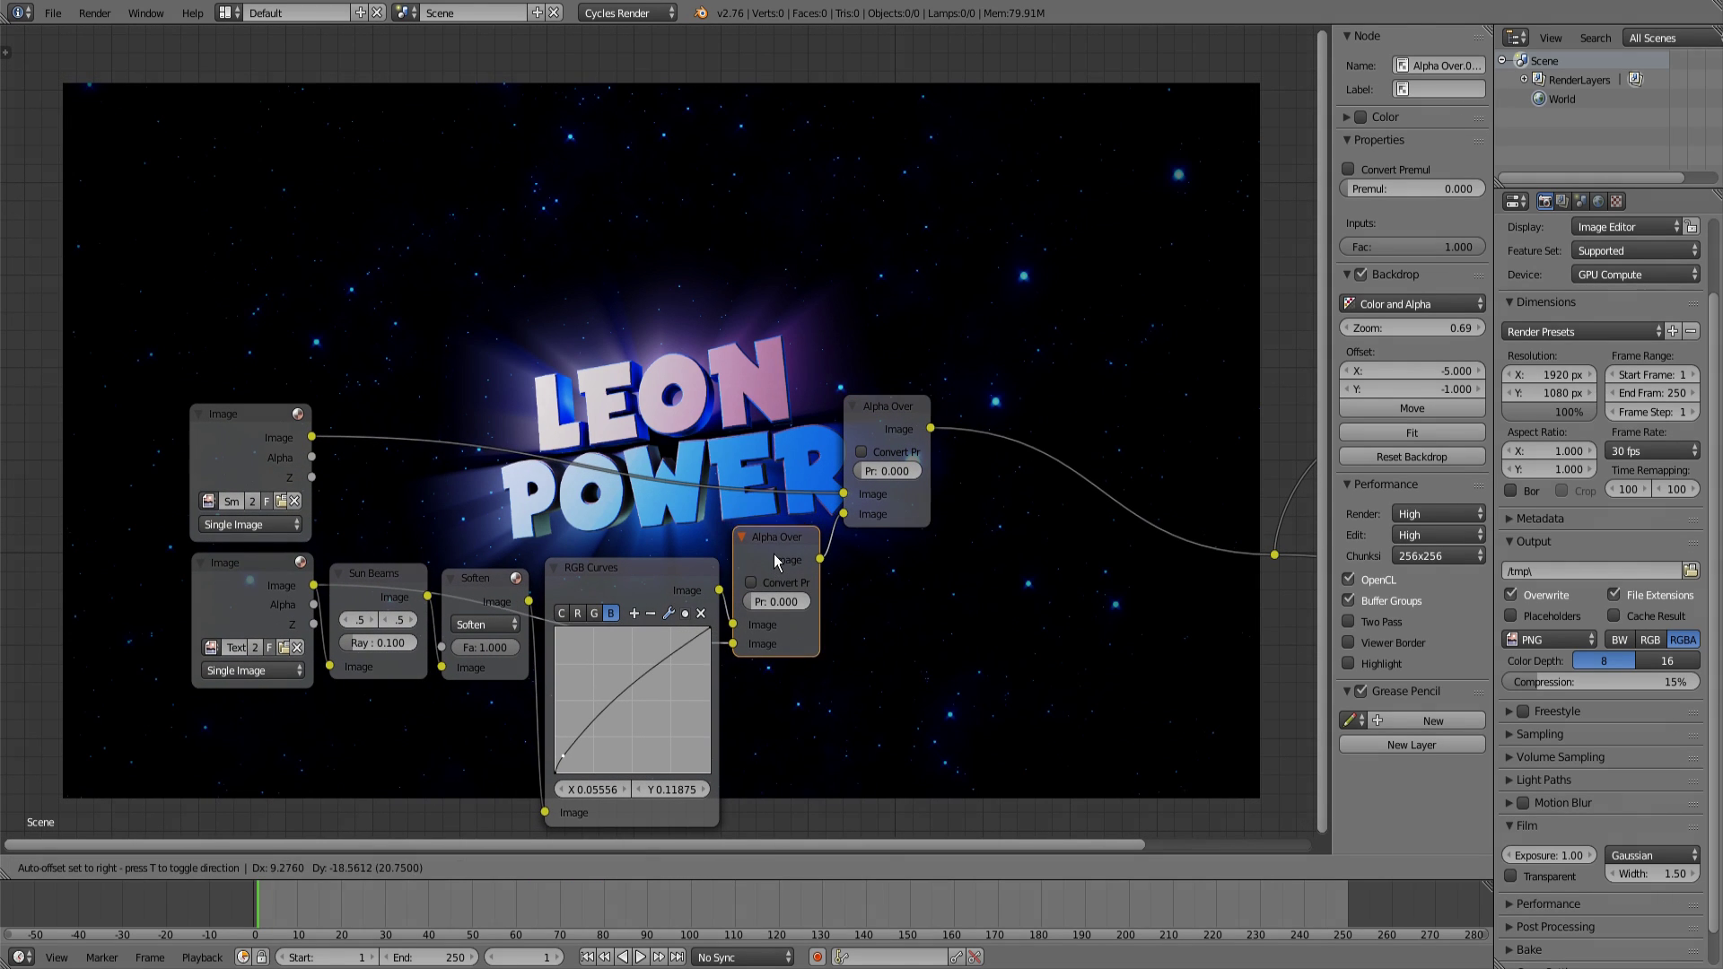
pyautogui.moveTo(803, 616); pyautogui.dragTo(836, 545, button='middle')
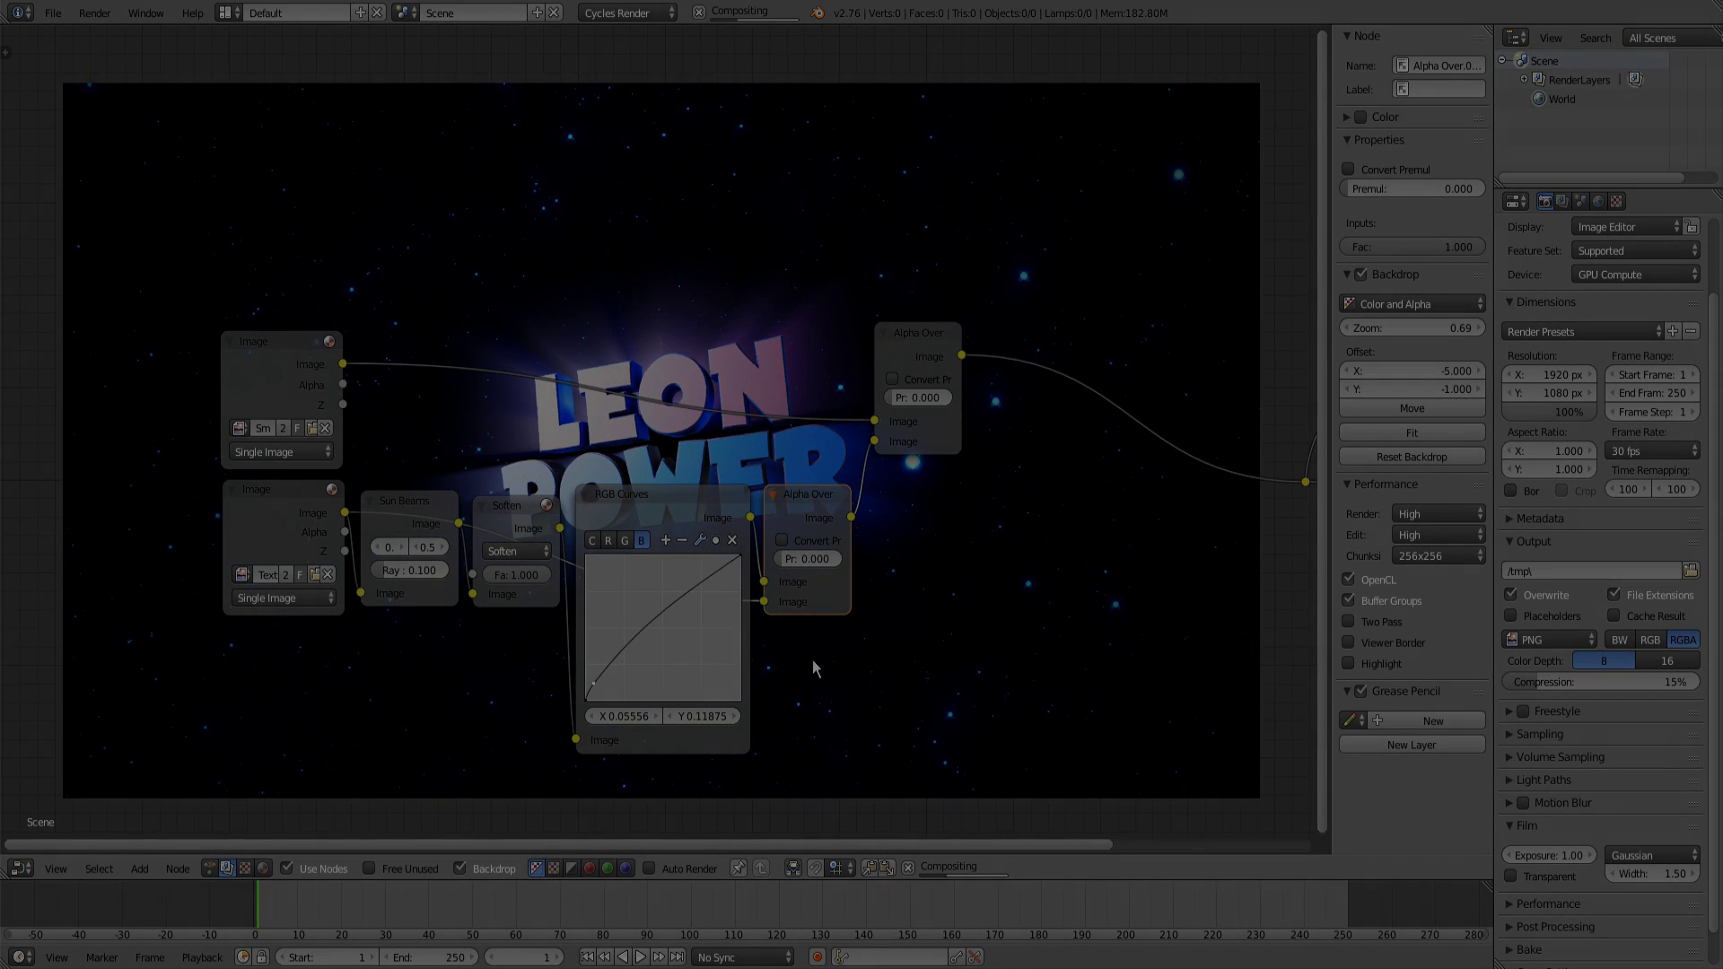
# Box-select the Sun Beams, Soften and RGB Curves nodes and raise them.
pyautogui.press('b')
pyautogui.moveTo(815, 660); pyautogui.dragTo(362, 394)
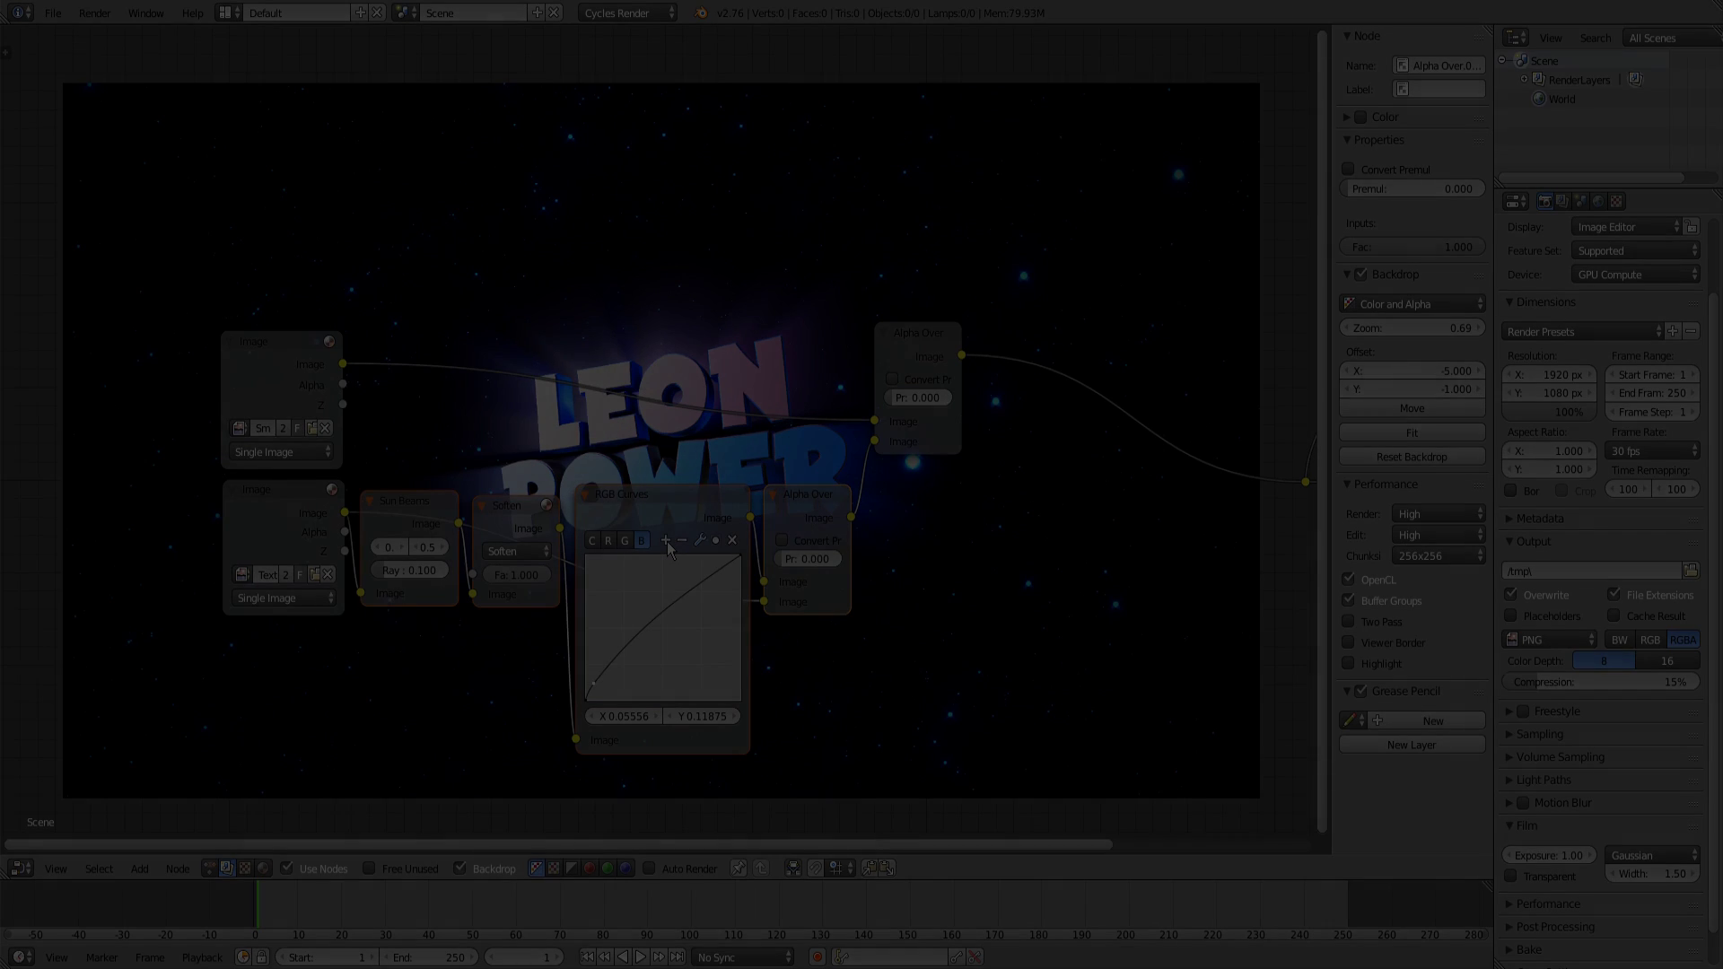
pyautogui.press('g')
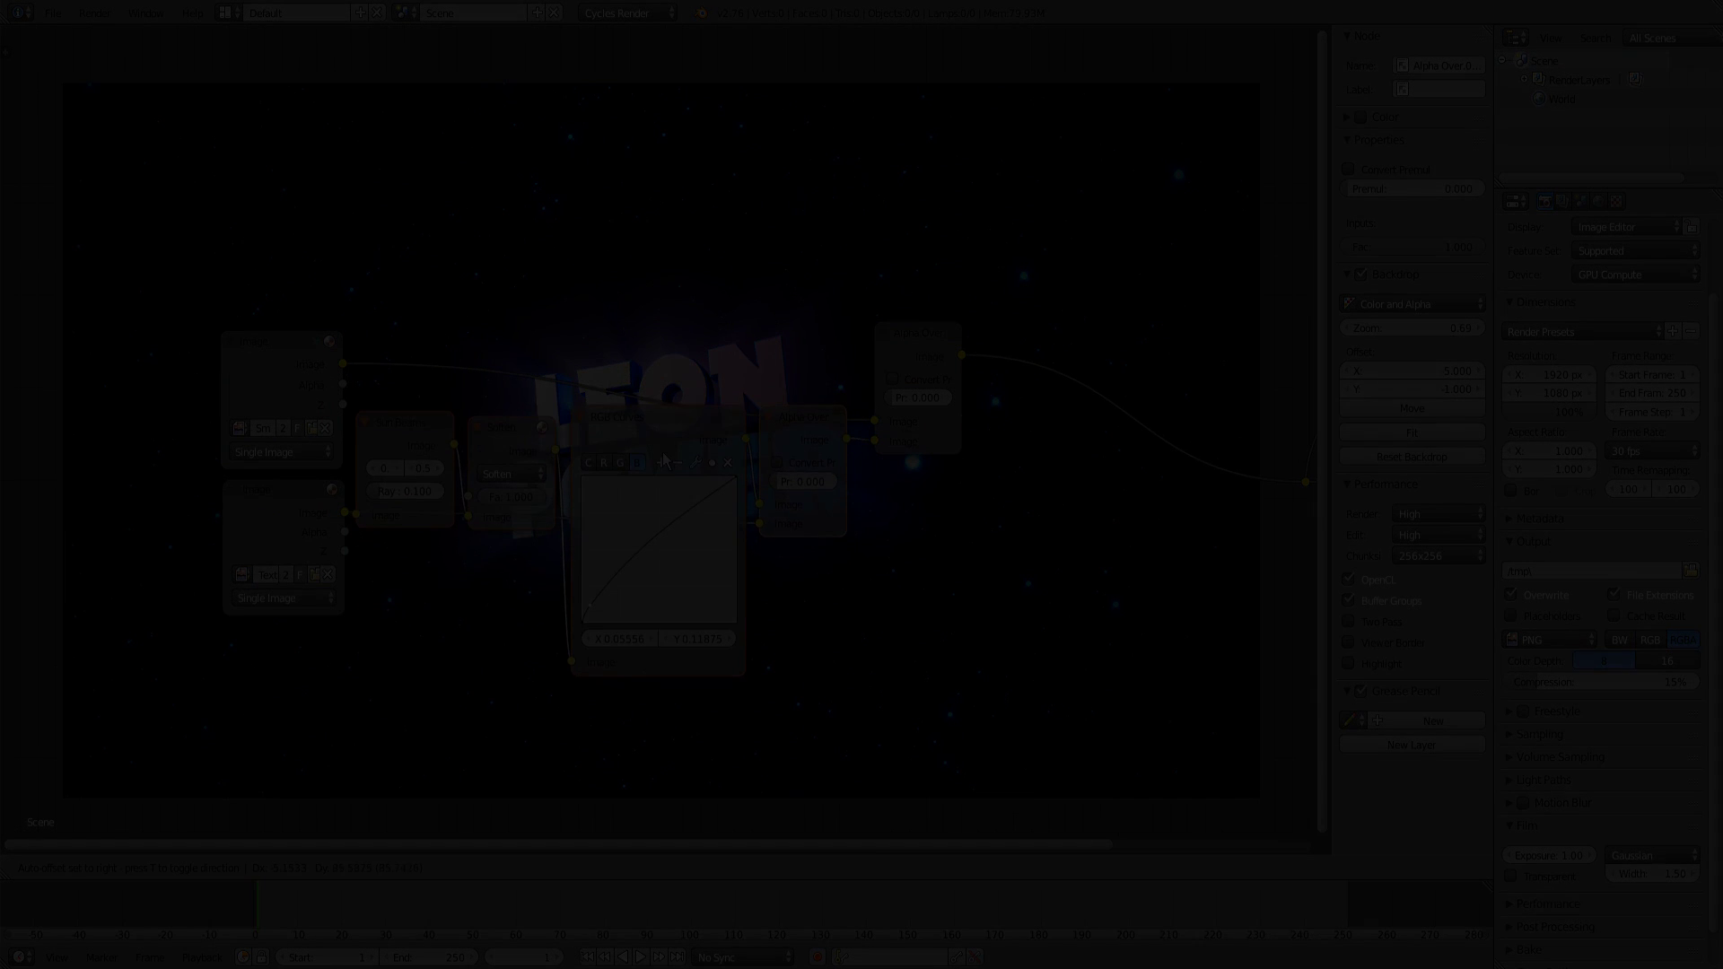